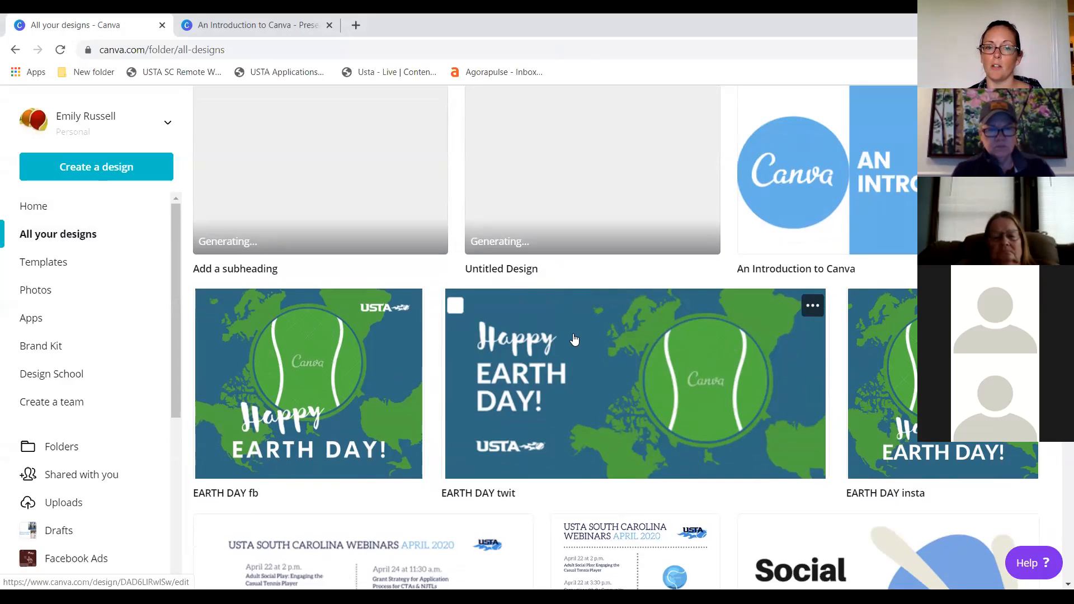
- Open the existing COVID-19 design named UPDATE from the list of all designs
scroll(570, 333, down, 3)
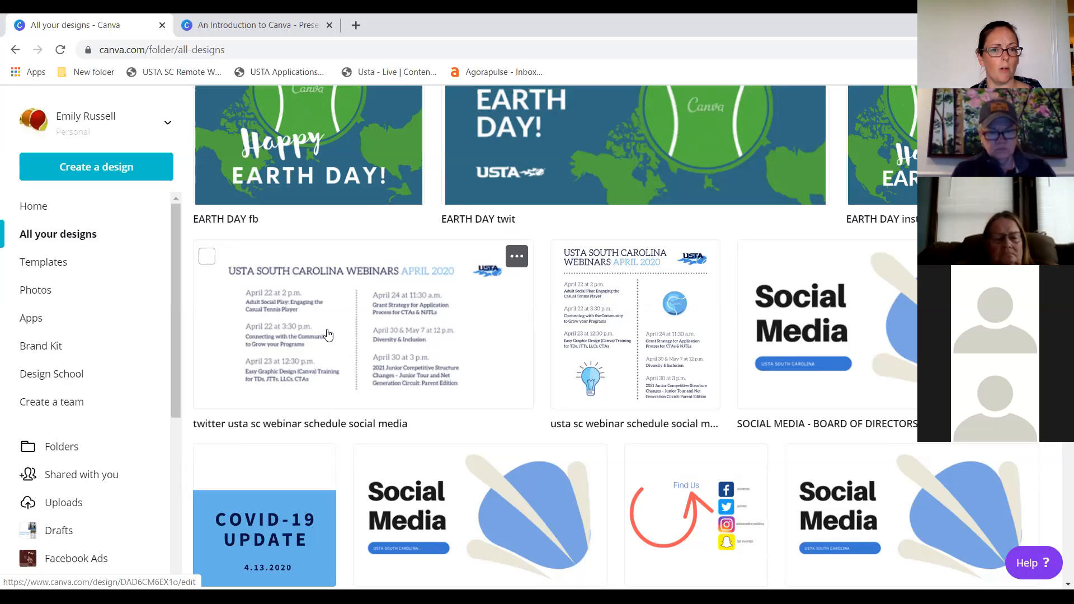
scroll(472, 349, down, 2)
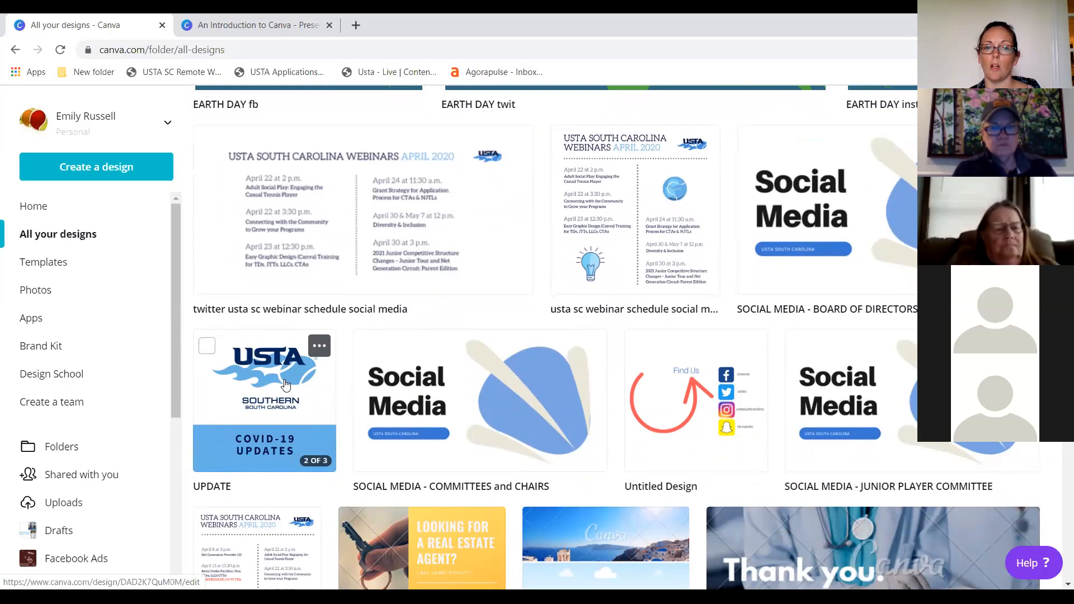
click(285, 385)
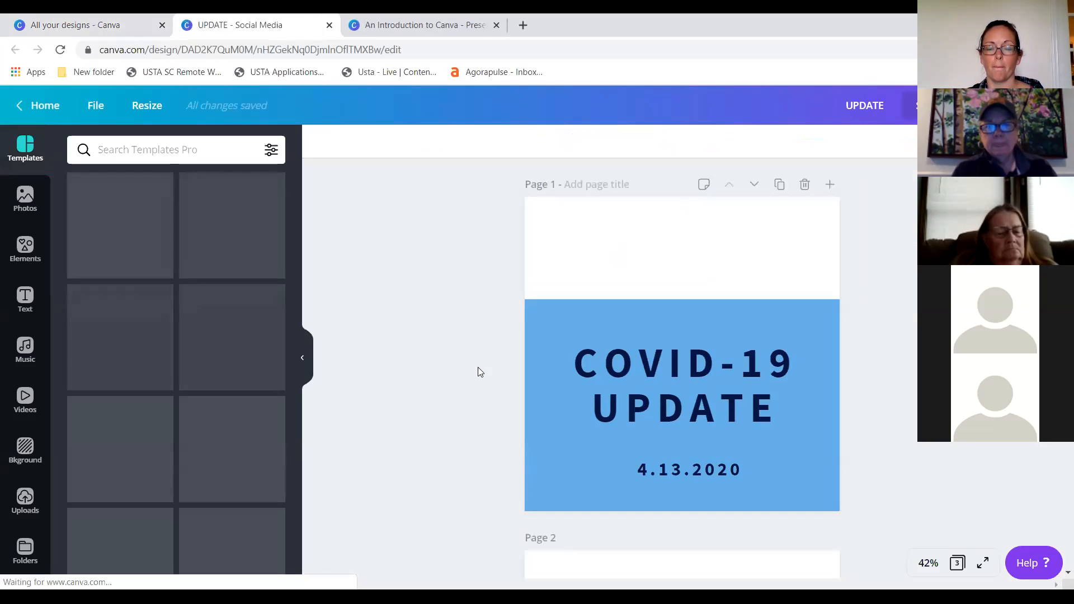
- Look through all pages of the COVID-19 update design, from the dated cover to the staff contact page
click(302, 358)
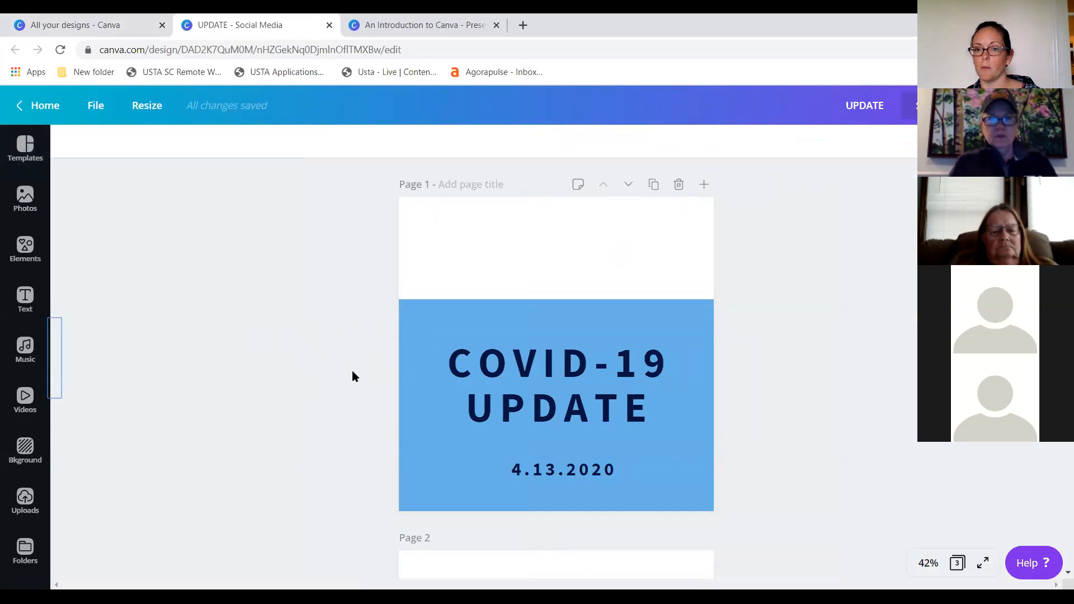
scroll(352, 375, down, 5)
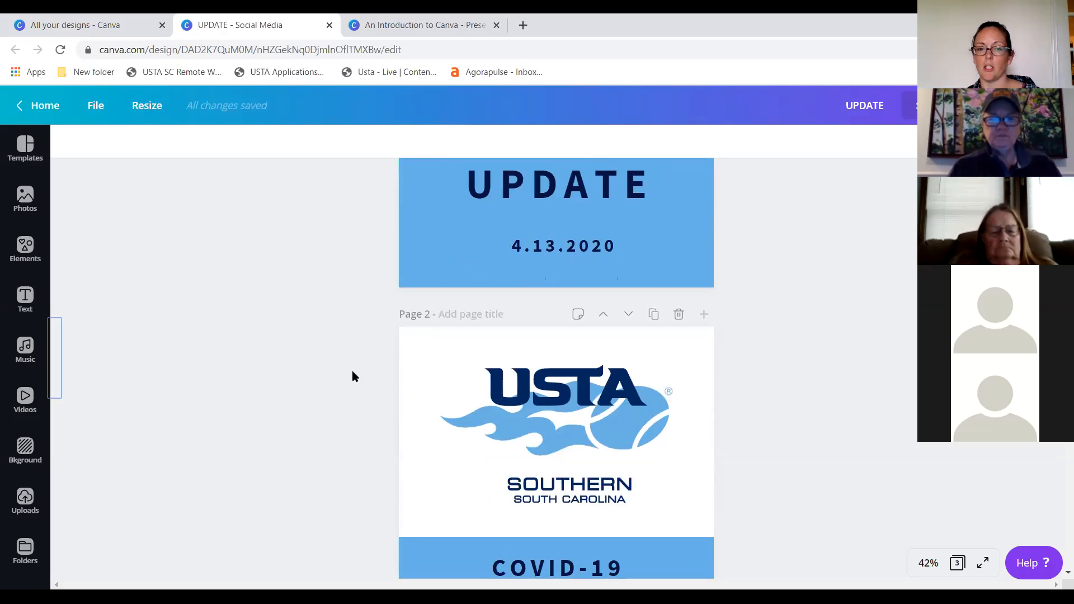
scroll(352, 376, up, 1)
scroll(353, 376, down, 3)
scroll(352, 371, down, 4)
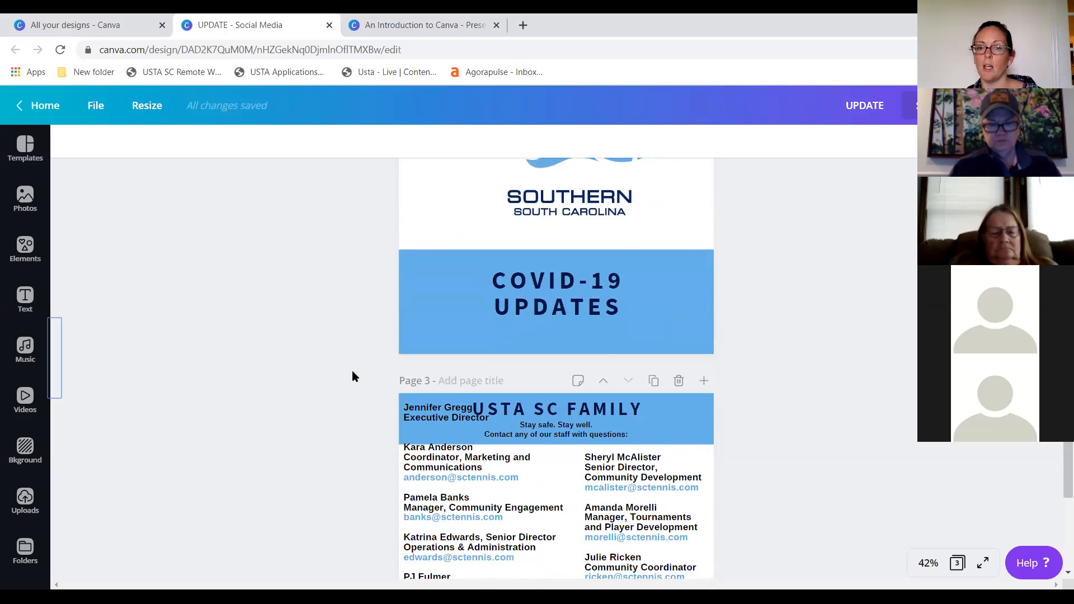
scroll(352, 372, down, 2)
scroll(353, 372, up, 5)
scroll(352, 376, up, 5)
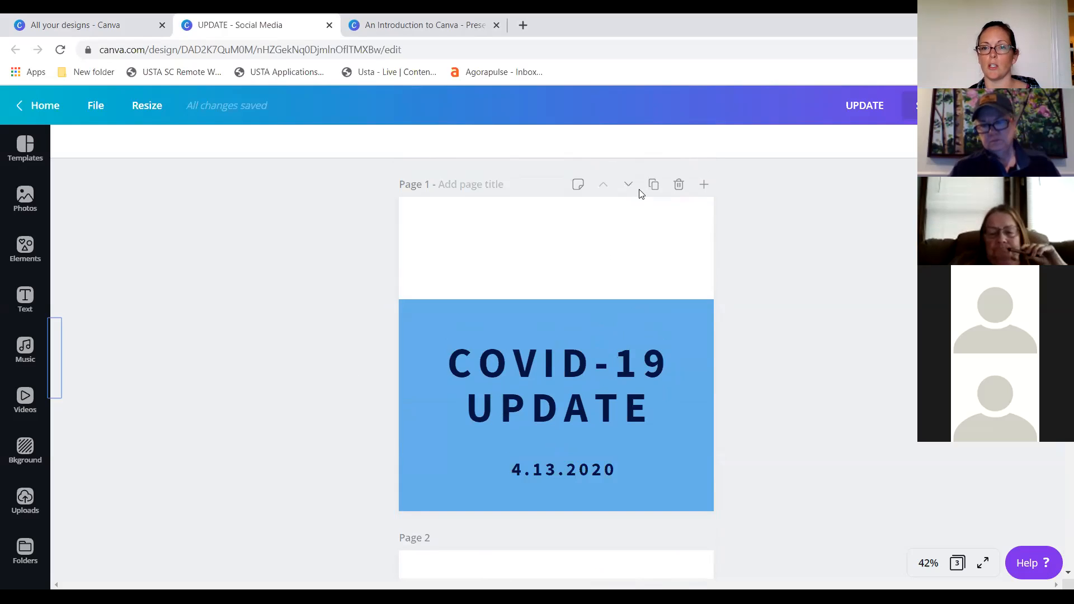
- Duplicate the COVID-19 update cover page dated 4.13.2020, and close the design
click(654, 184)
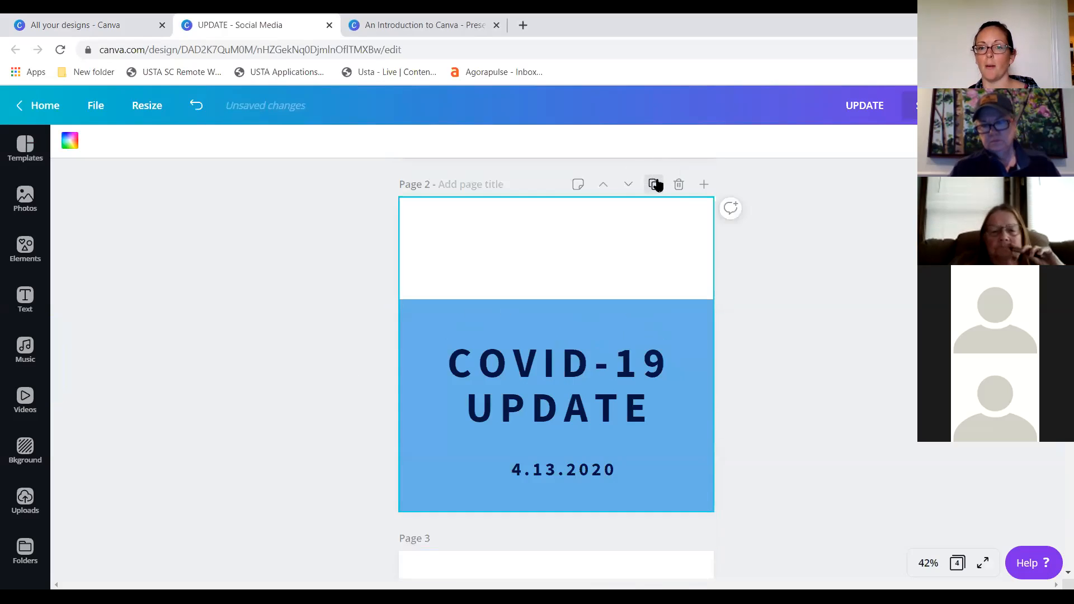
click(508, 371)
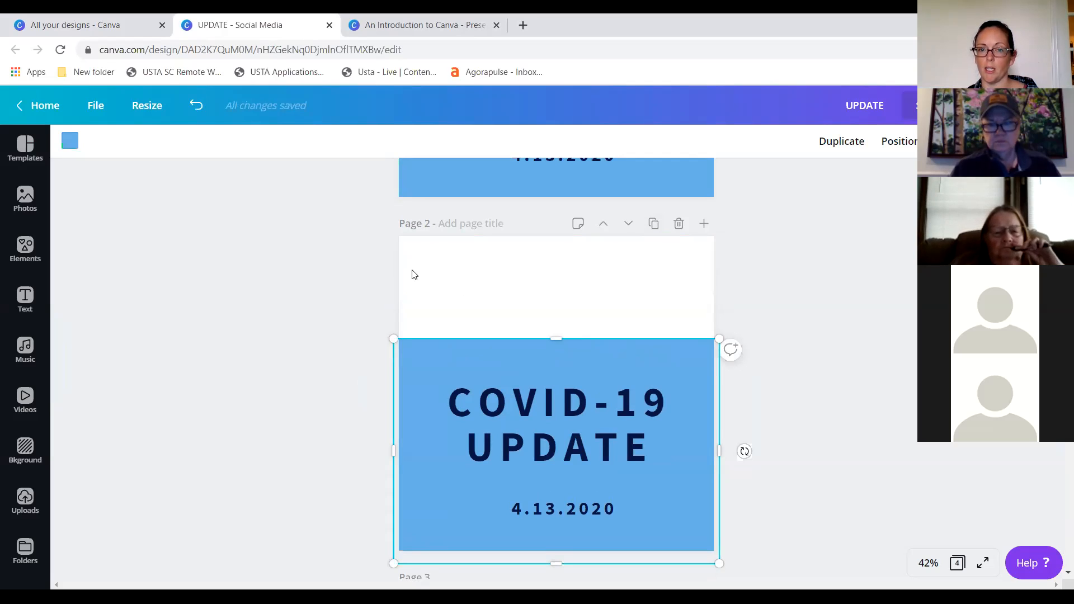
click(318, 310)
scroll(317, 309, up, 3)
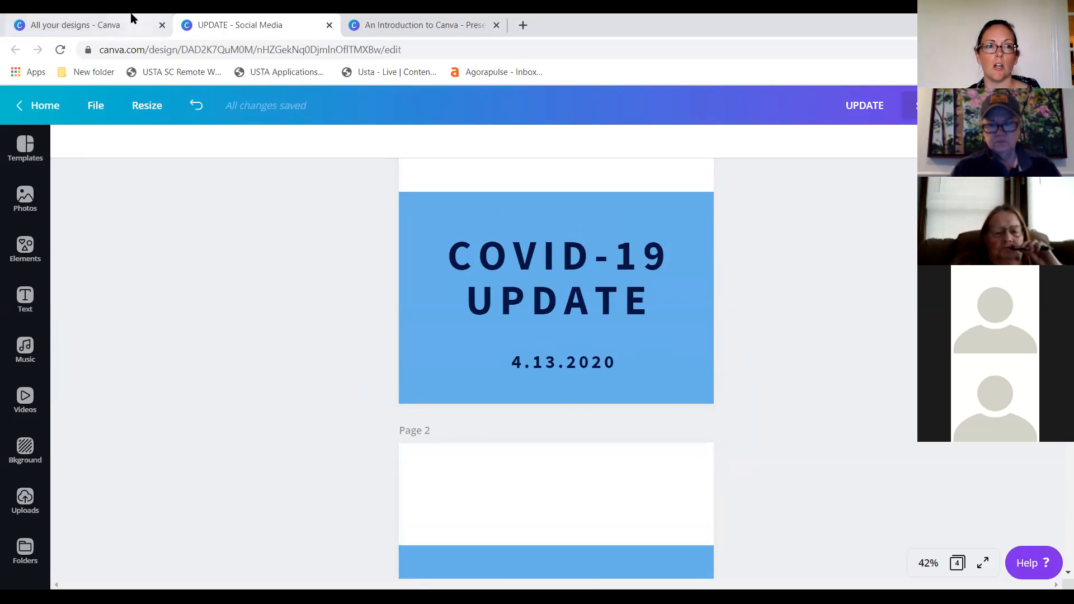
middle_click(225, 15)
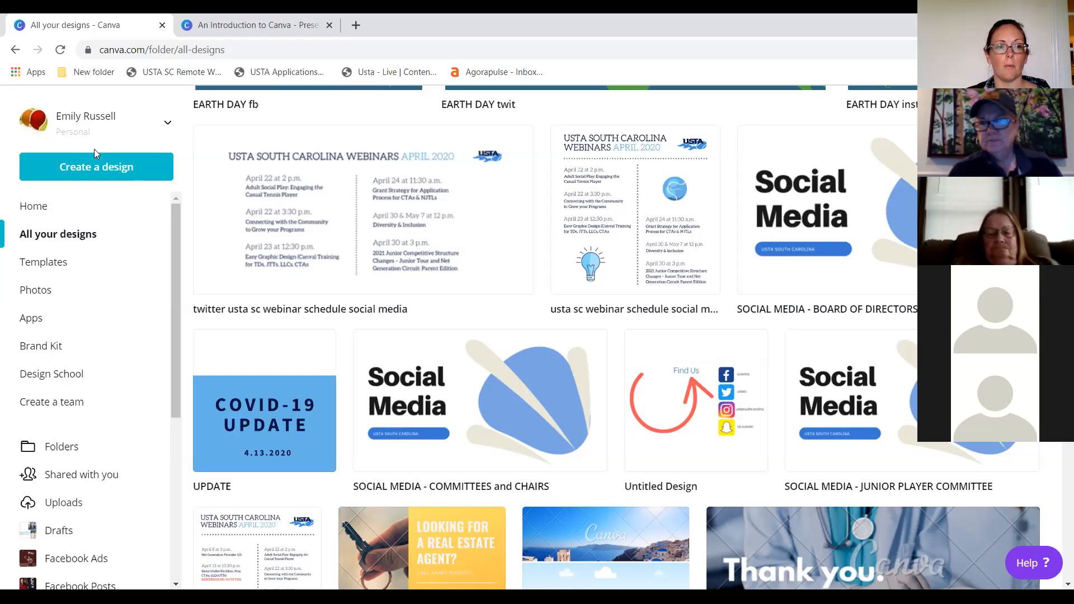
- Look over the available design types and create a new blank Social Media design
click(119, 178)
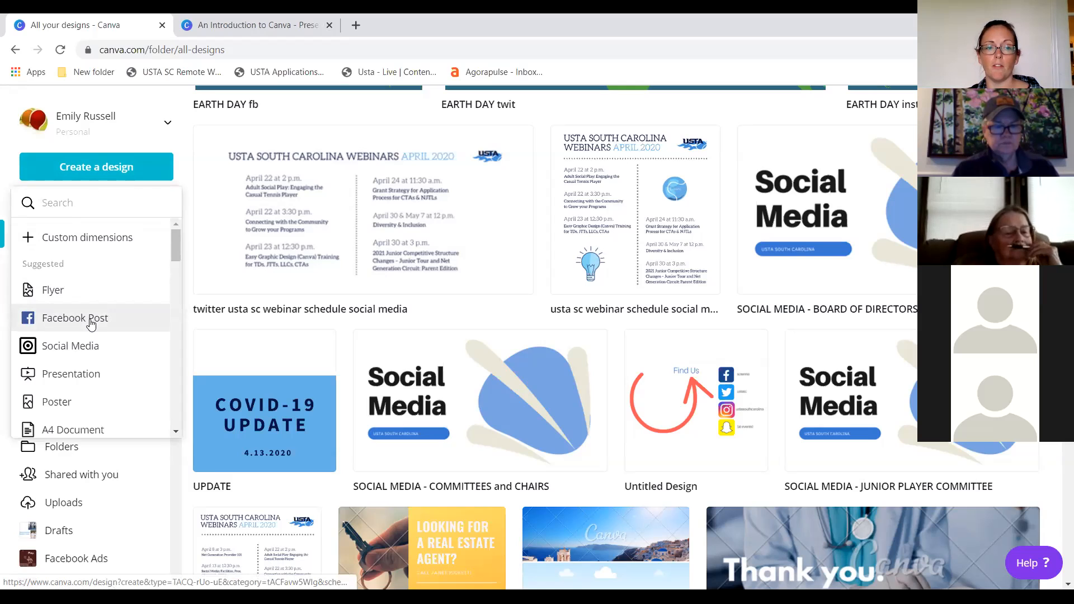
scroll(91, 324, down, 1)
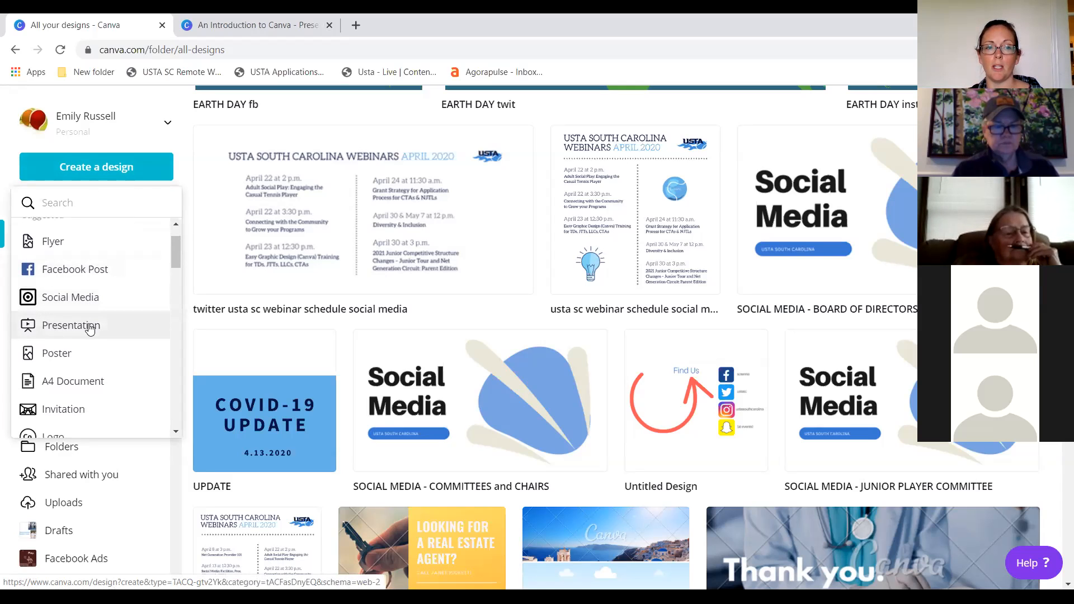
scroll(86, 364, down, 1)
scroll(87, 364, down, 2)
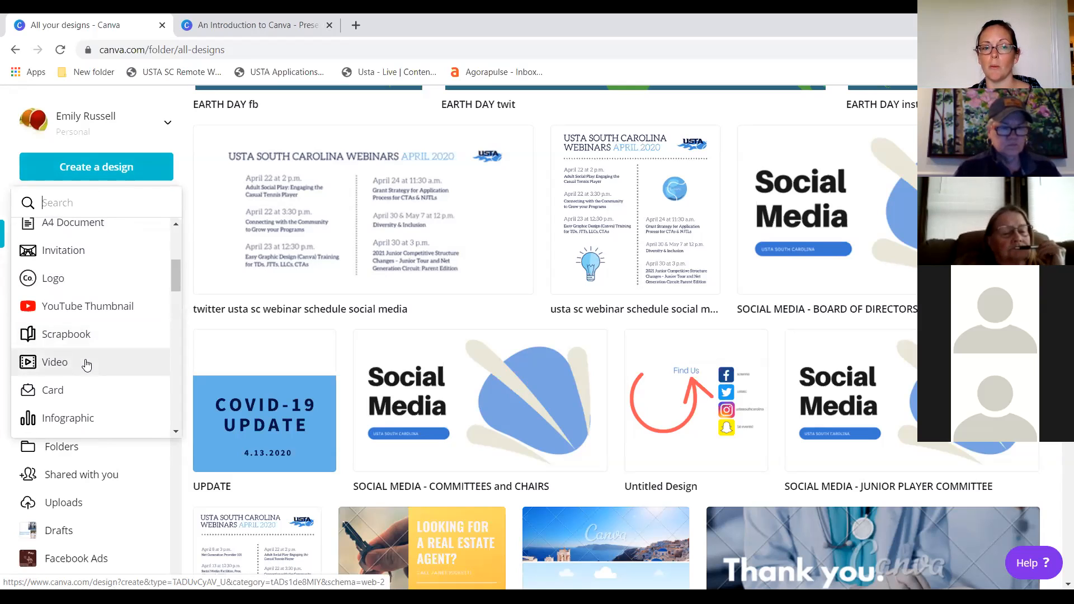
scroll(87, 364, up, 3)
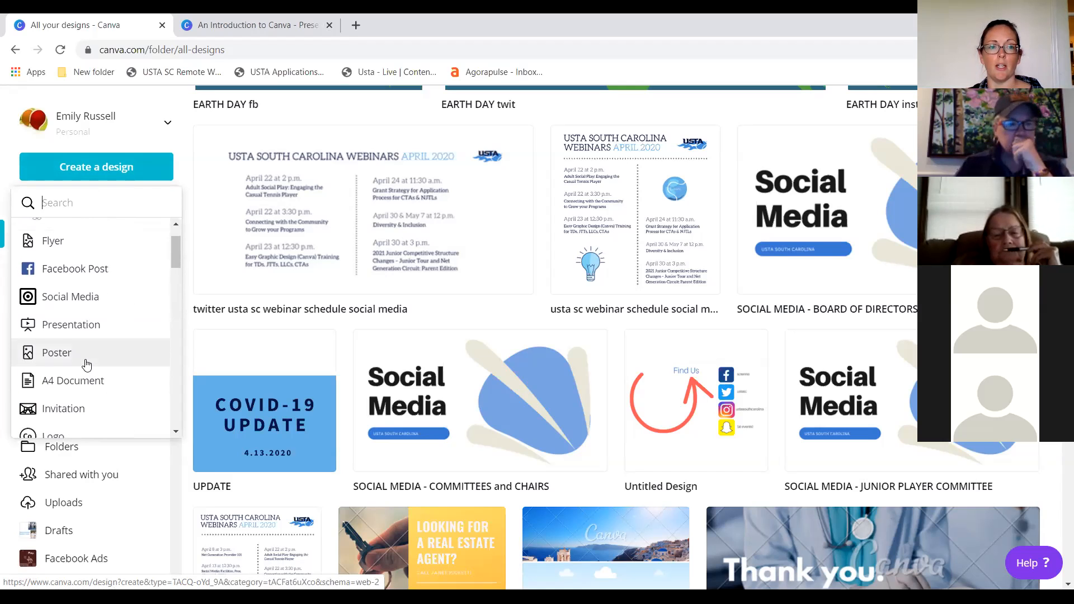
click(84, 298)
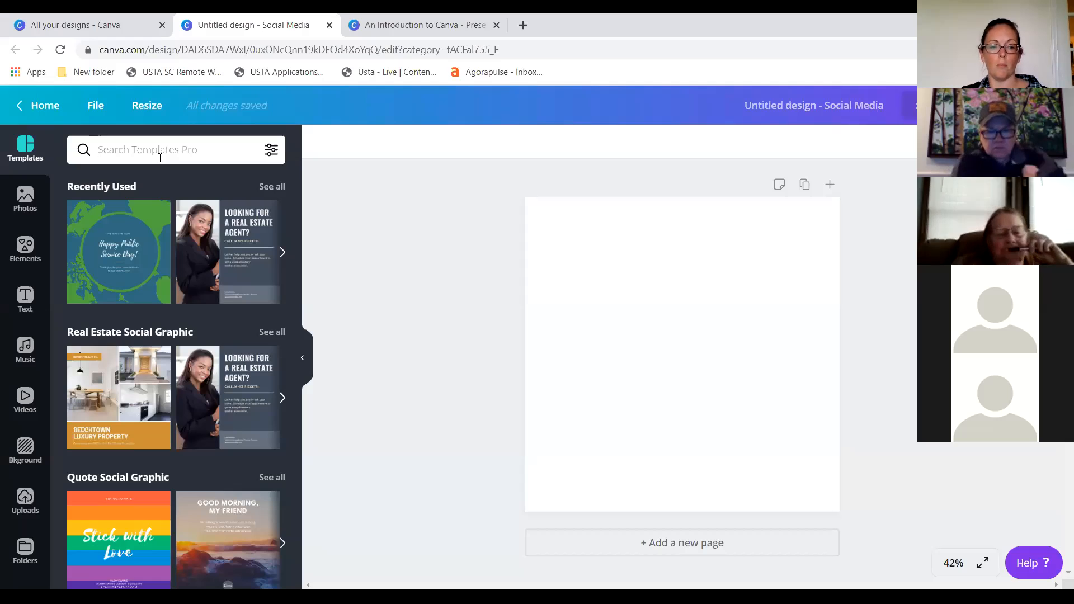
- Search the templates for "earth day" and look through the results
text(earth day)
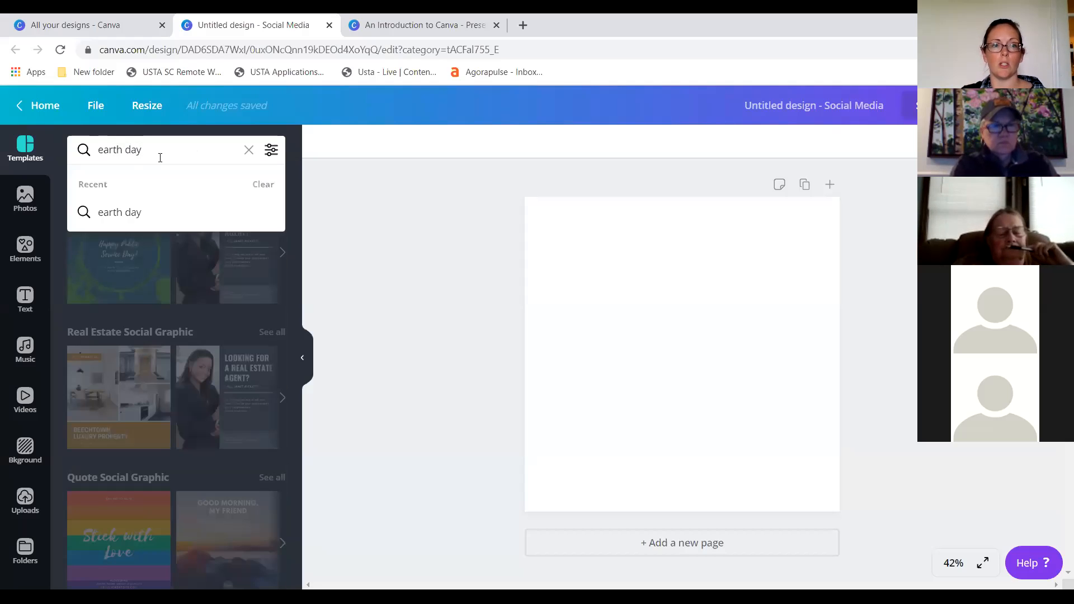
click(121, 212)
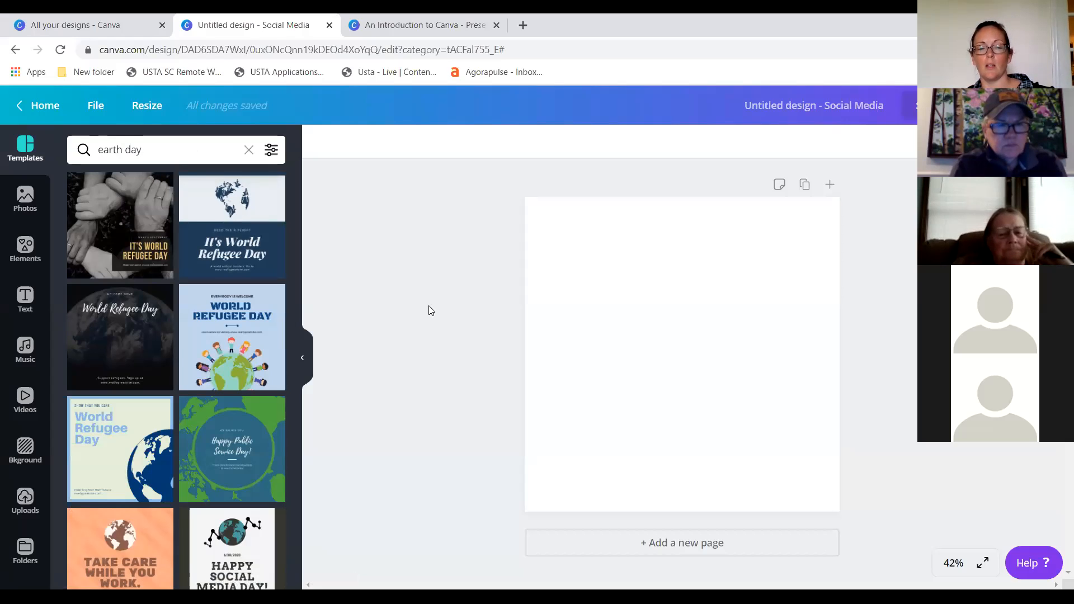
scroll(111, 320, down, 2)
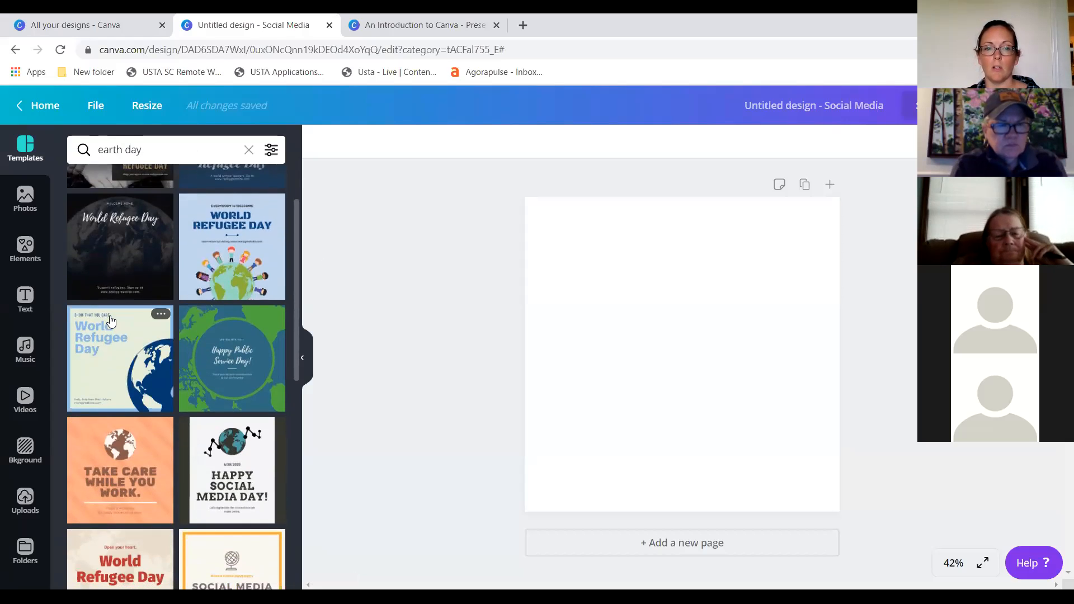
scroll(110, 319, down, 2)
scroll(110, 320, down, 4)
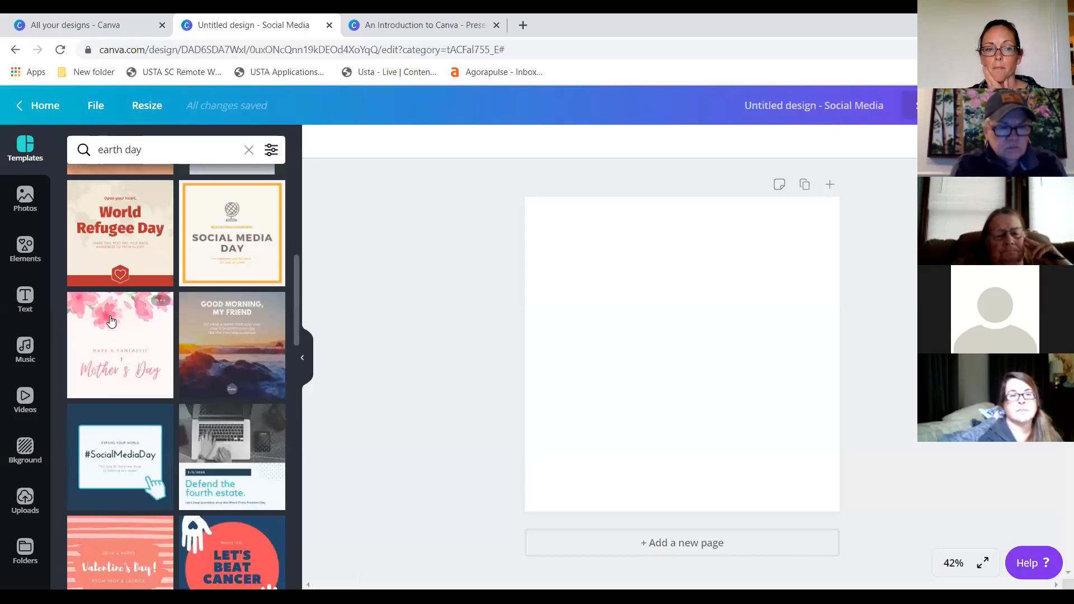
scroll(110, 320, down, 1)
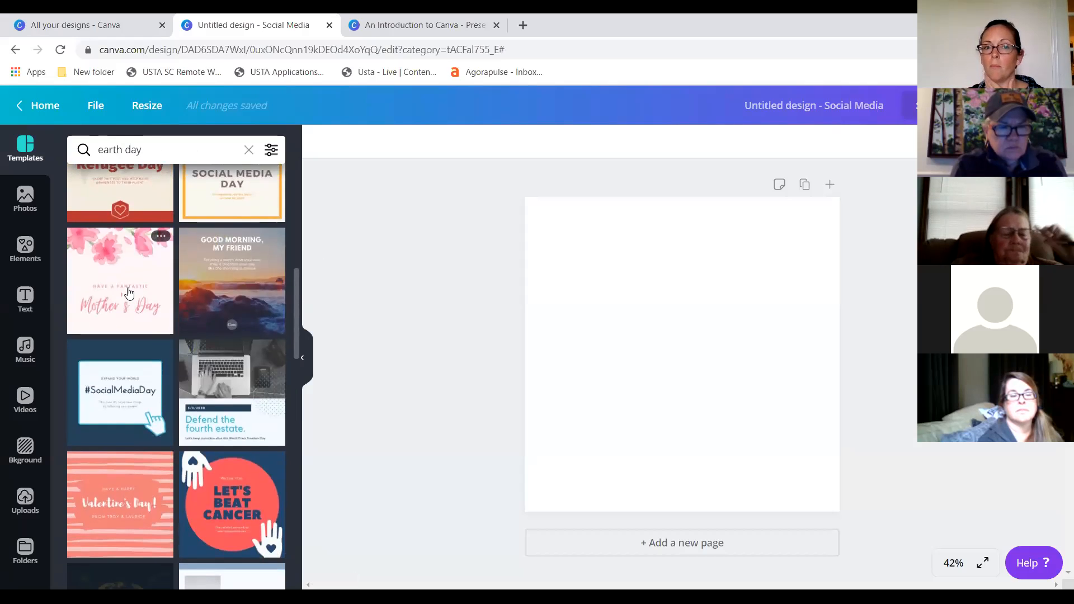
scroll(131, 255, down, 2)
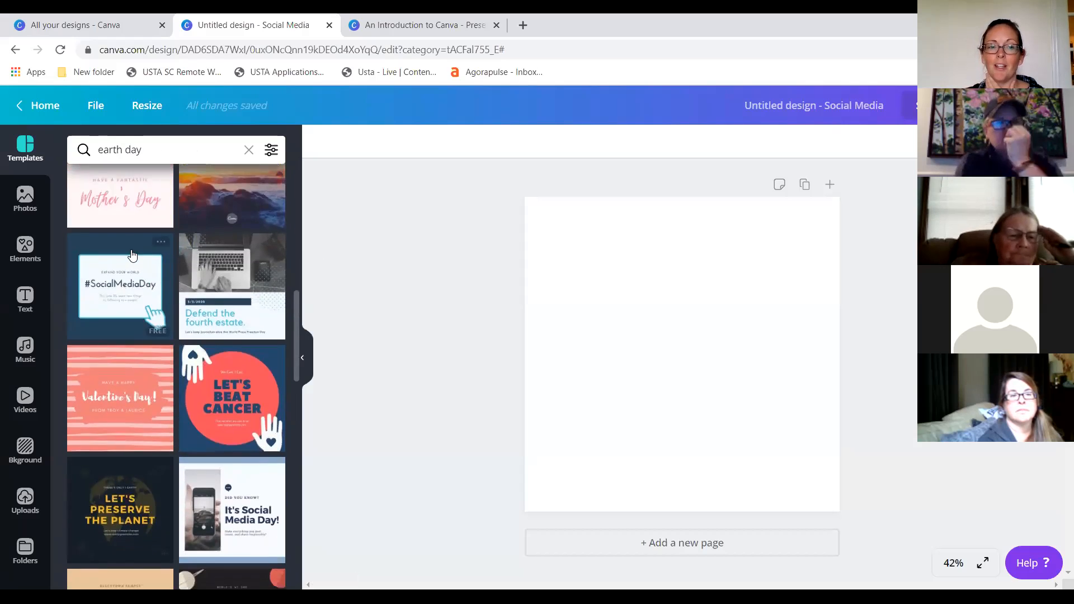
scroll(104, 319, up, 10)
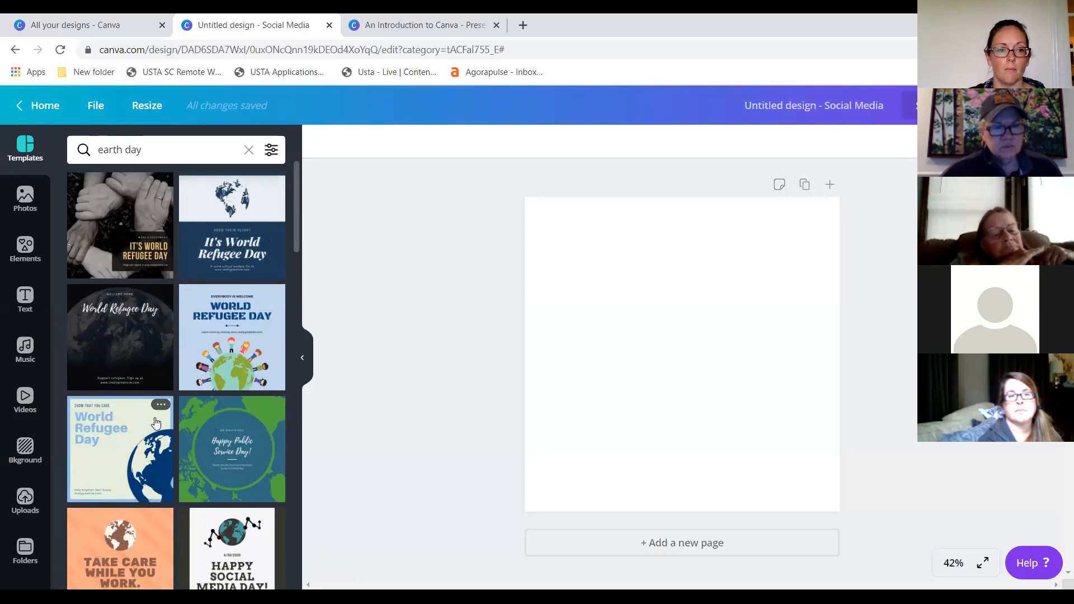
- Apply the green and blue globe template "Happy Public Service Day!" to the blank page and hide the template browser
scroll(215, 431, down, 5)
scroll(156, 422, down, 3)
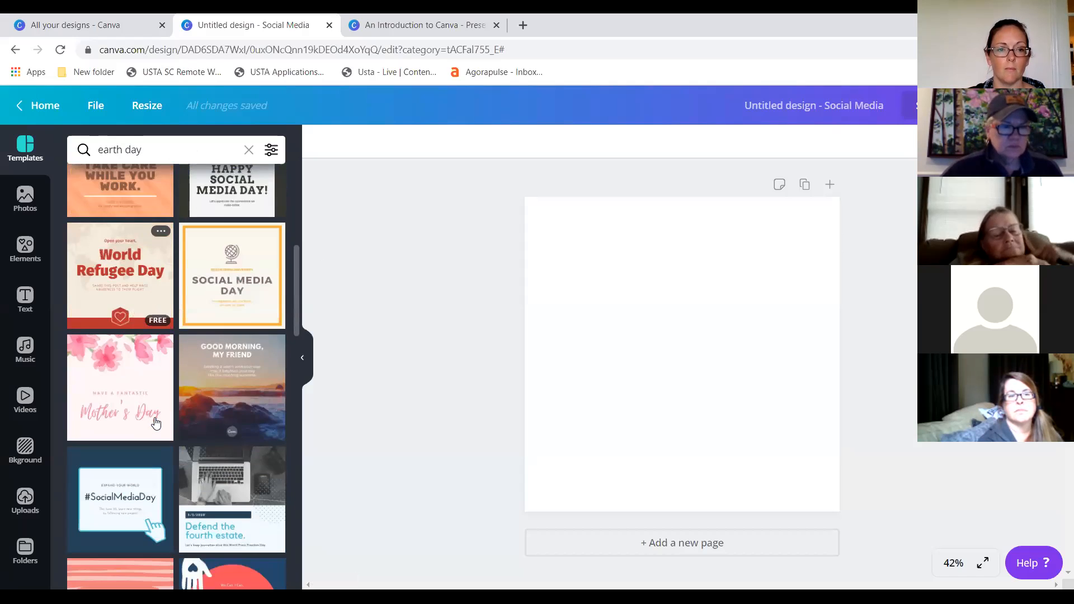
scroll(155, 423, up, 4)
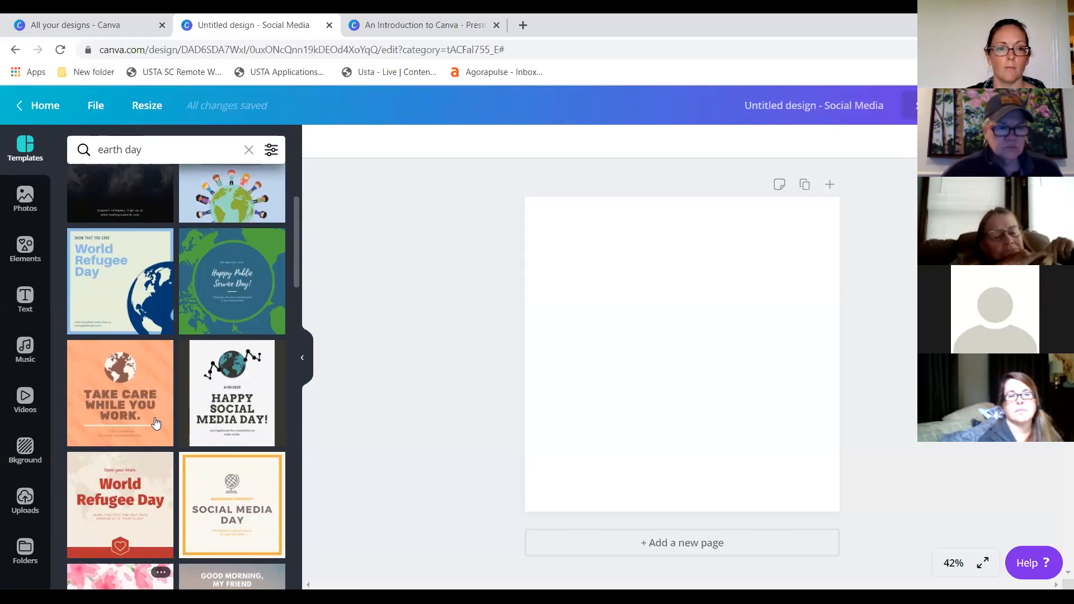
click(237, 268)
click(435, 359)
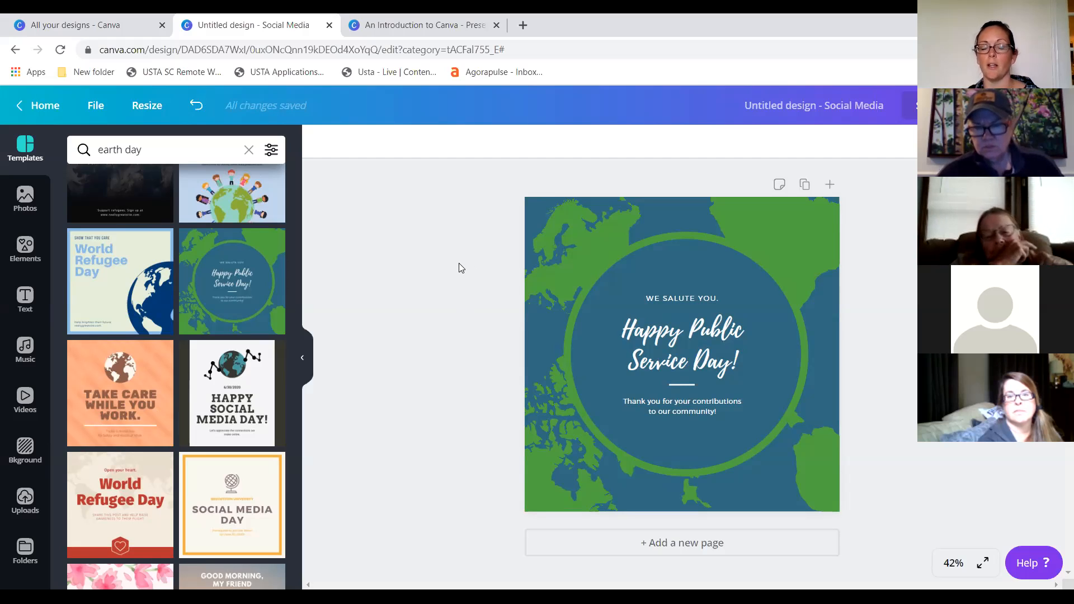
click(307, 358)
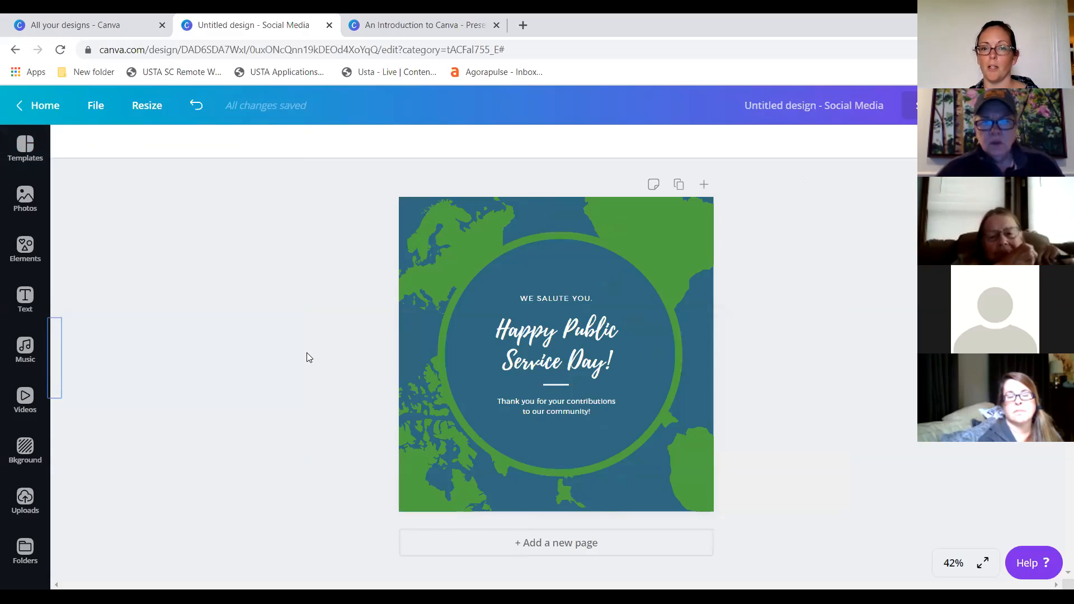
- Replace the small line "WE SALUTE YOU." above the heading with "USTA SOUTH CAROLINA"
click(547, 298)
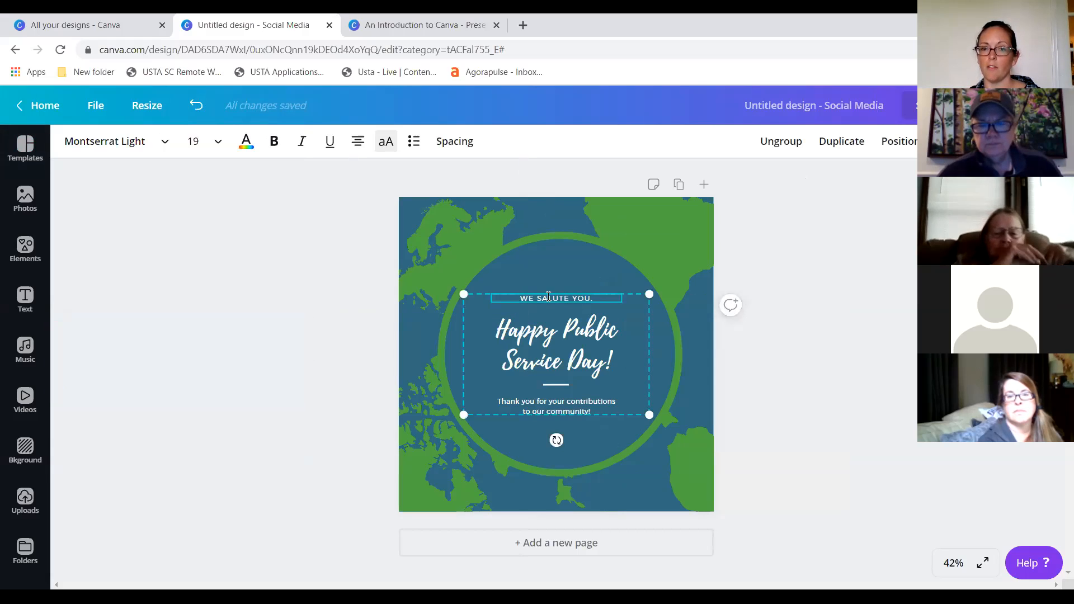
triple_click(548, 297)
text(UNITE)
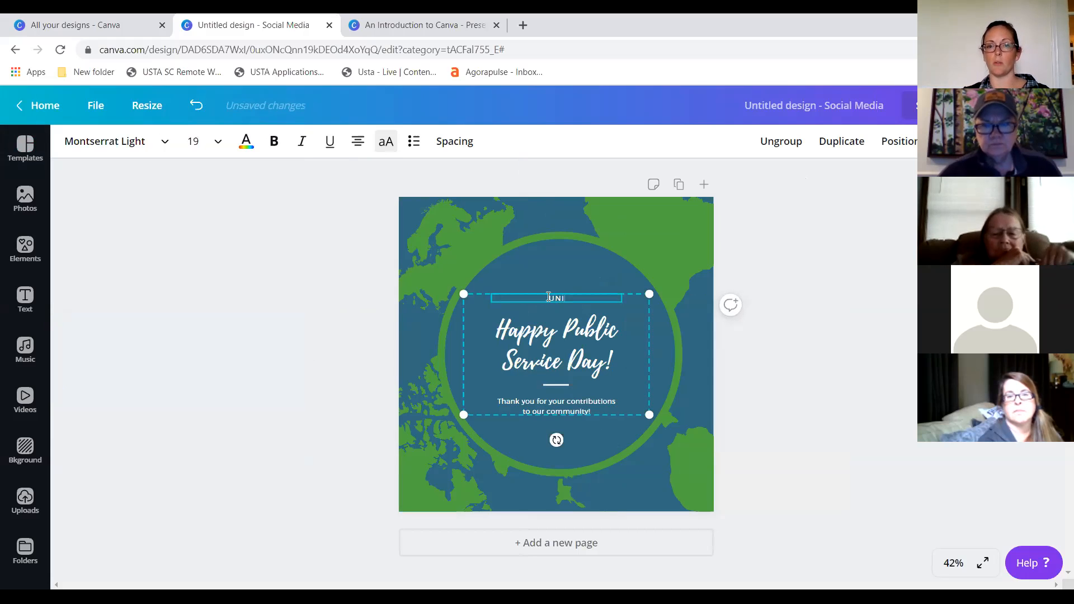
key(BackSpace)
key(BackSpace)
key(BackSpace)
text(STA SOUTH CAROLINA)
click(503, 335)
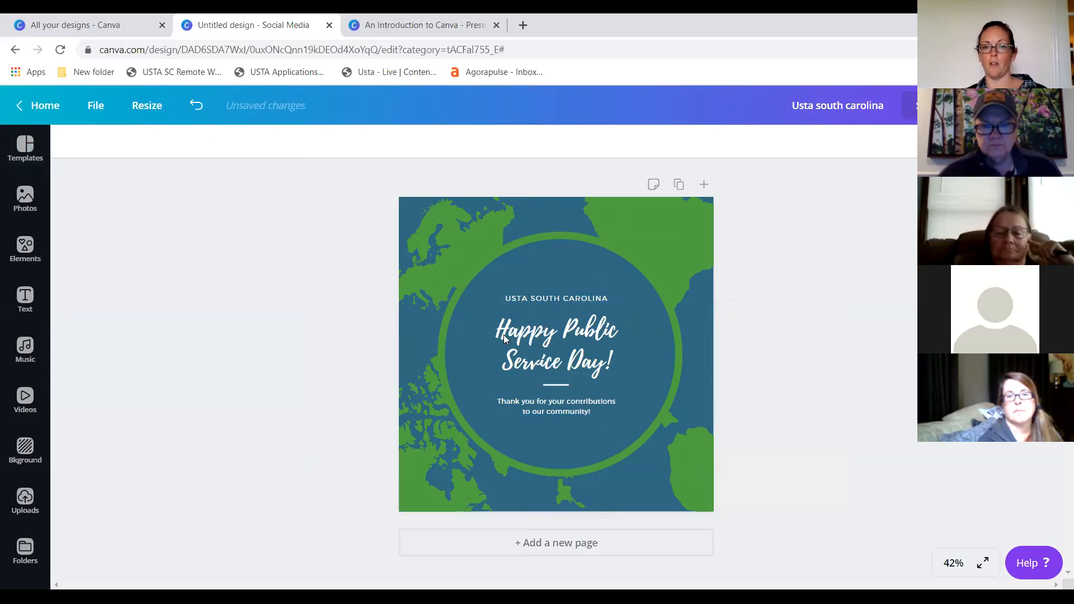
- Replace the script heading in the circle with "Happy Earth Day!"
click(545, 341)
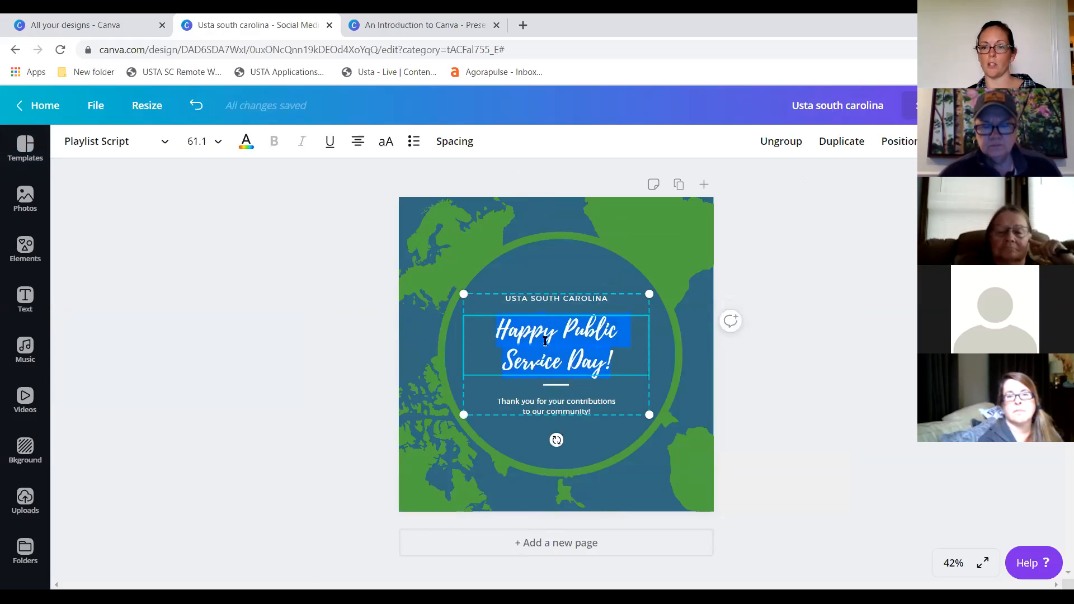
text(H)
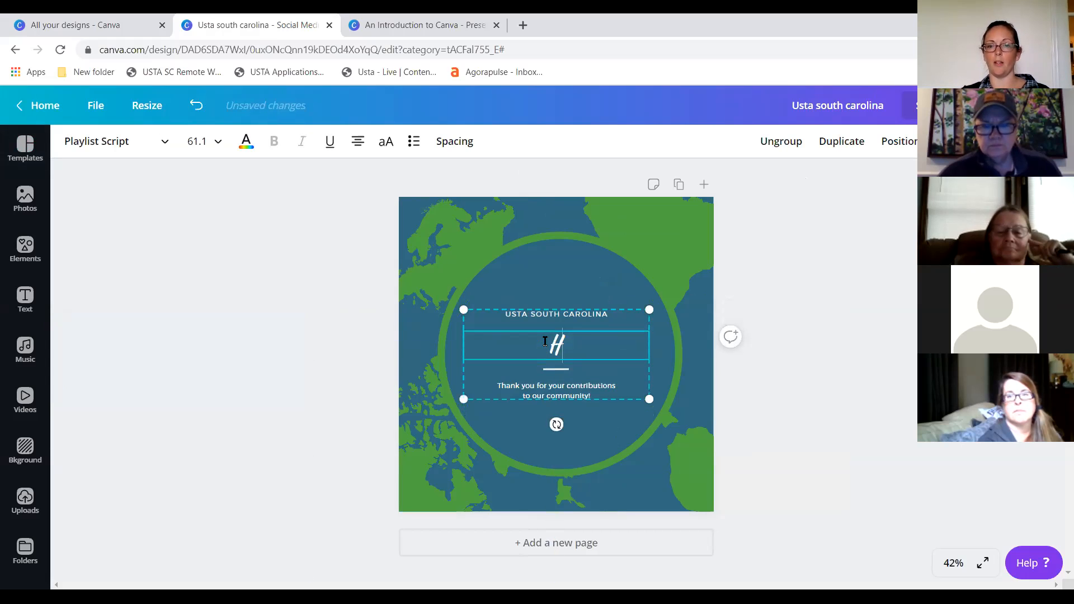
text(appy Earth Day!)
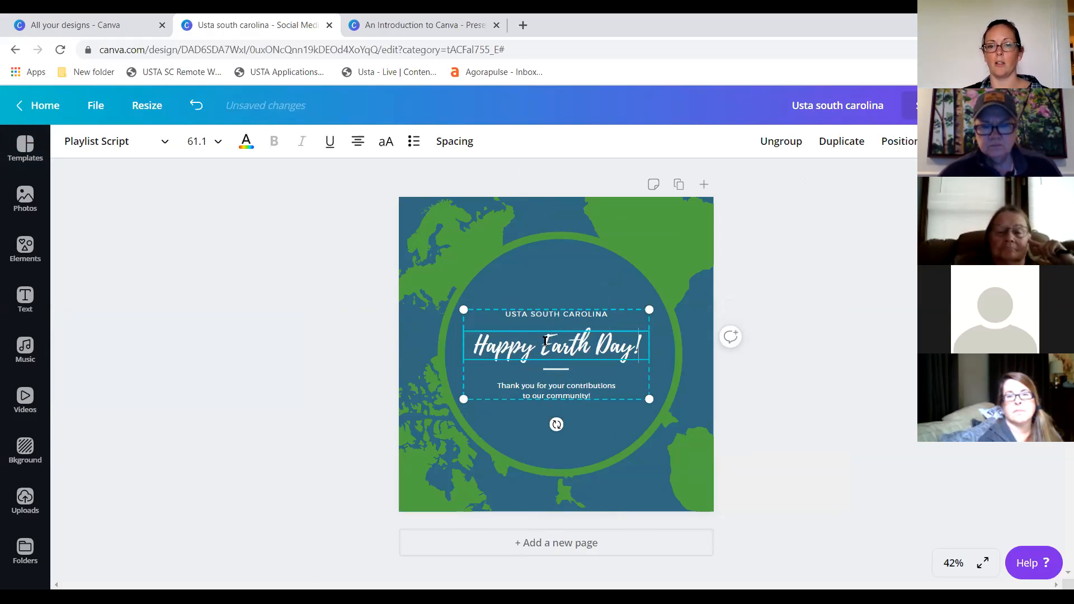
click(307, 376)
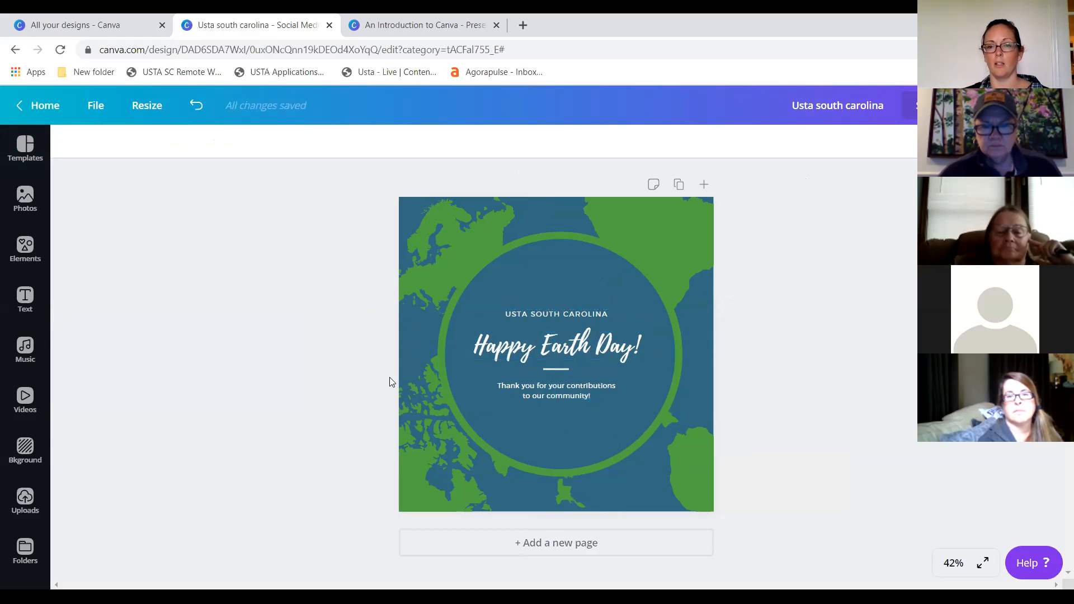
- Delete the text "Thank you for your contributions to our community!" below the heading in the circle
click(541, 388)
click(542, 390)
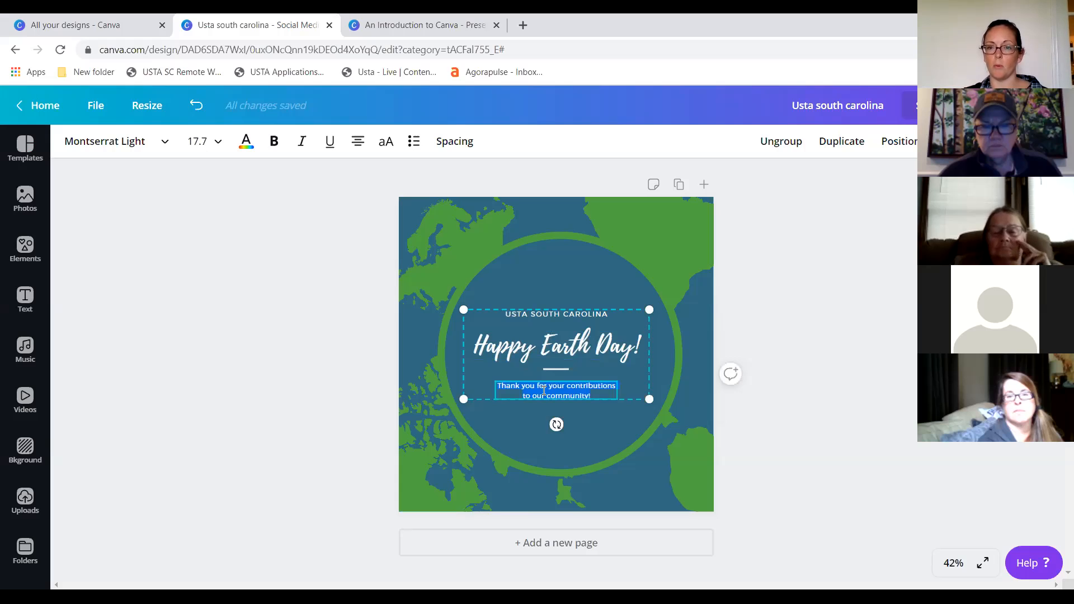
key(BackSpace)
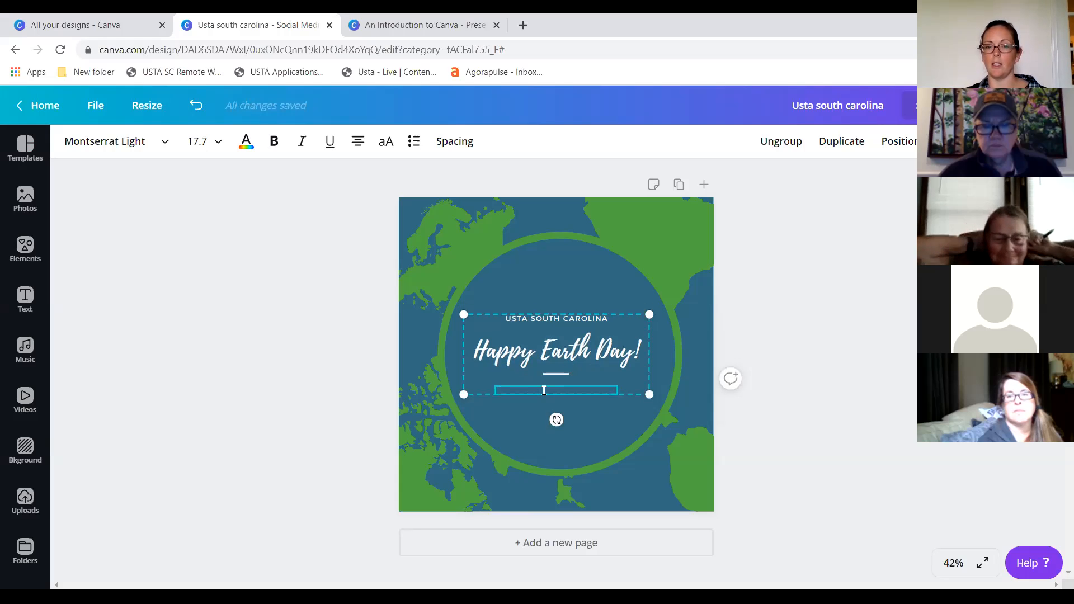
click(265, 272)
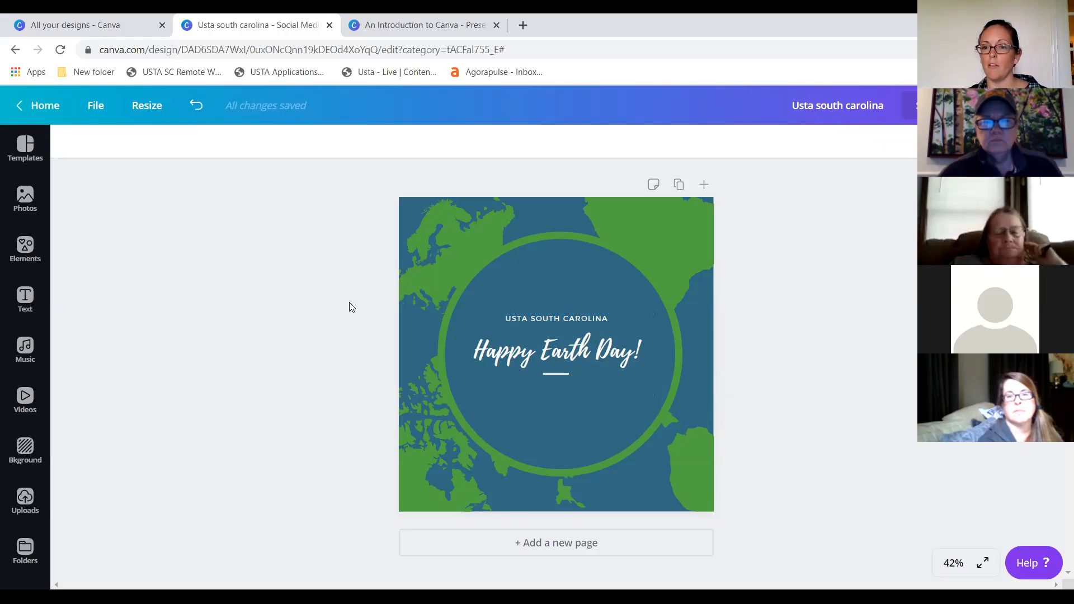
- Browse the font list and try the Gagalin font on the "Happy Earth Day!" heading
click(488, 353)
double_click(489, 355)
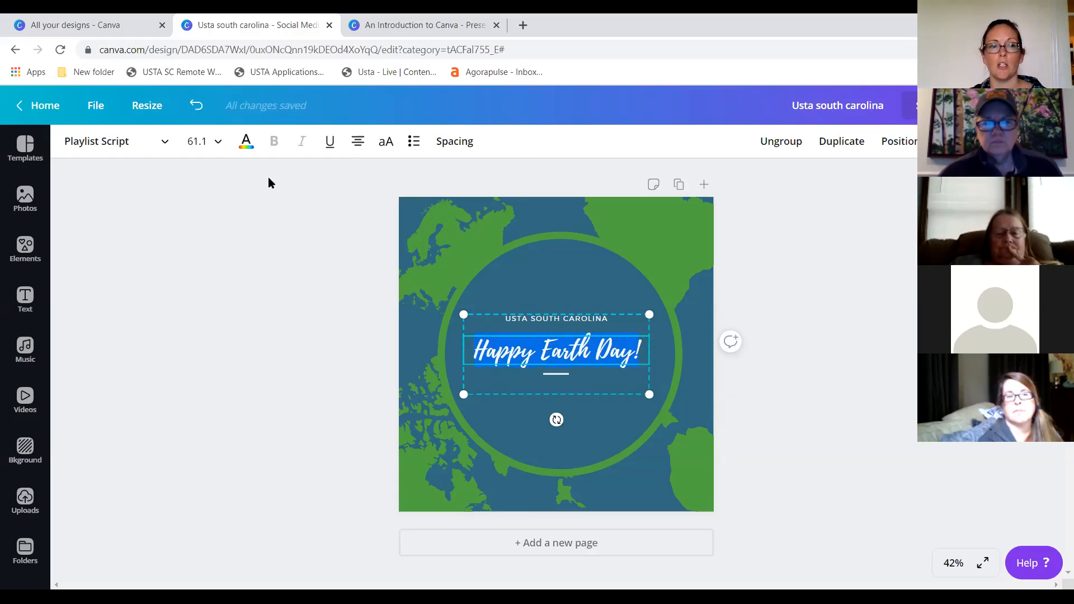
click(161, 142)
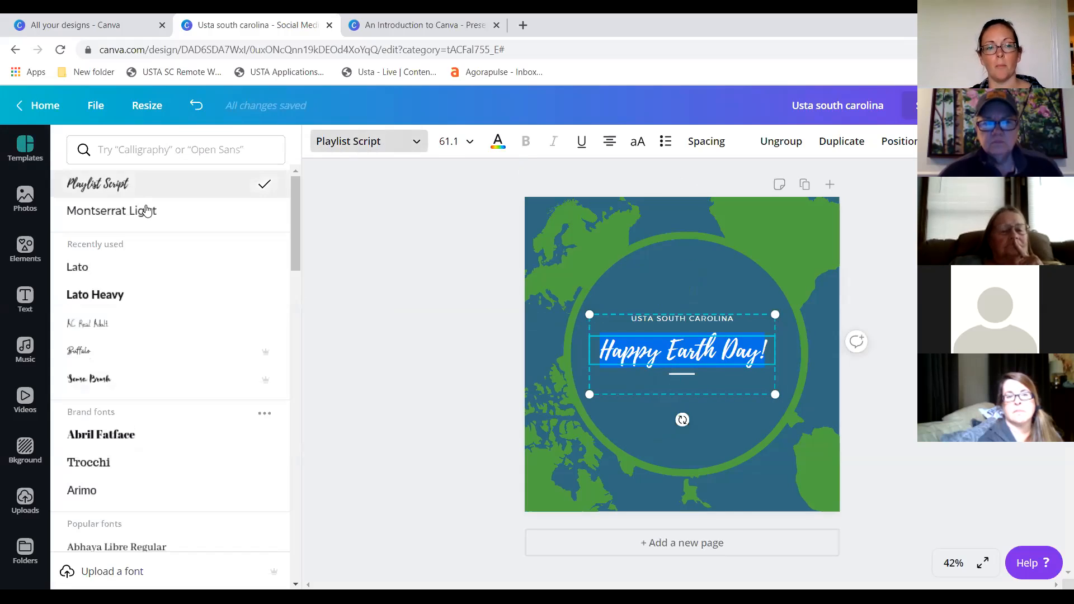
scroll(156, 366, down, 1)
scroll(155, 366, down, 15)
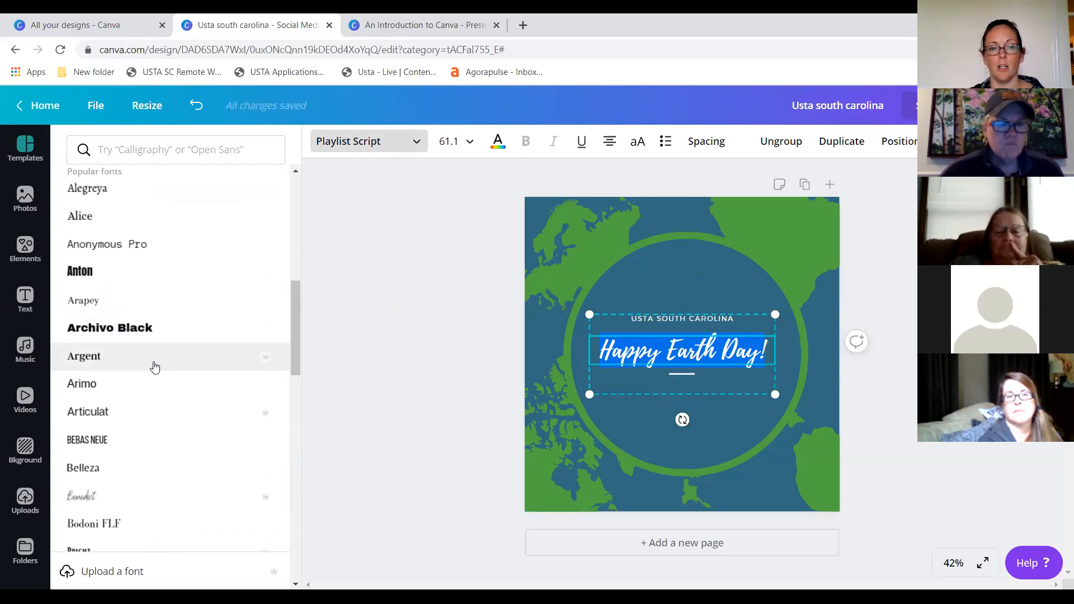
scroll(155, 367, down, 15)
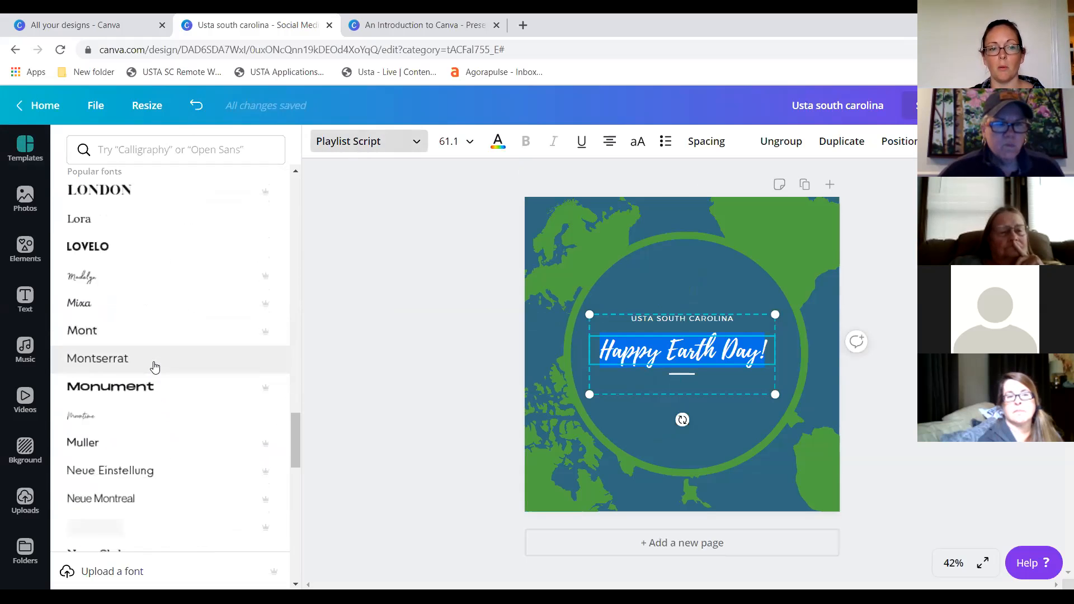
scroll(155, 366, down, 11)
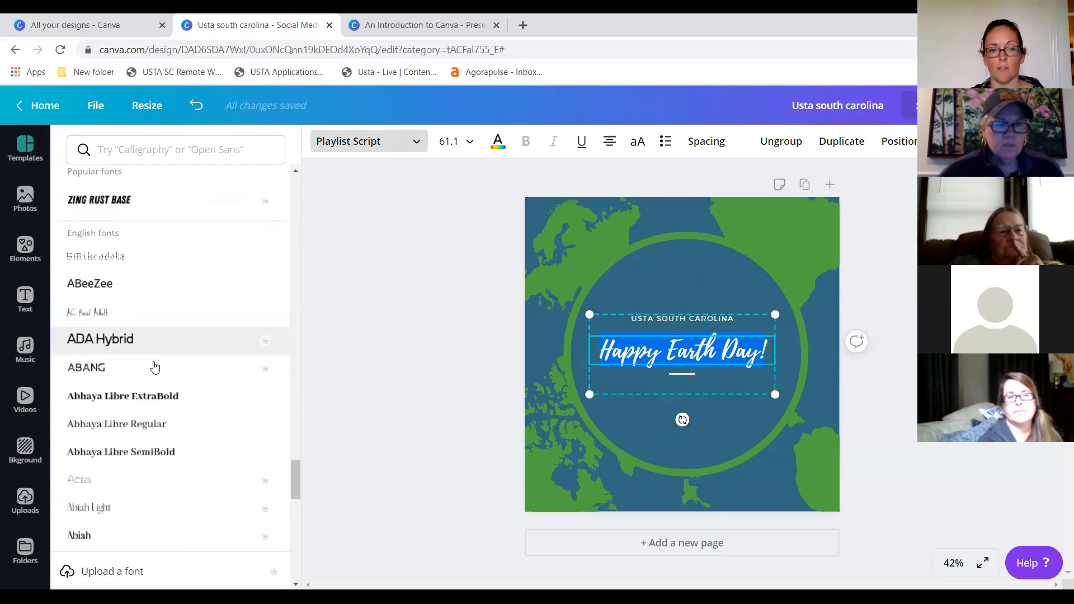
scroll(156, 366, up, 8)
scroll(155, 367, up, 12)
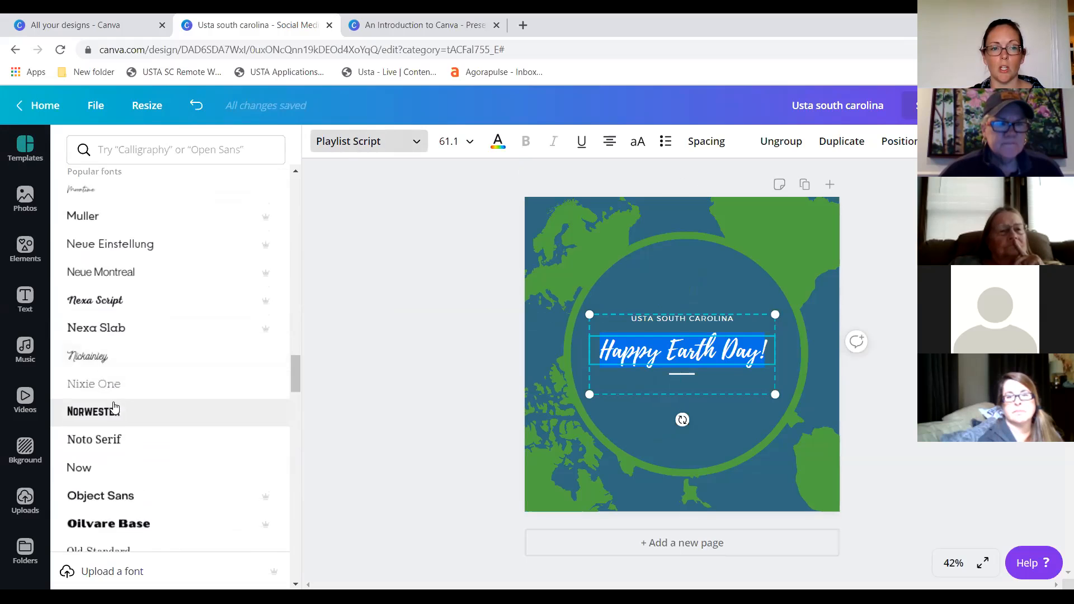
scroll(120, 414, up, 8)
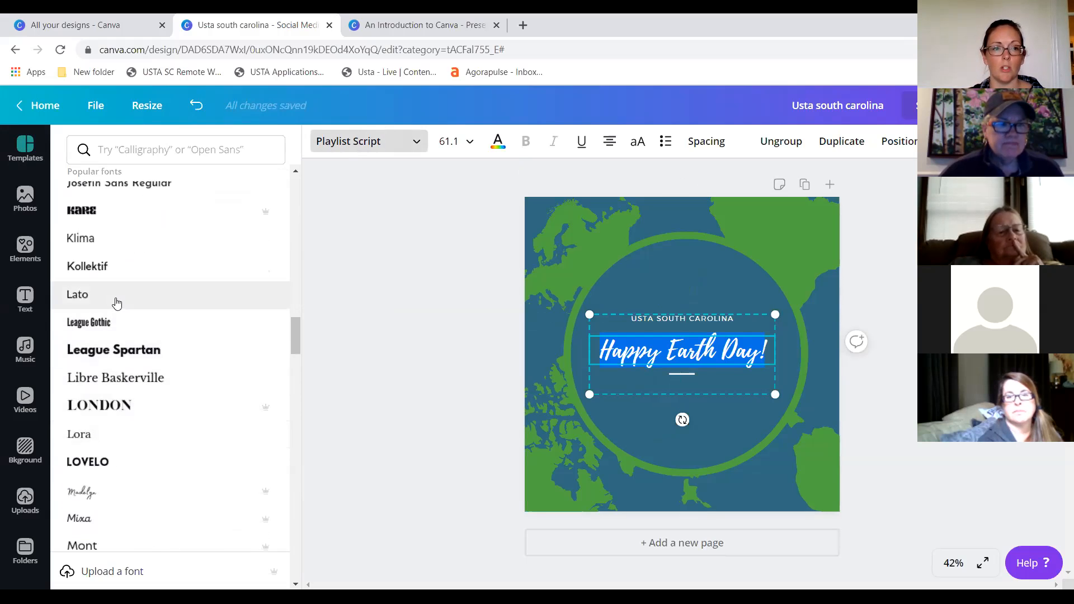
scroll(116, 302, up, 7)
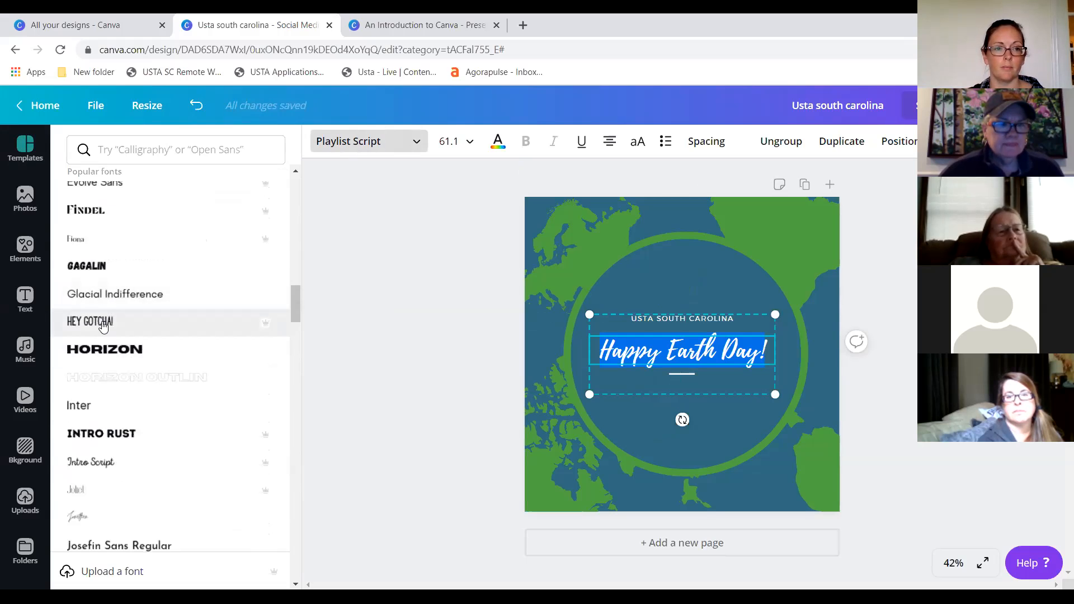
click(101, 270)
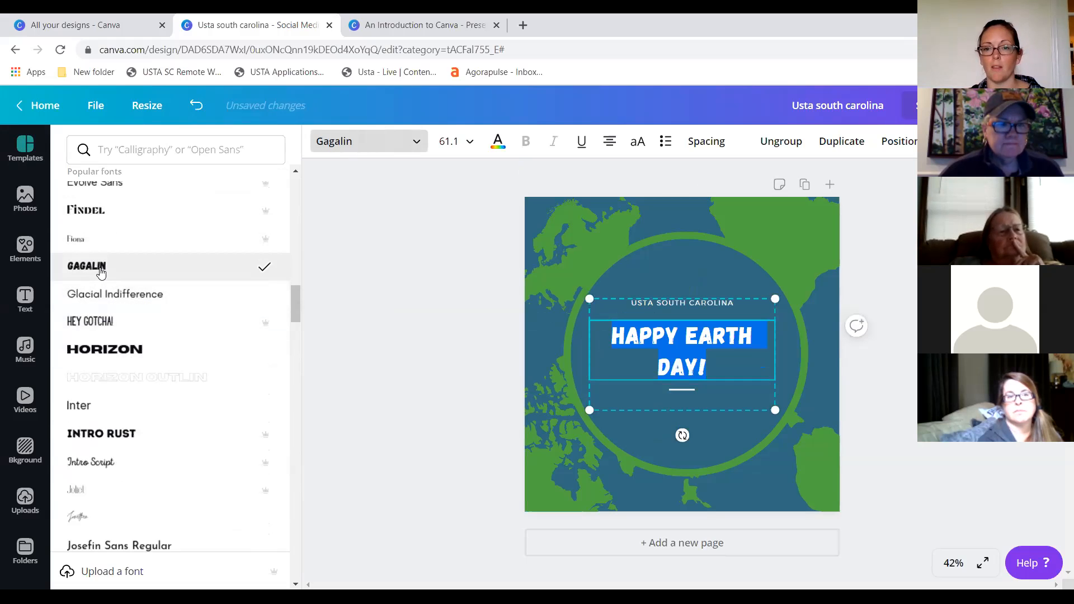
click(442, 327)
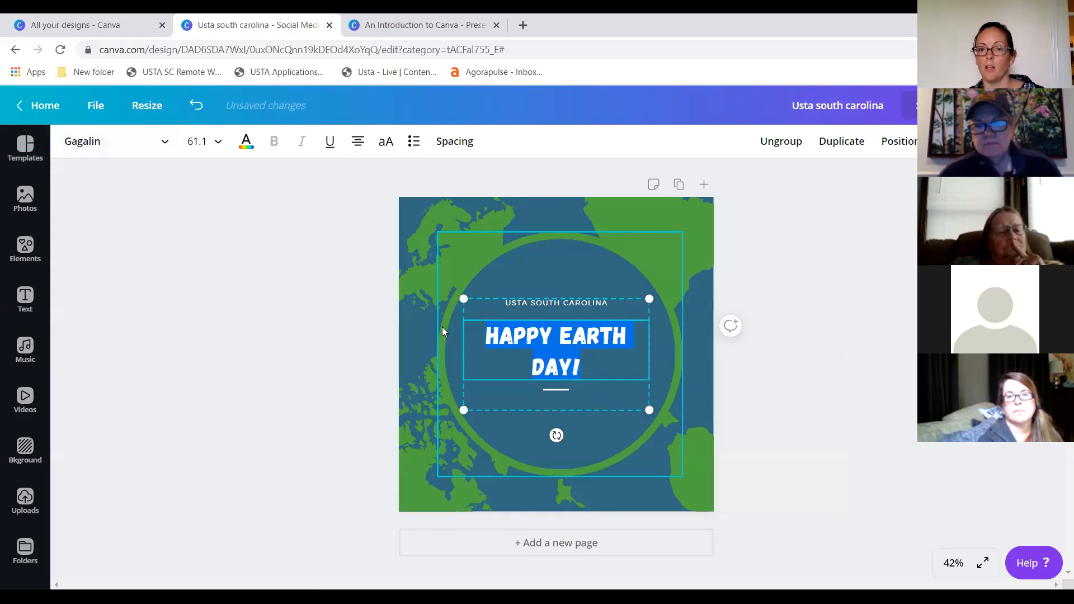
click(375, 317)
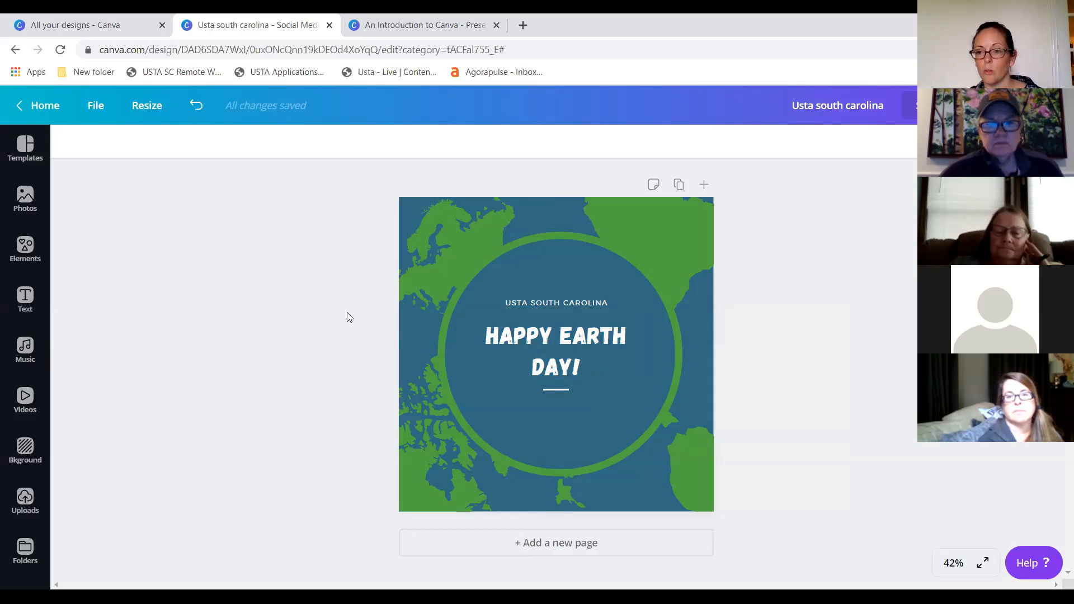
- Change the font of the "Happy Earth Day!" heading to Fiona
click(550, 336)
double_click(550, 336)
click(169, 148)
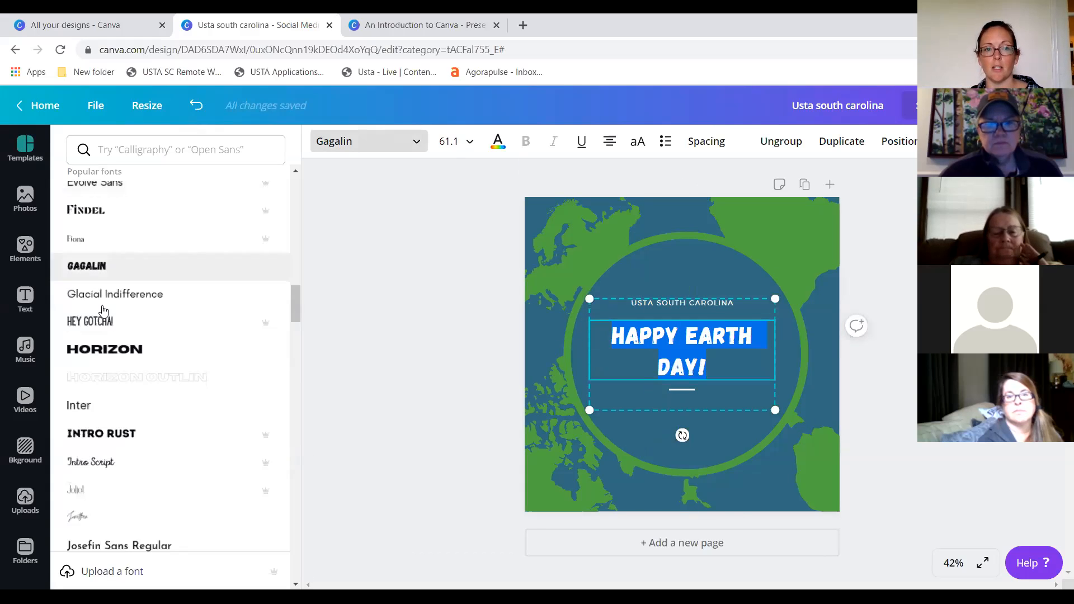
click(106, 244)
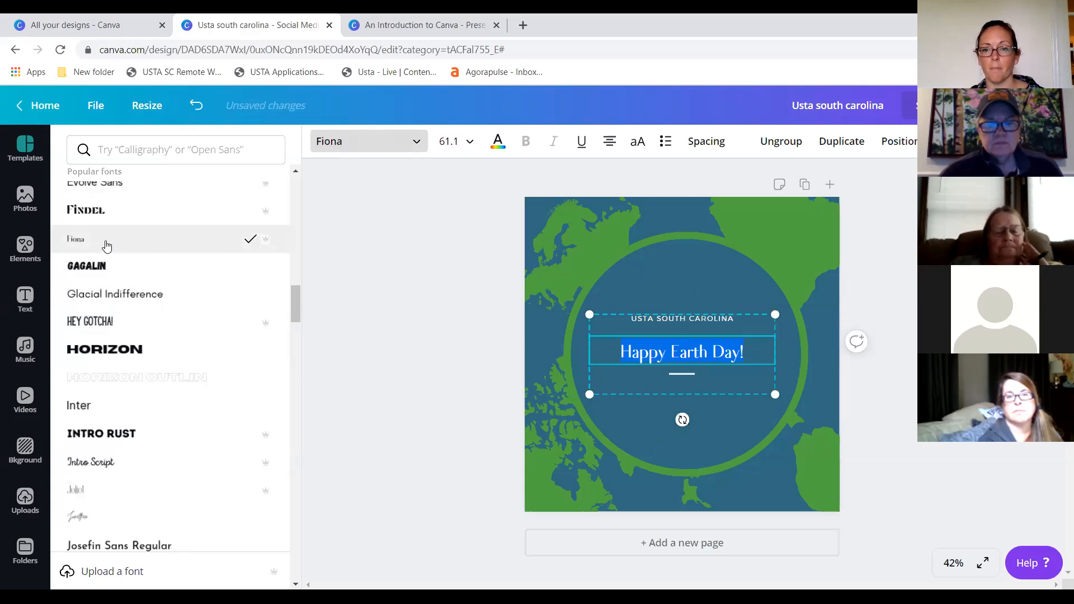
click(425, 385)
click(288, 271)
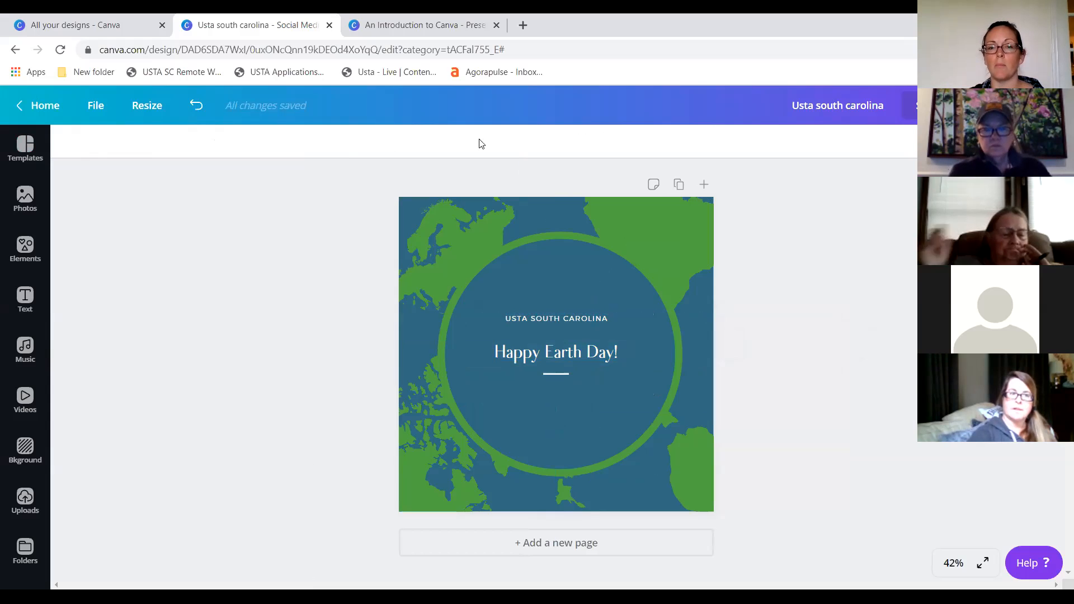
click(532, 319)
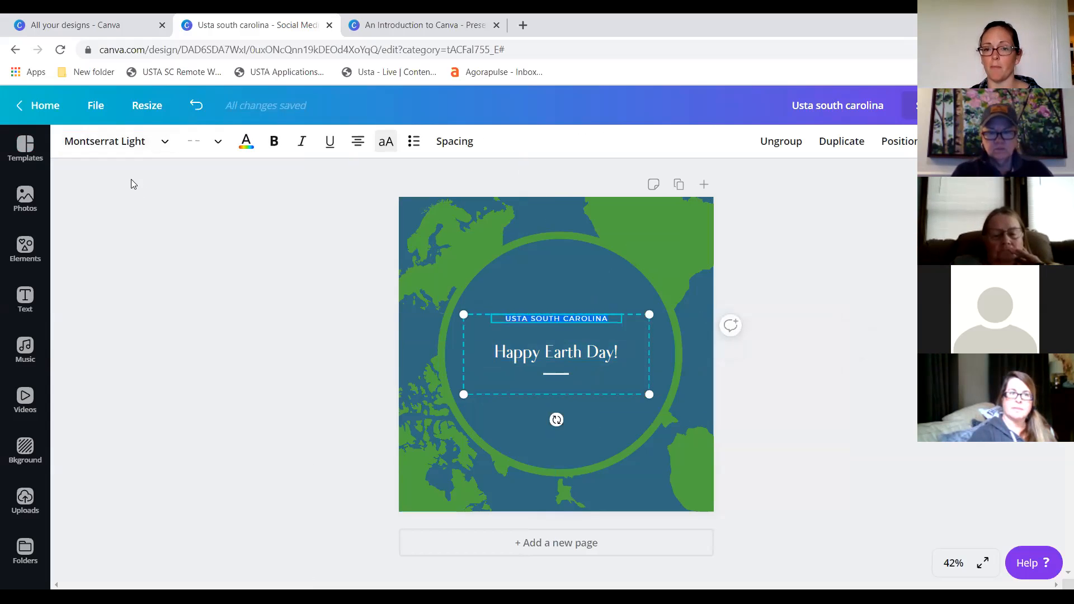
click(504, 354)
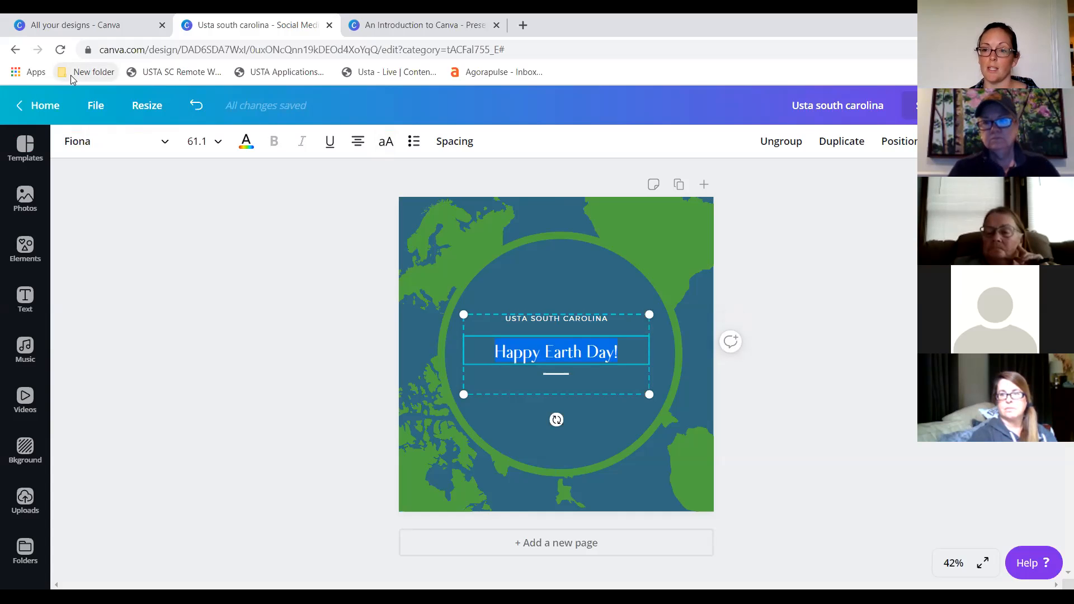
click(282, 196)
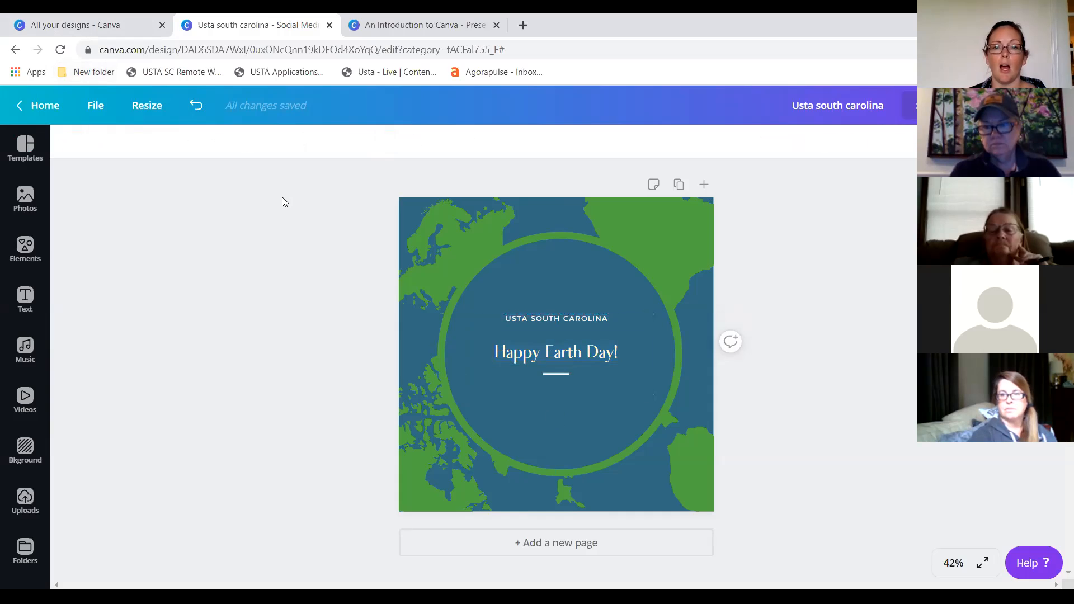
- Delete the four green continent shapes around the circle, keeping only the green ring on the blue background
click(430, 239)
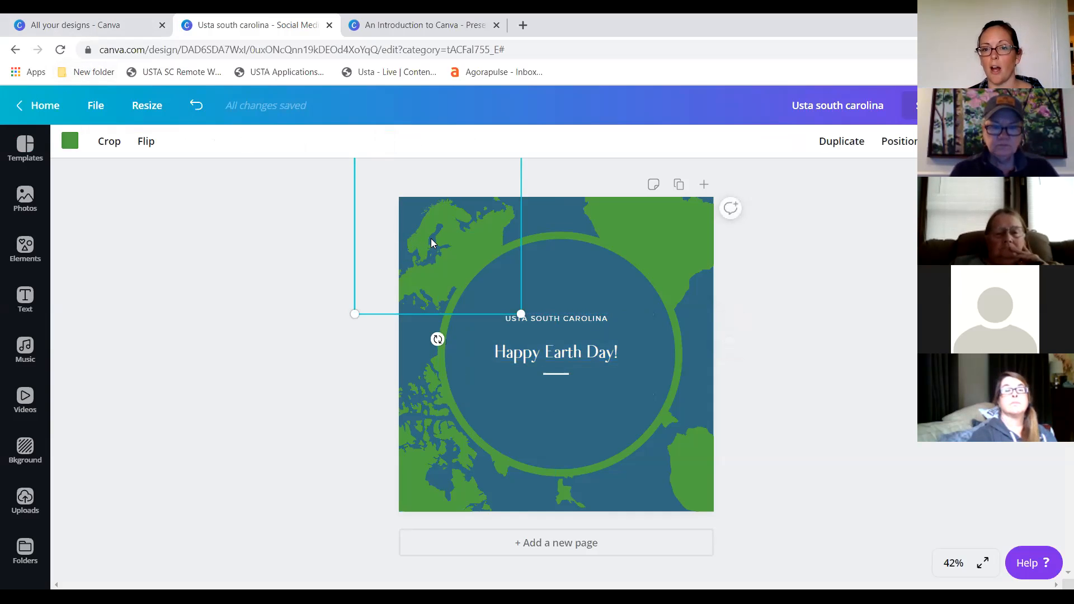
click(685, 240)
click(438, 472)
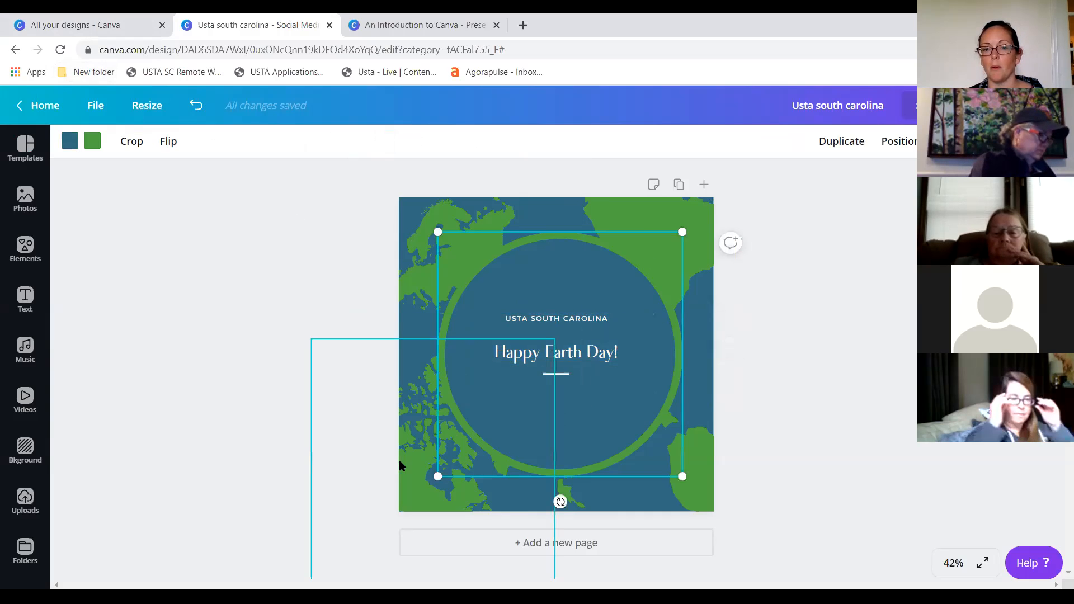
click(285, 228)
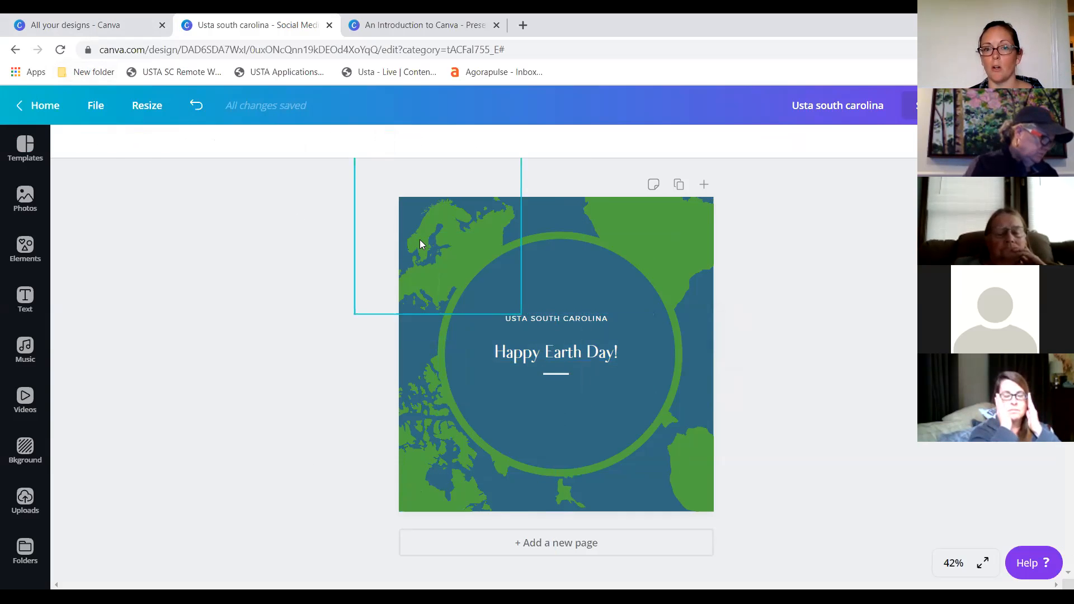
click(420, 241)
key(Delete)
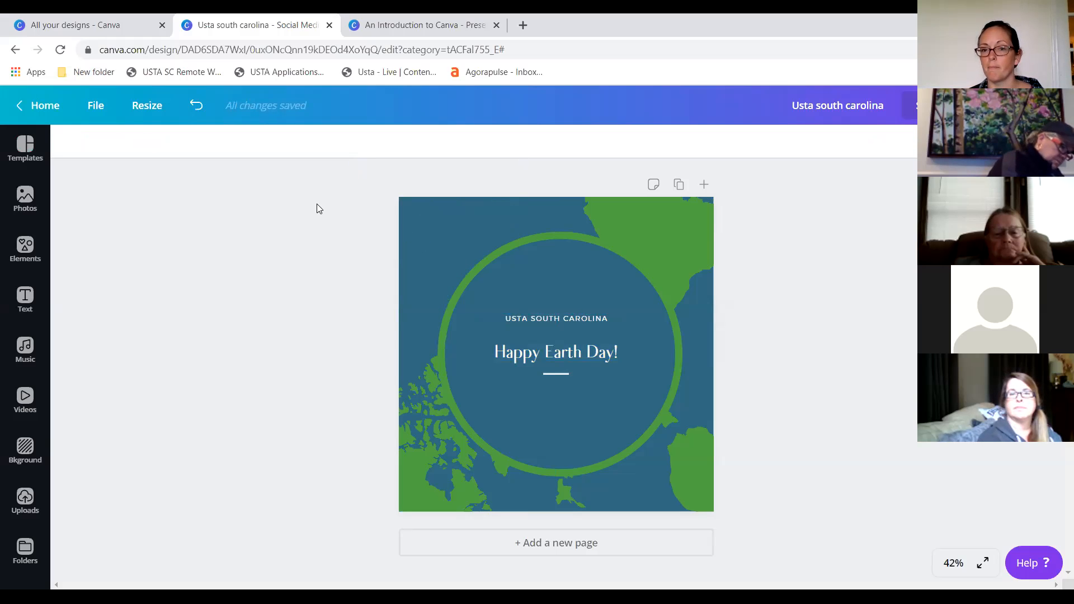
click(431, 498)
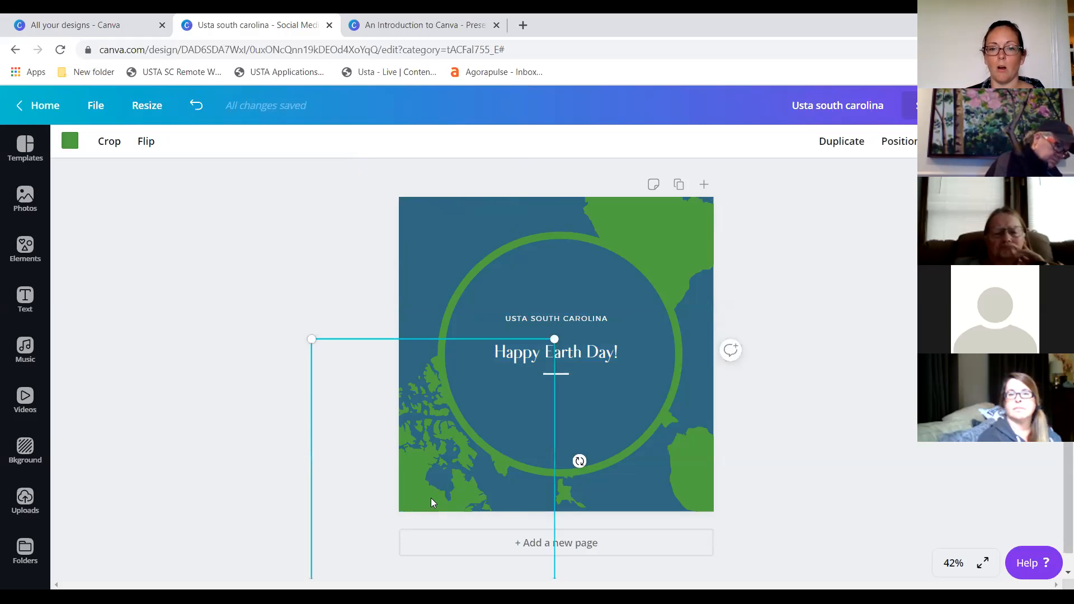
key(Delete)
click(697, 236)
key(Delete)
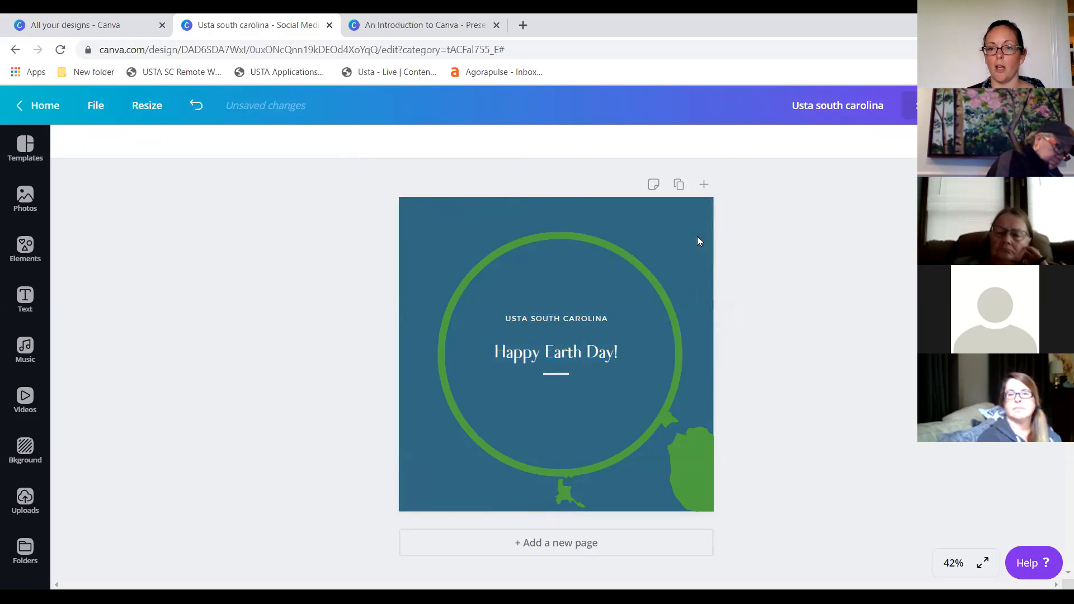
click(711, 491)
key(Delete)
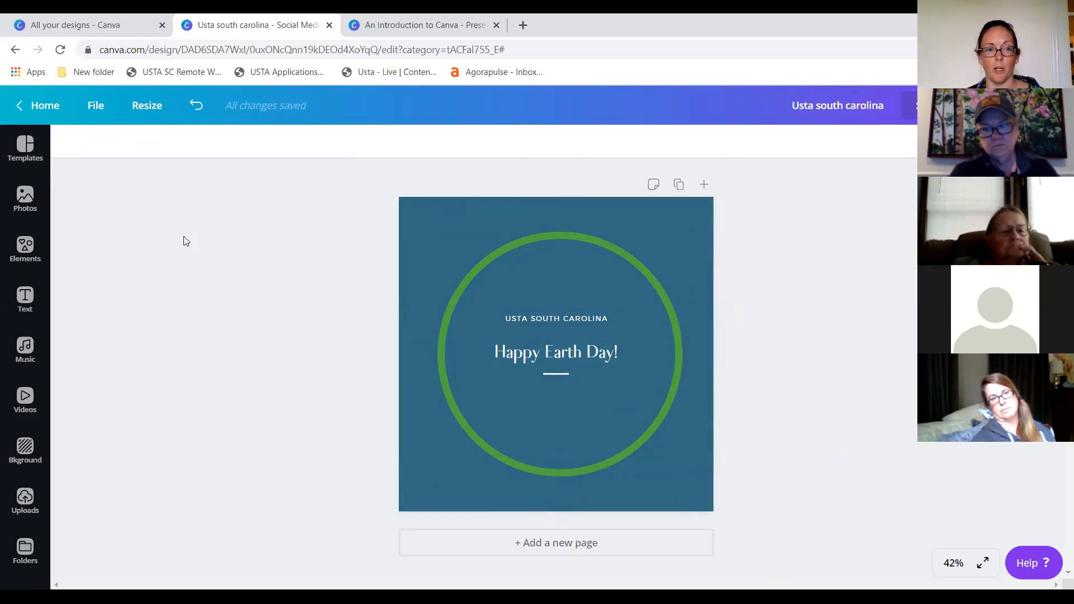
- Search the photo library for "tennis ball"
click(21, 147)
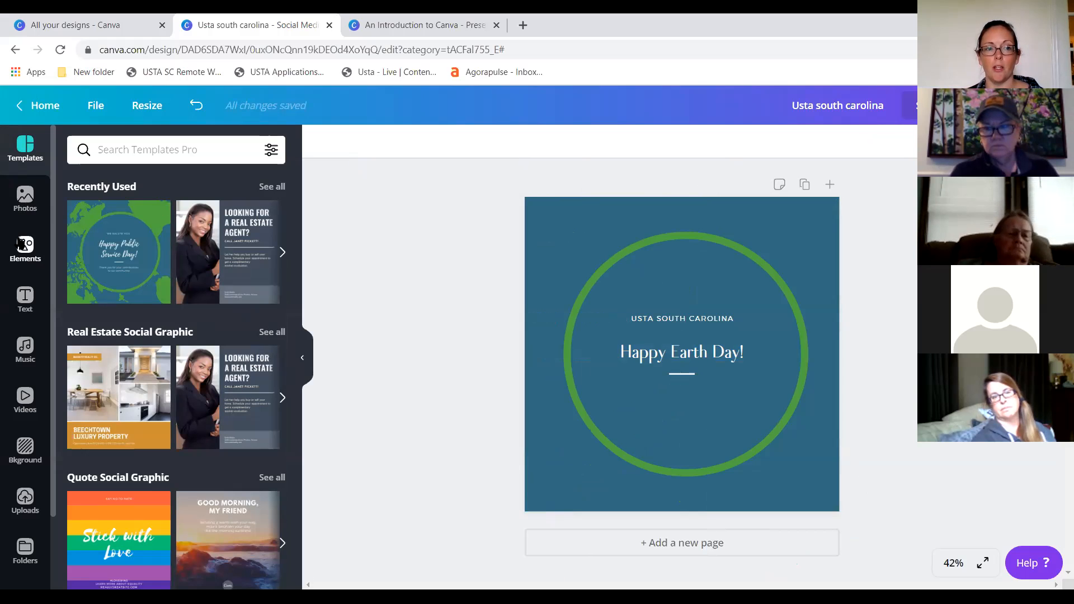
click(24, 206)
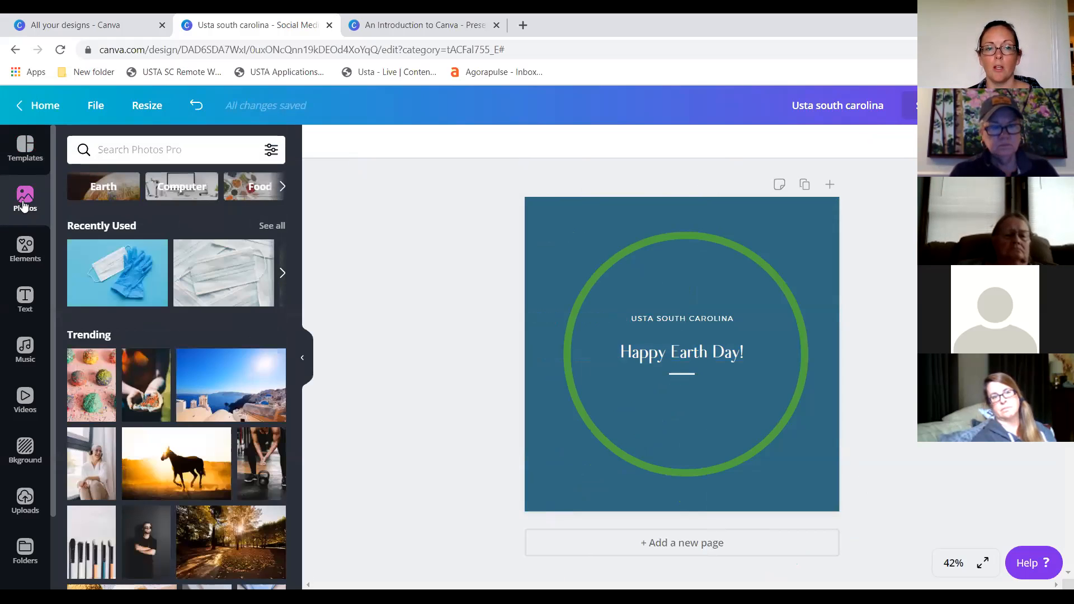
click(145, 151)
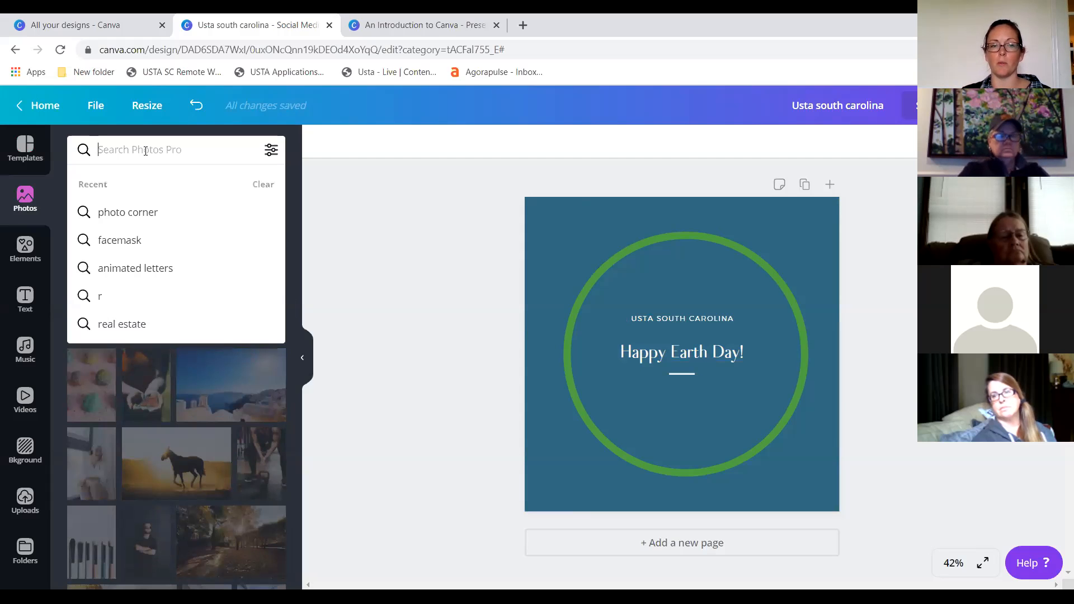
text(tennis ball)
key(Return)
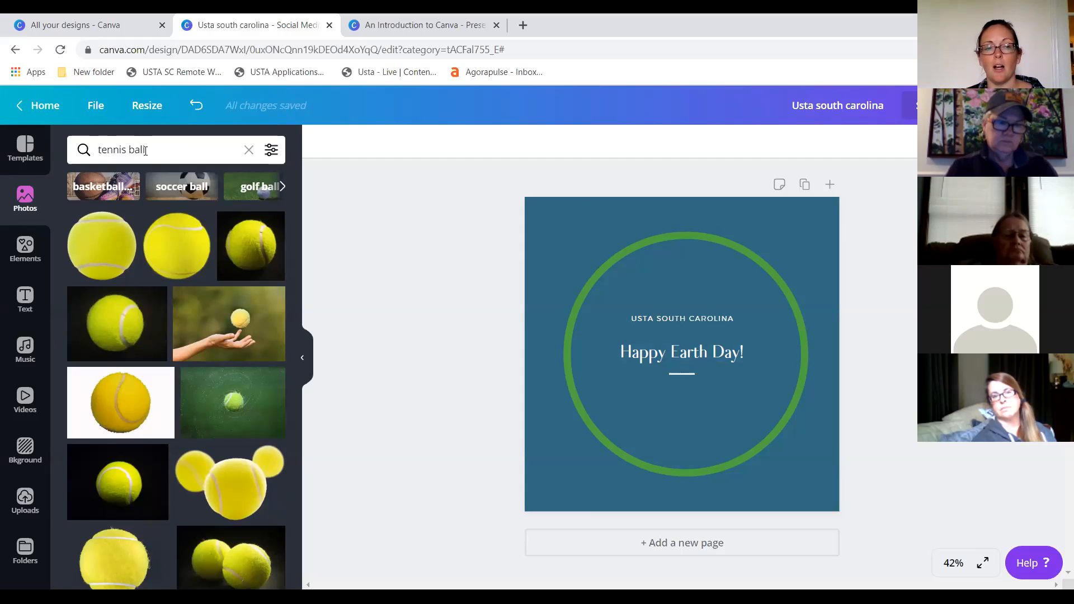
- Filter the tennis ball photos to Free and add the first photo, a single ball on black, to the page
click(272, 151)
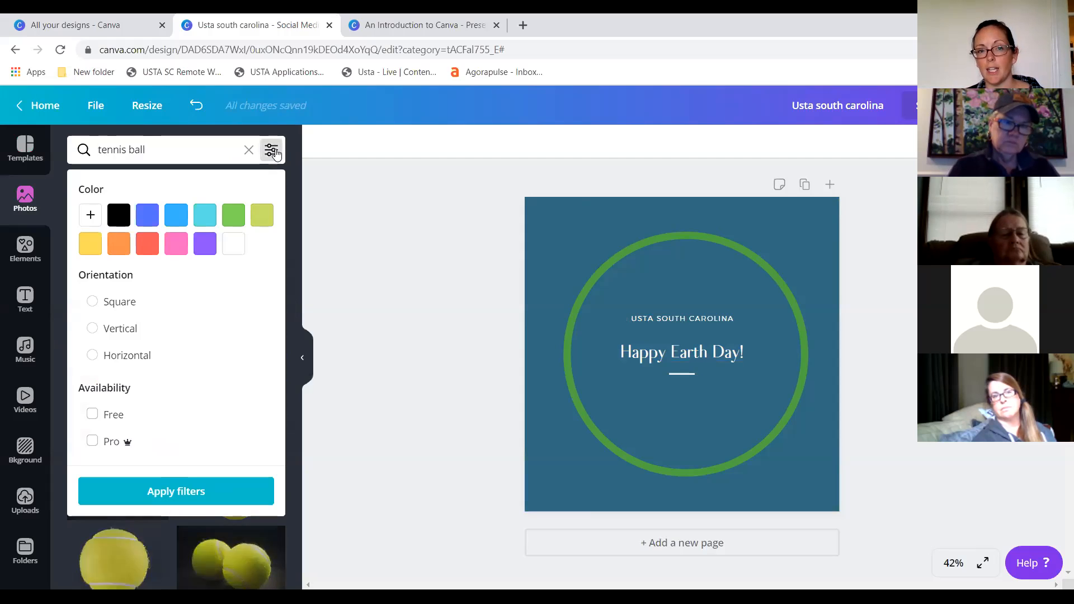
click(92, 417)
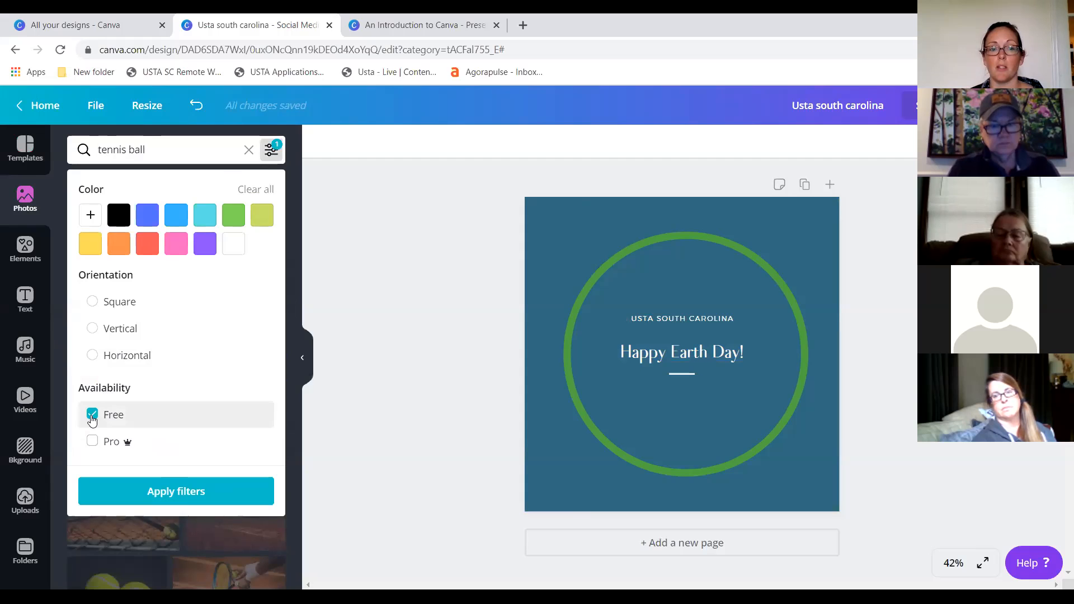
click(162, 492)
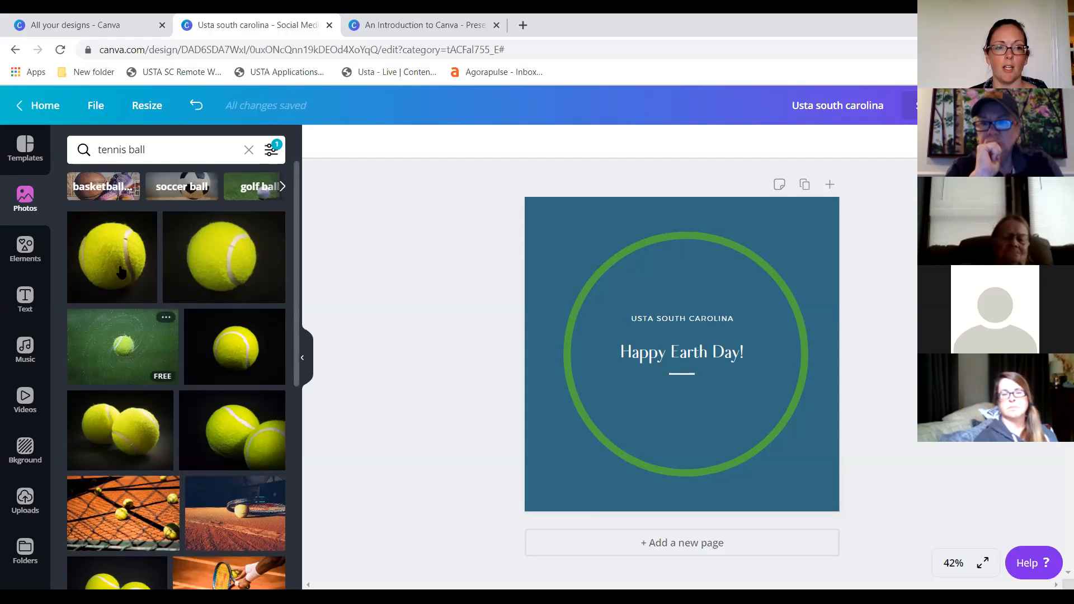
click(106, 253)
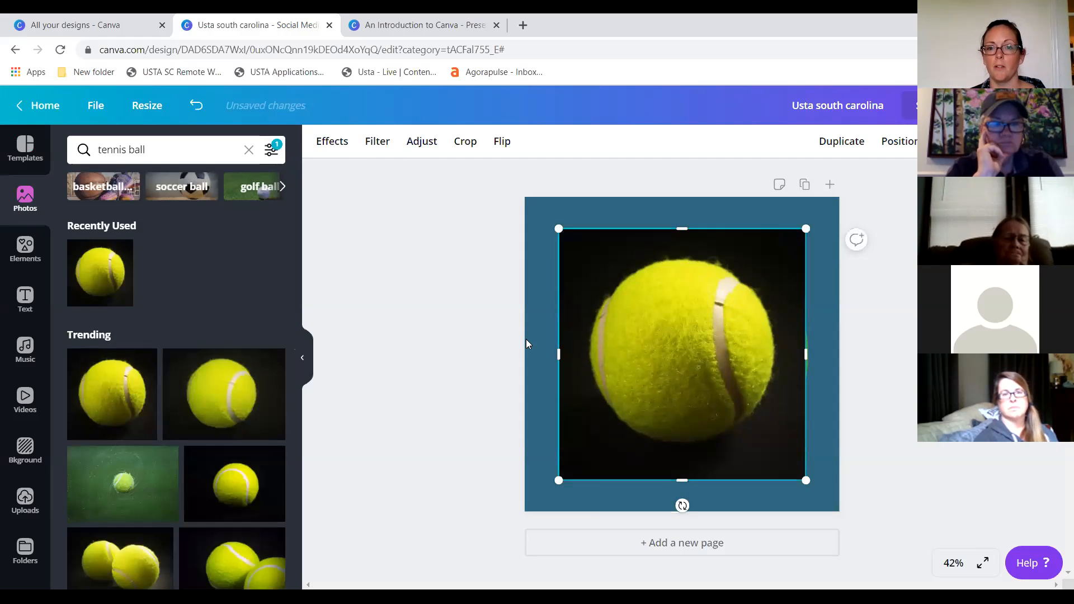
- Resize and move the tennis ball photo to fill the whole page behind the green-ringed circle and the text
drag(812, 470, 671, 360)
drag(632, 278, 596, 242)
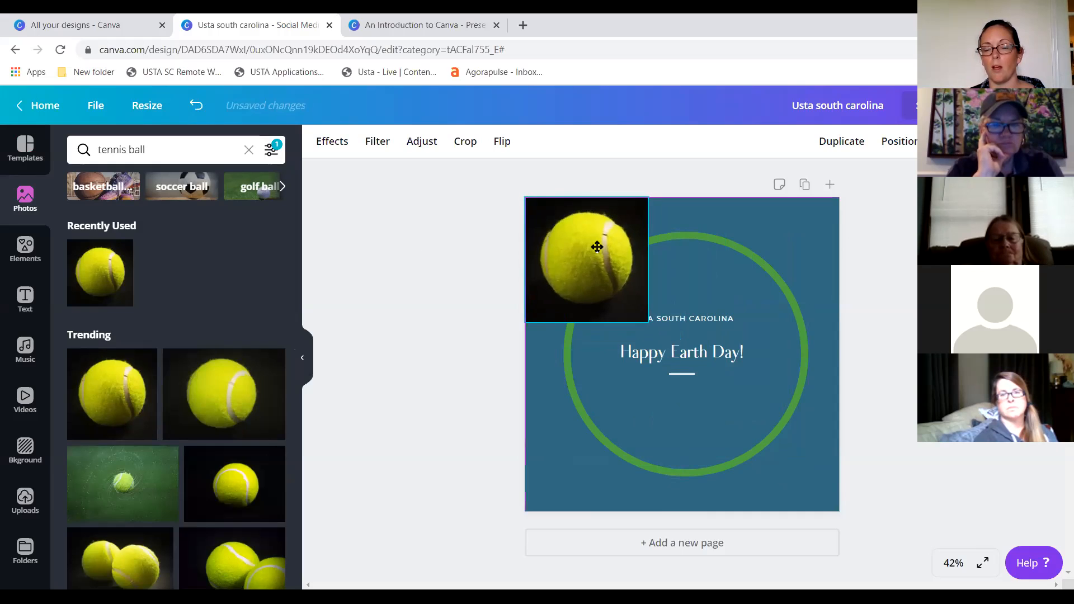
drag(647, 323, 858, 507)
click(491, 362)
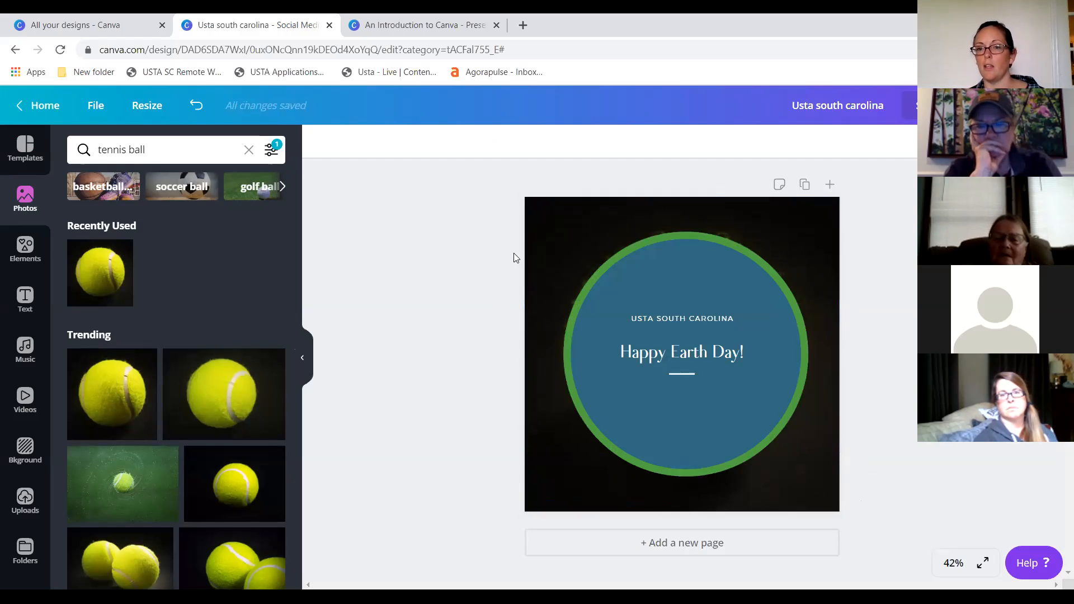
click(667, 261)
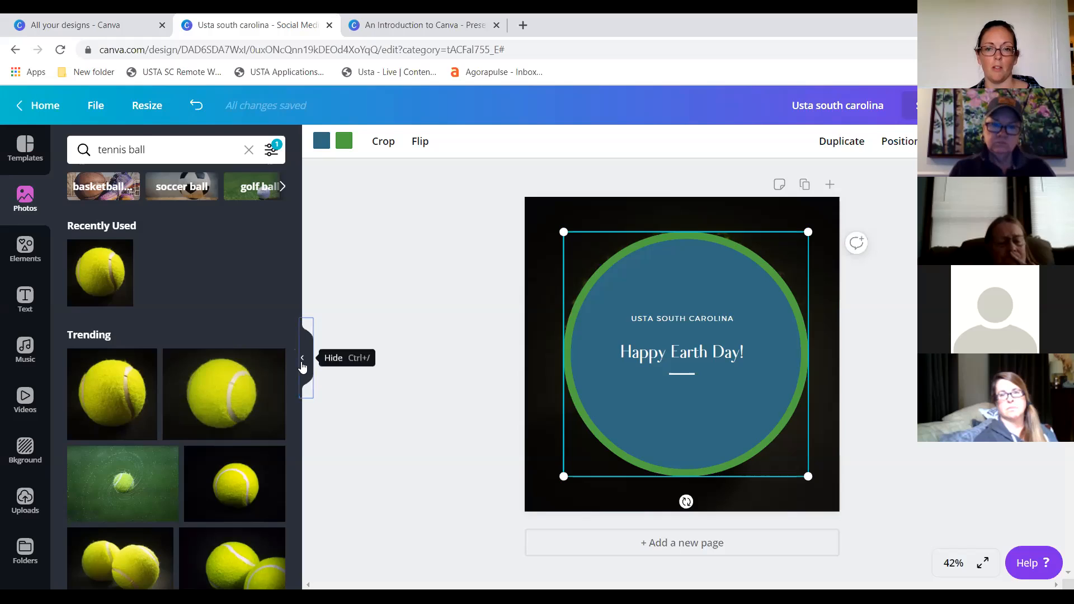
click(302, 358)
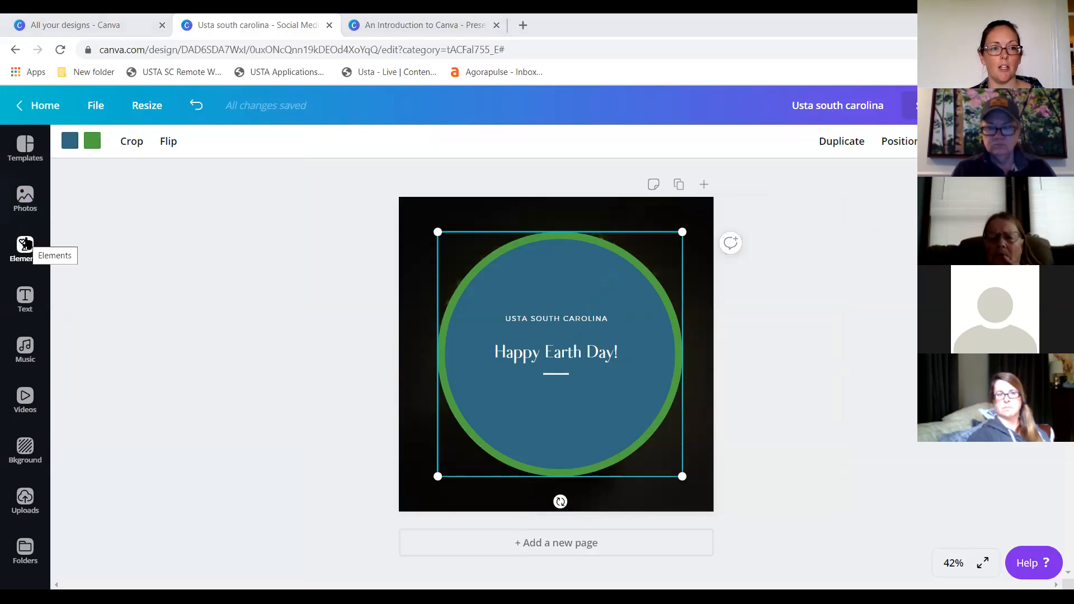
- Search the elements library for "line"
click(25, 245)
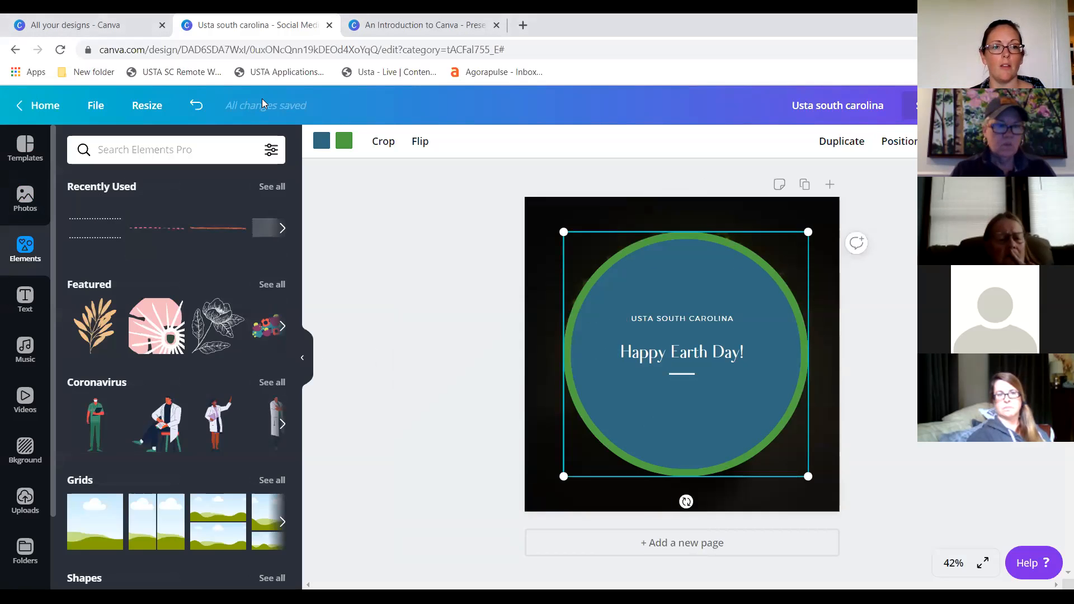
click(142, 148)
text(line)
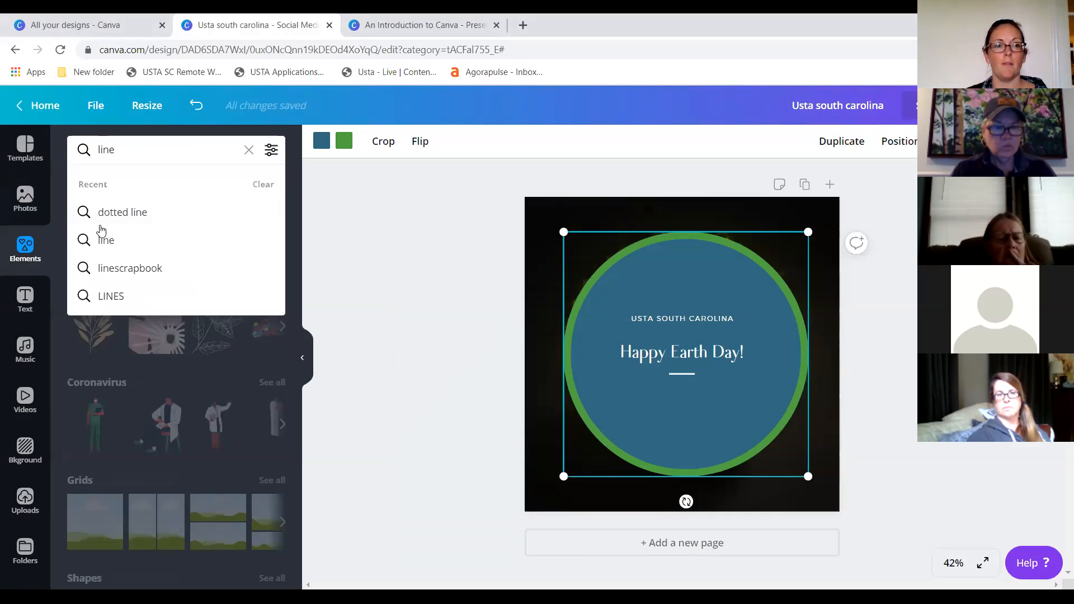
click(100, 253)
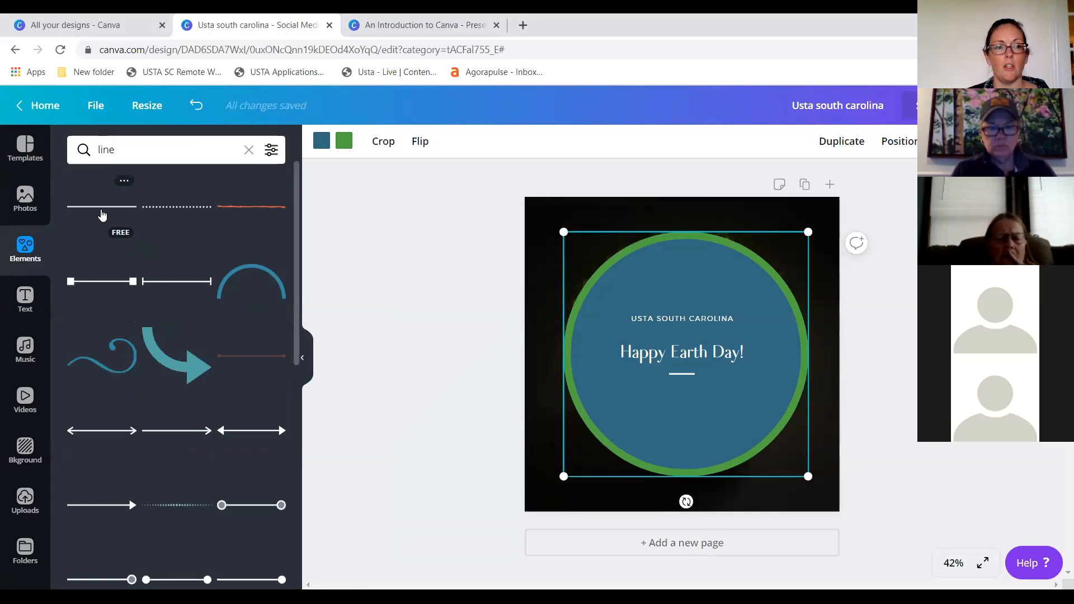
- Add the plain free line to the page and place it just above the green-ringed circle
click(100, 210)
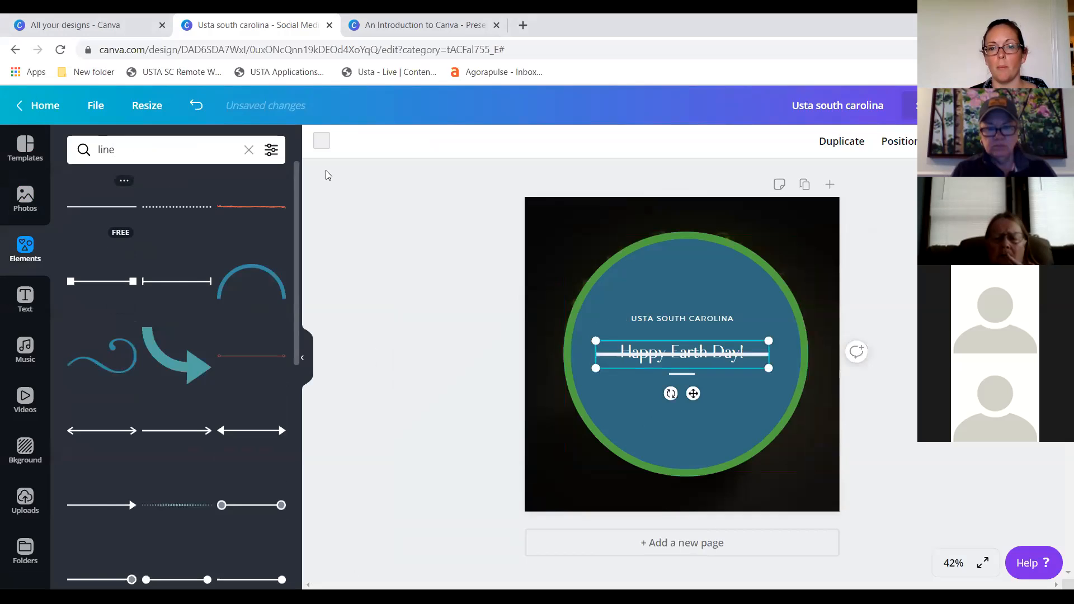
click(682, 361)
drag(682, 353, 663, 229)
click(896, 350)
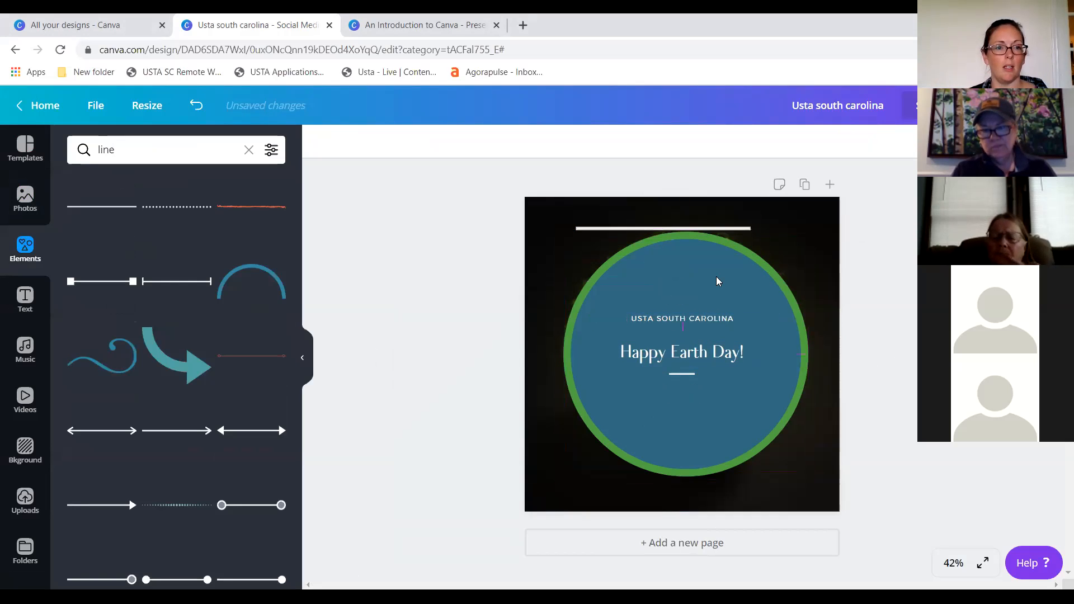
- Search the elements library for "circle"
click(114, 149)
text(circle)
key(Return)
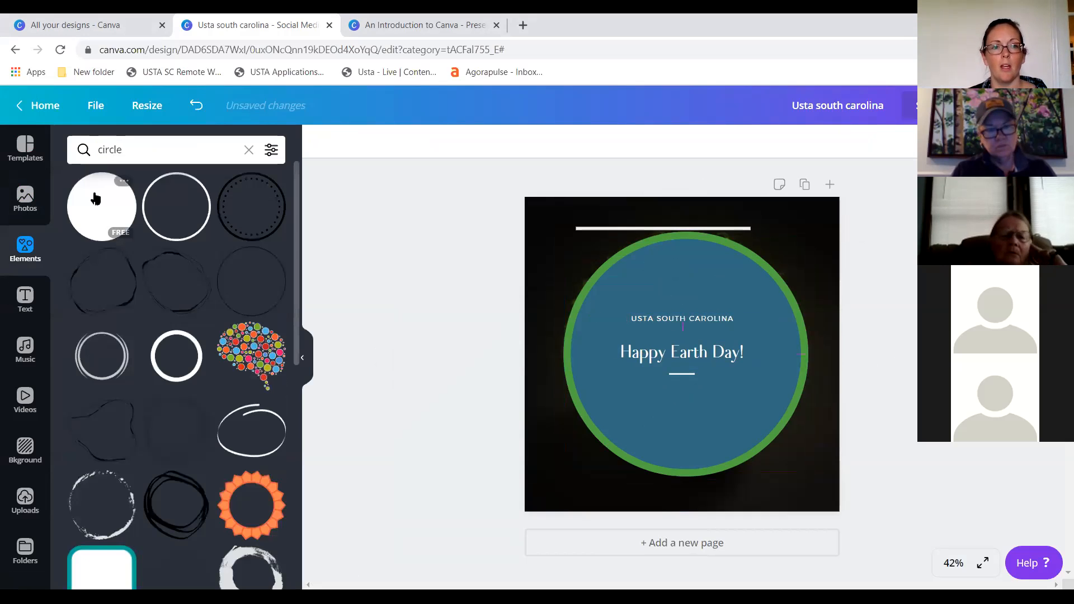
- Add a solid white circle and a white circle outline, placing the outline at the page's upper right and the solid one at its lower left
click(95, 201)
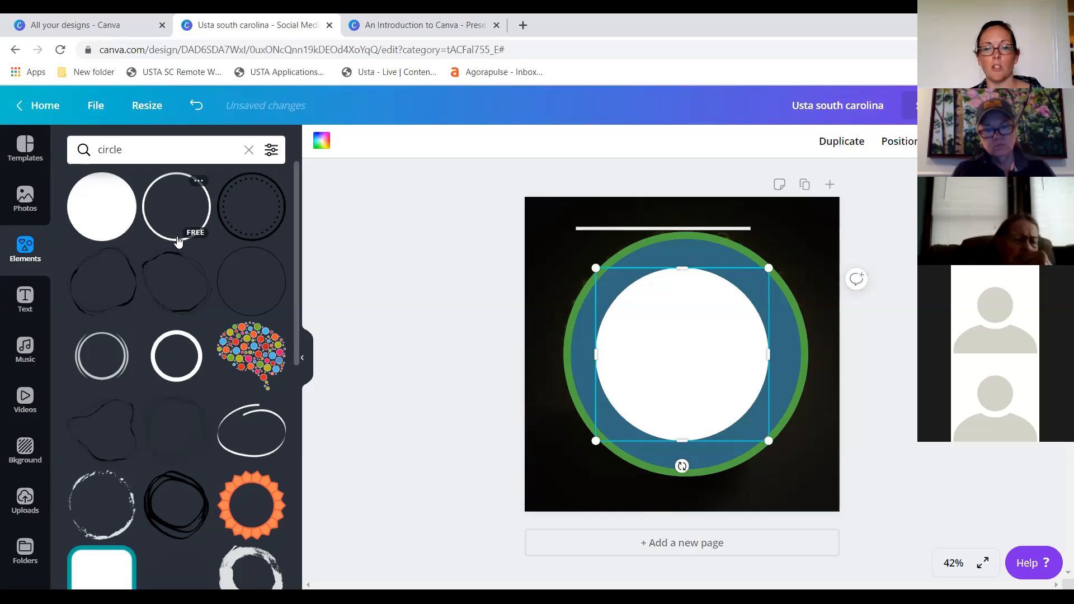
click(178, 241)
drag(732, 354, 793, 292)
click(628, 361)
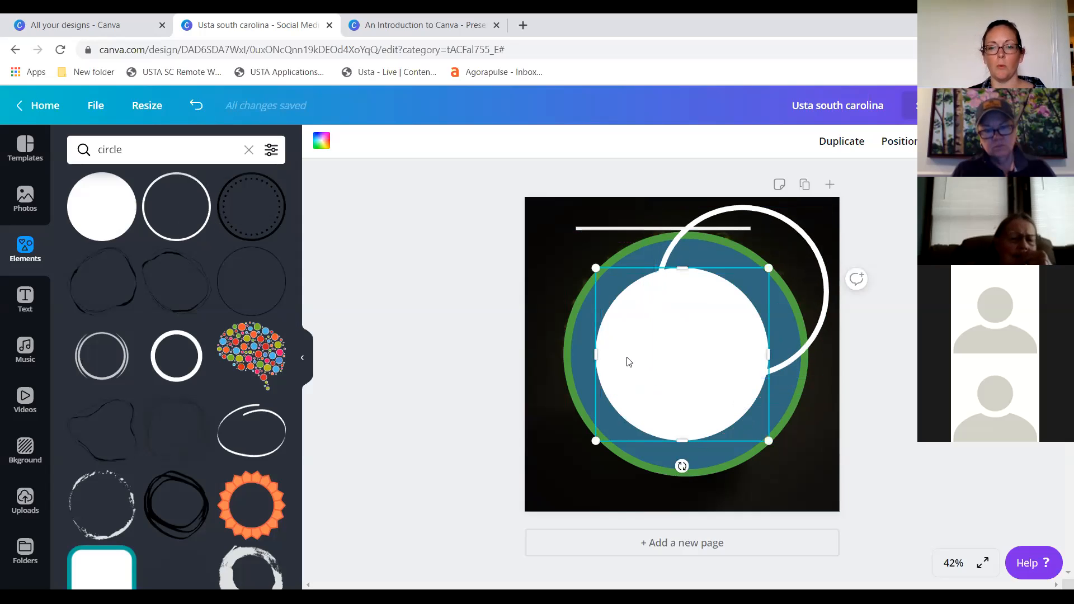
drag(628, 361, 568, 391)
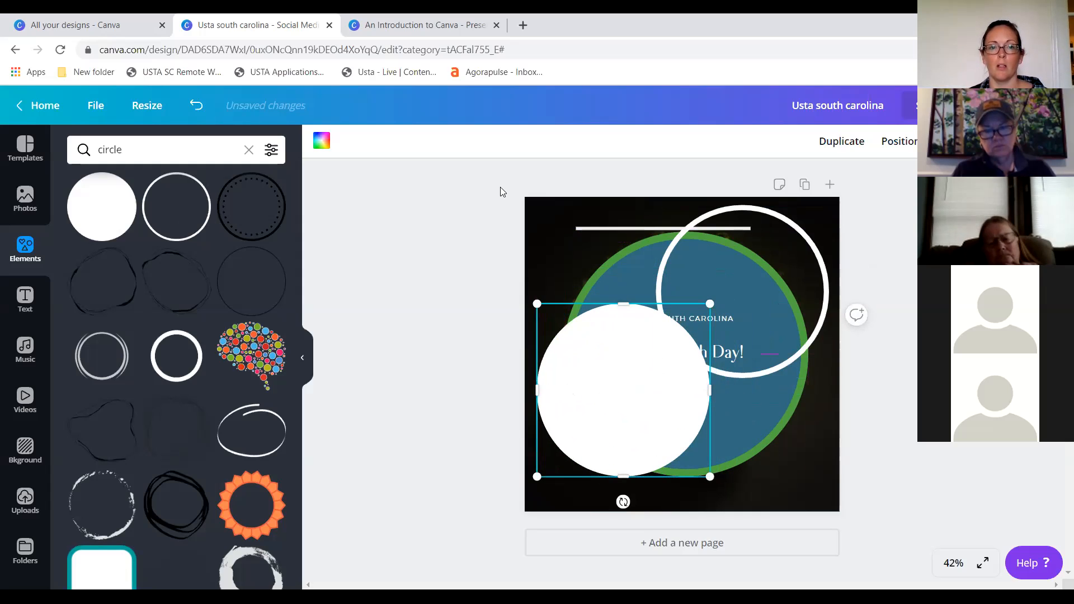
- Recolor the solid white circle with the light blue brand color
click(326, 147)
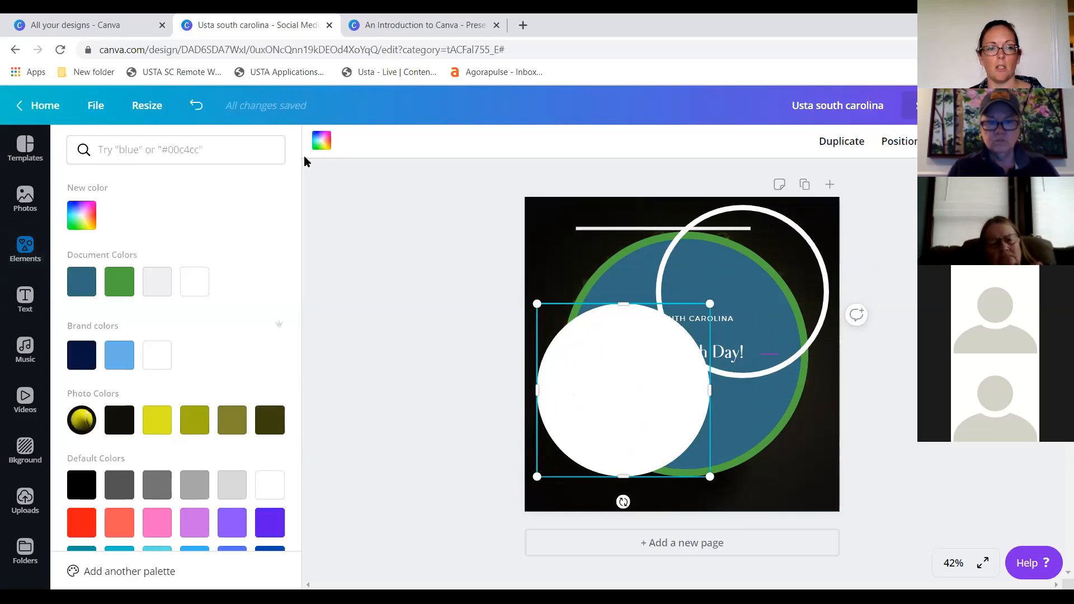
click(120, 358)
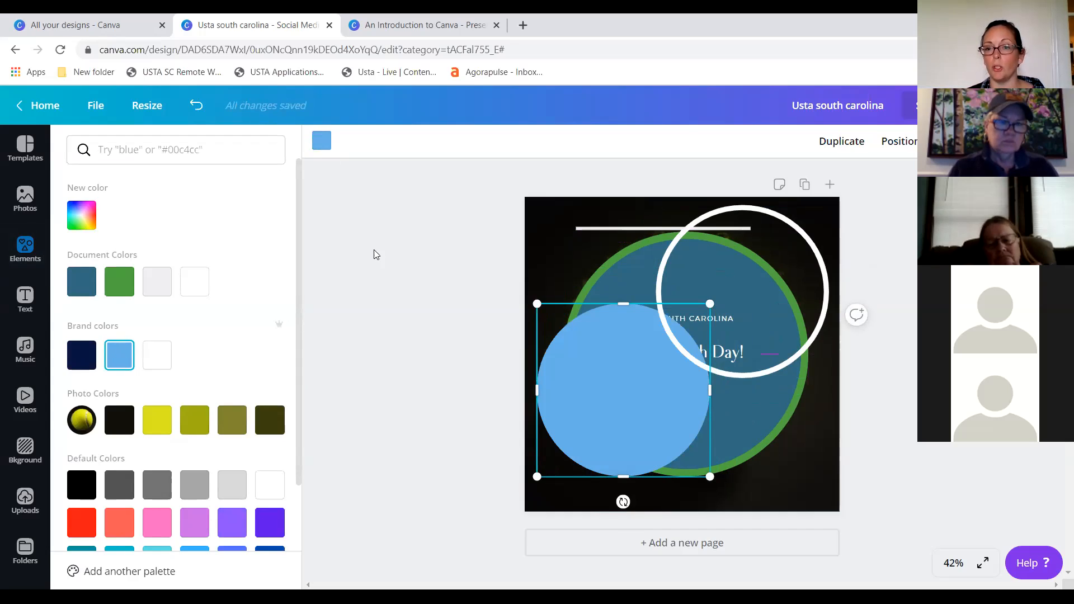
click(395, 314)
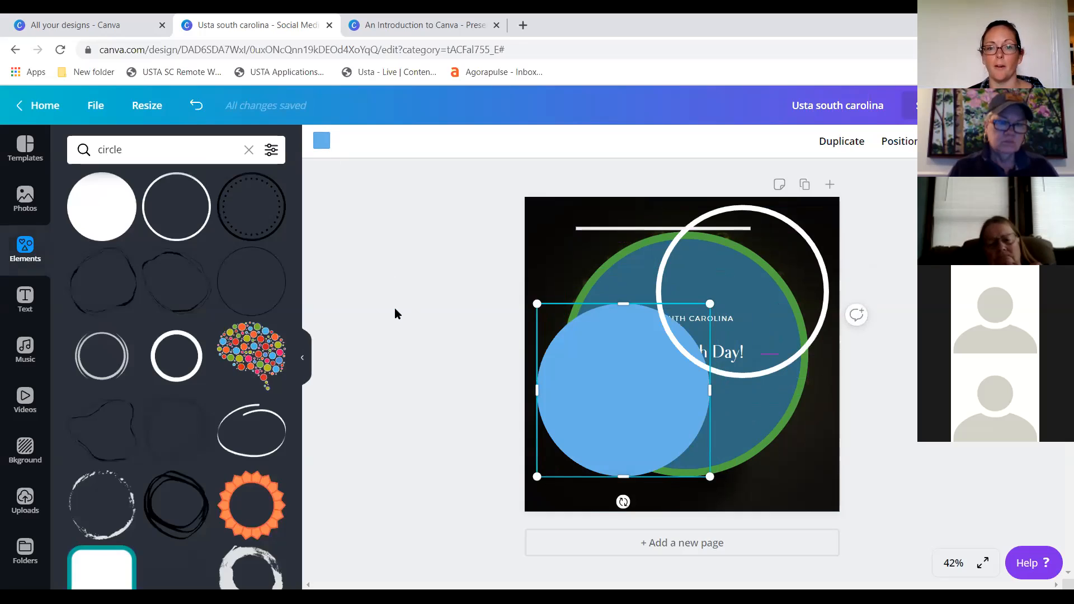
click(307, 359)
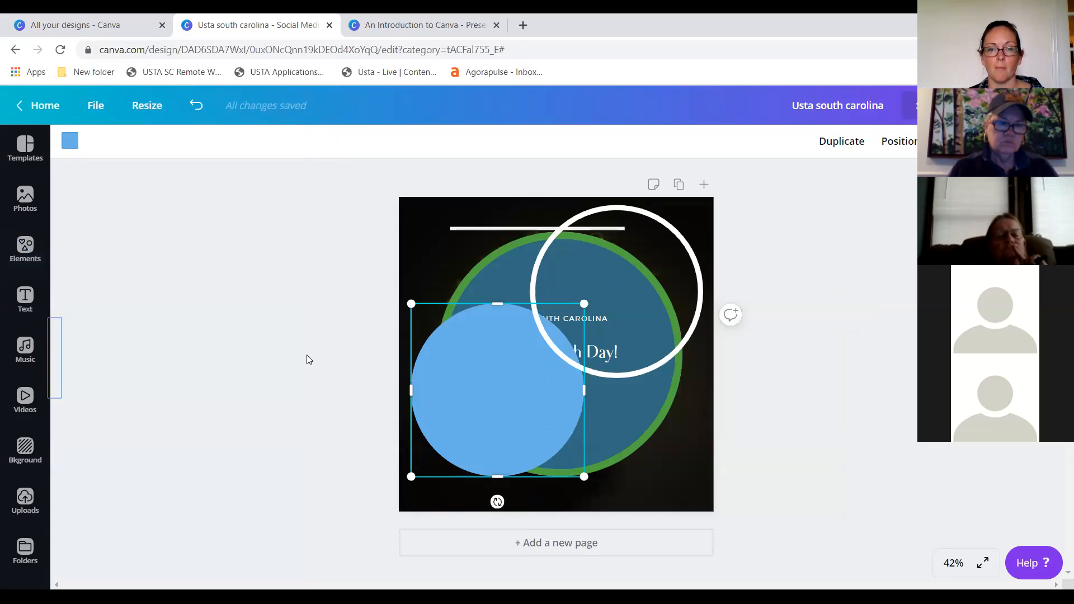
click(274, 328)
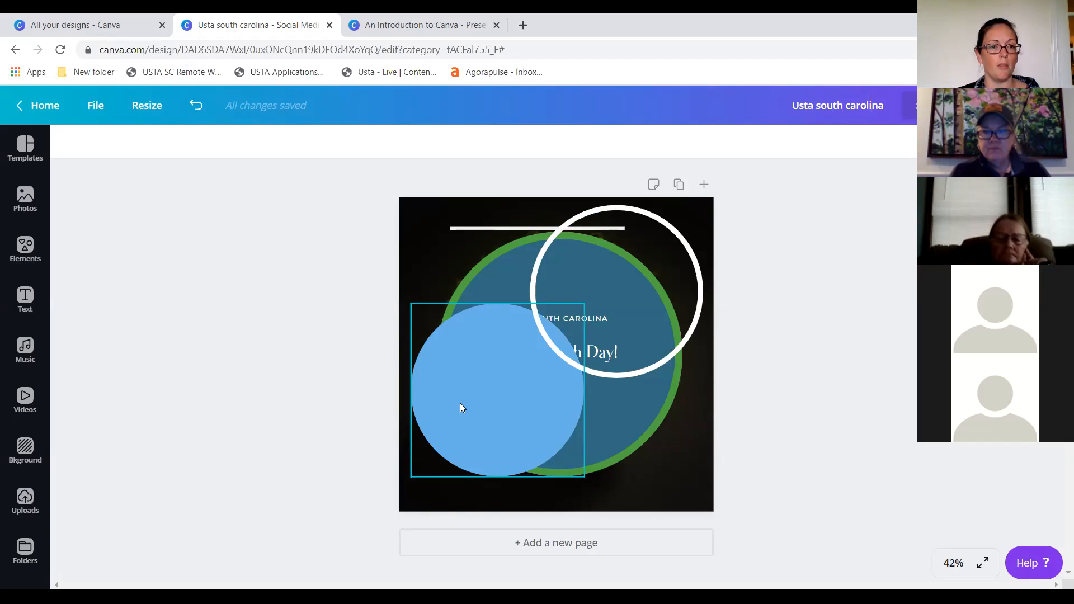
- Make the light blue circle semi-transparent so the text shows through, and shift it slightly downward
click(469, 386)
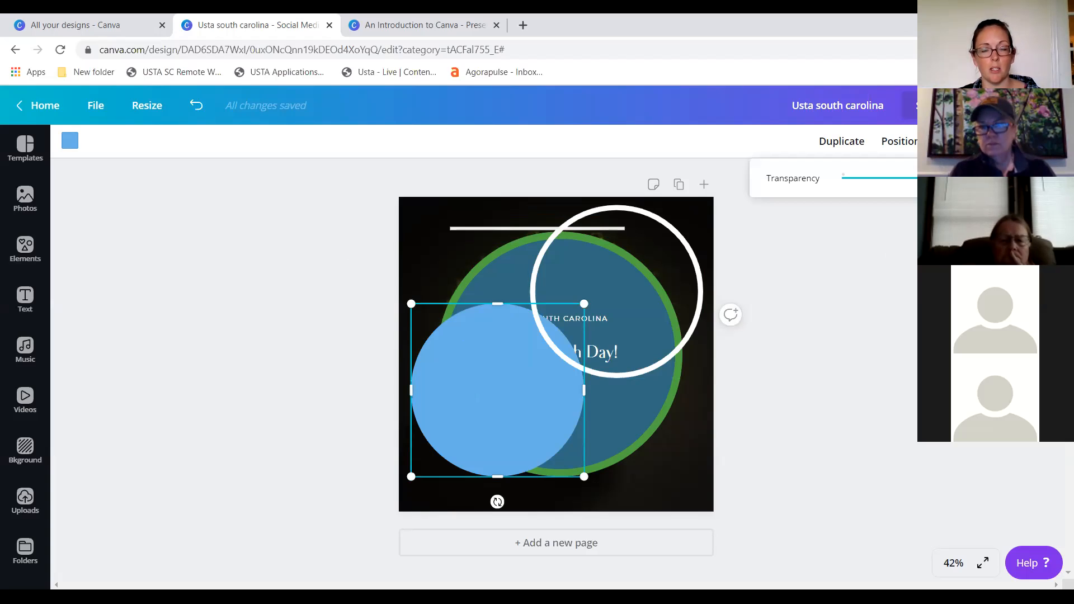
drag(931, 178, 891, 180)
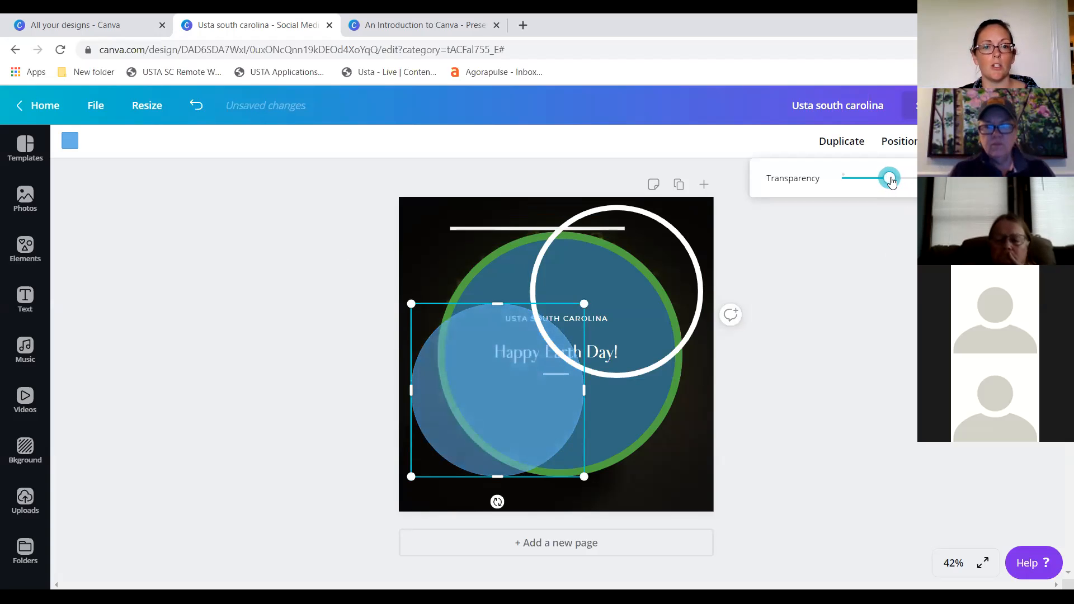
click(746, 385)
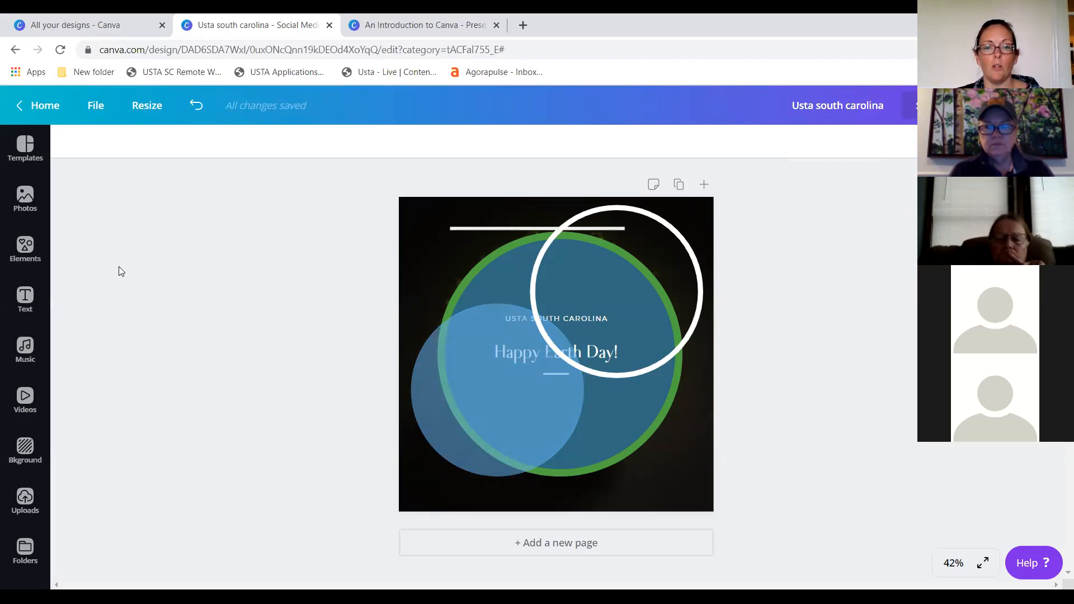
drag(447, 409, 451, 419)
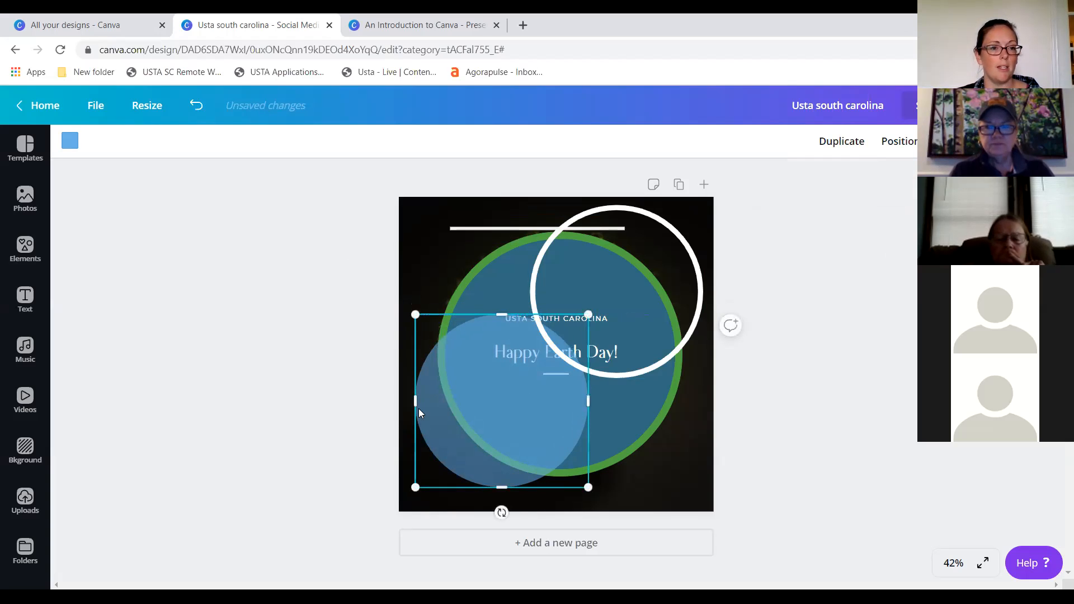
click(98, 284)
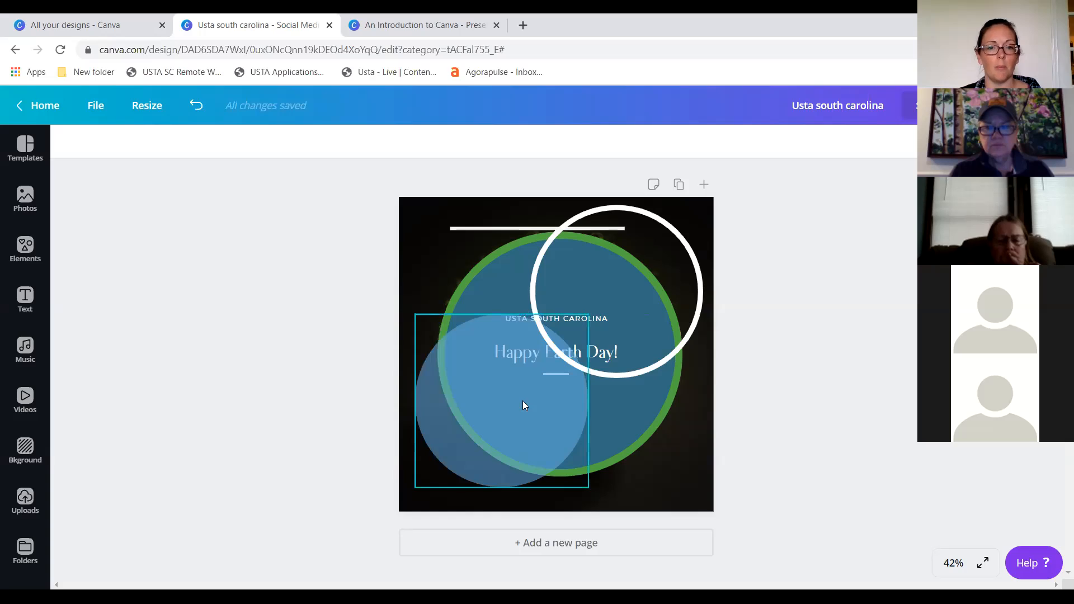
- Add a heading text box and move it below the white line at the page's upper left
click(25, 300)
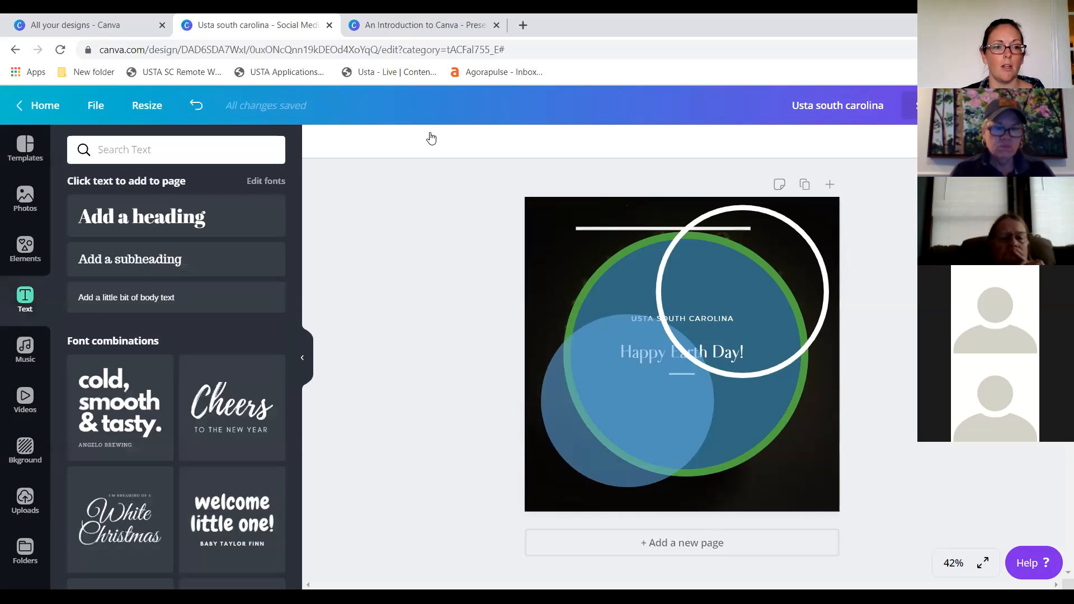
click(135, 218)
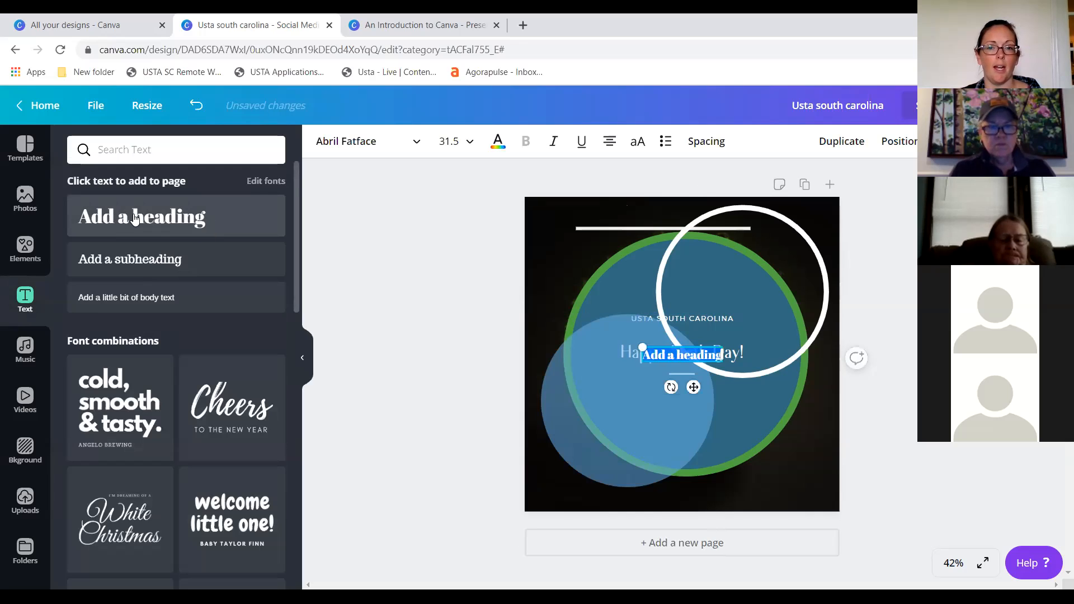
click(793, 377)
drag(691, 357, 614, 251)
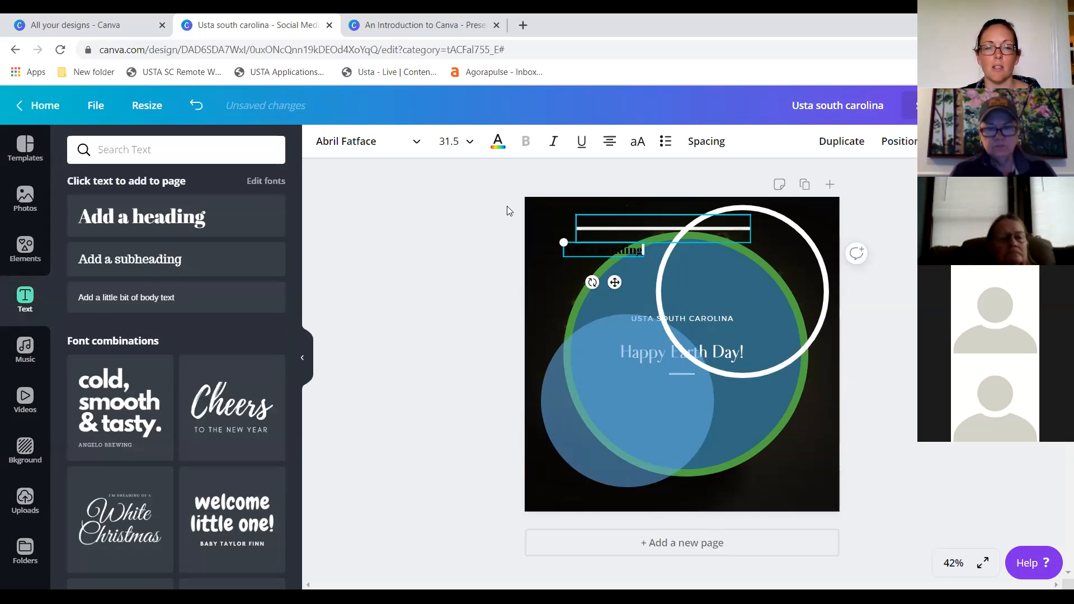
- Set the new heading's font to Evolve Sans and its size to 48
click(614, 248)
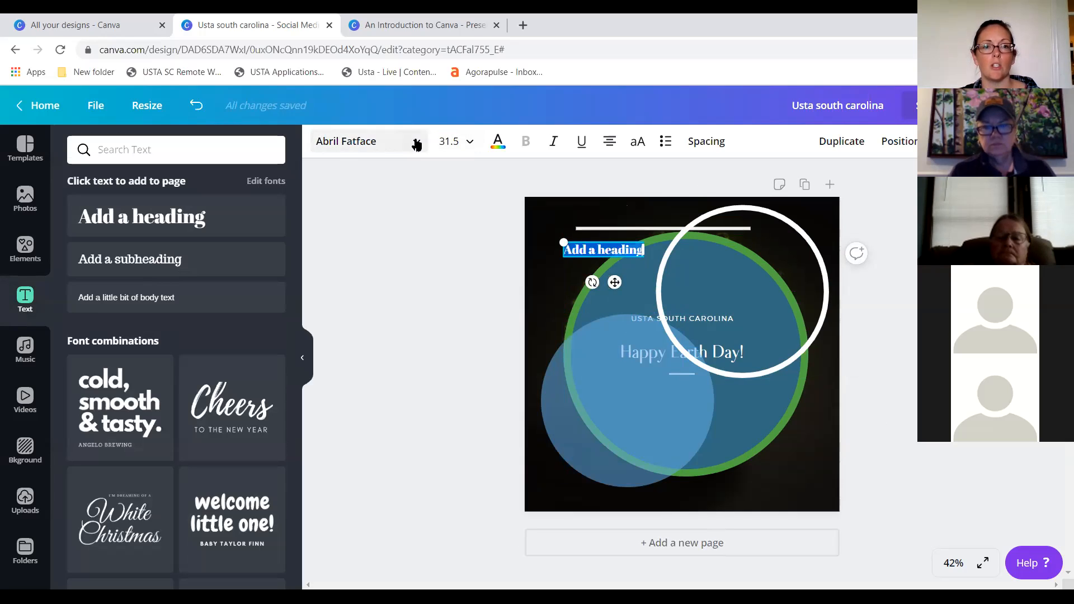
click(415, 143)
click(161, 219)
click(469, 141)
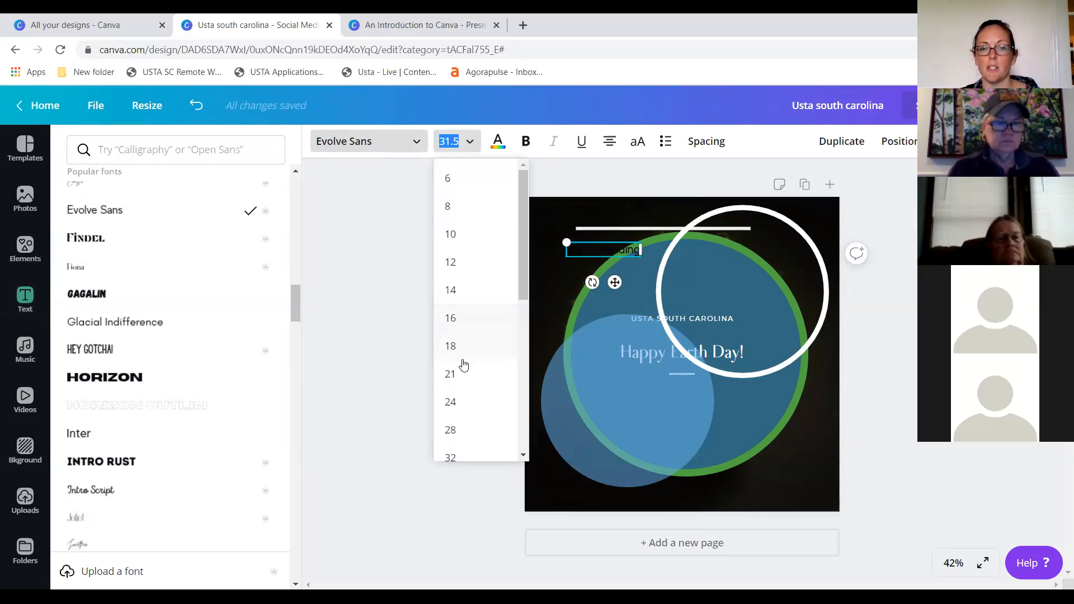
scroll(455, 399, down, 3)
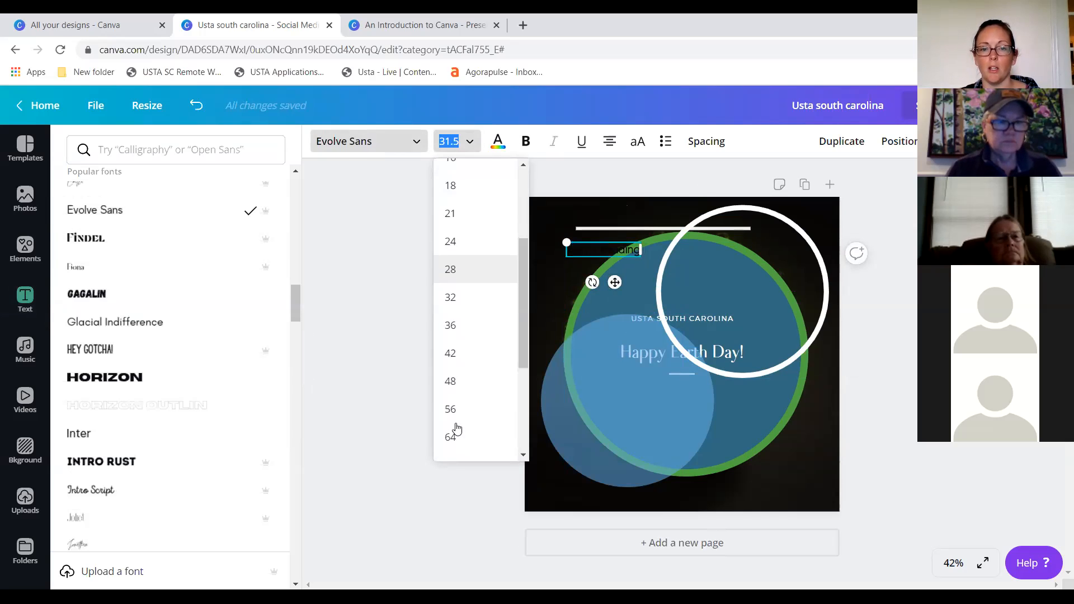
click(460, 394)
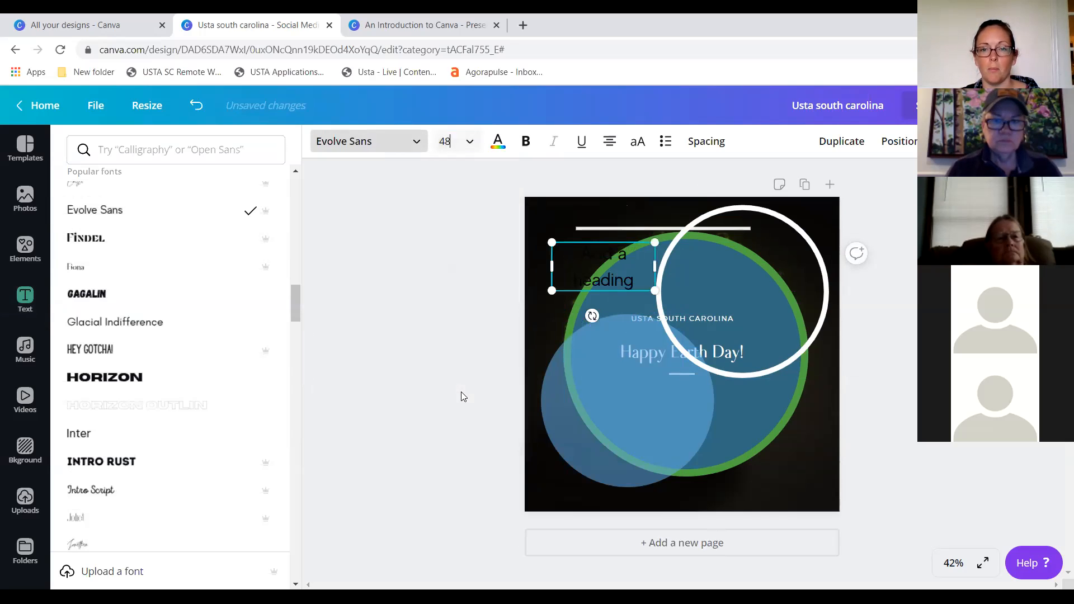
- Color the new heading light purple from the default colors and make it bold
click(497, 144)
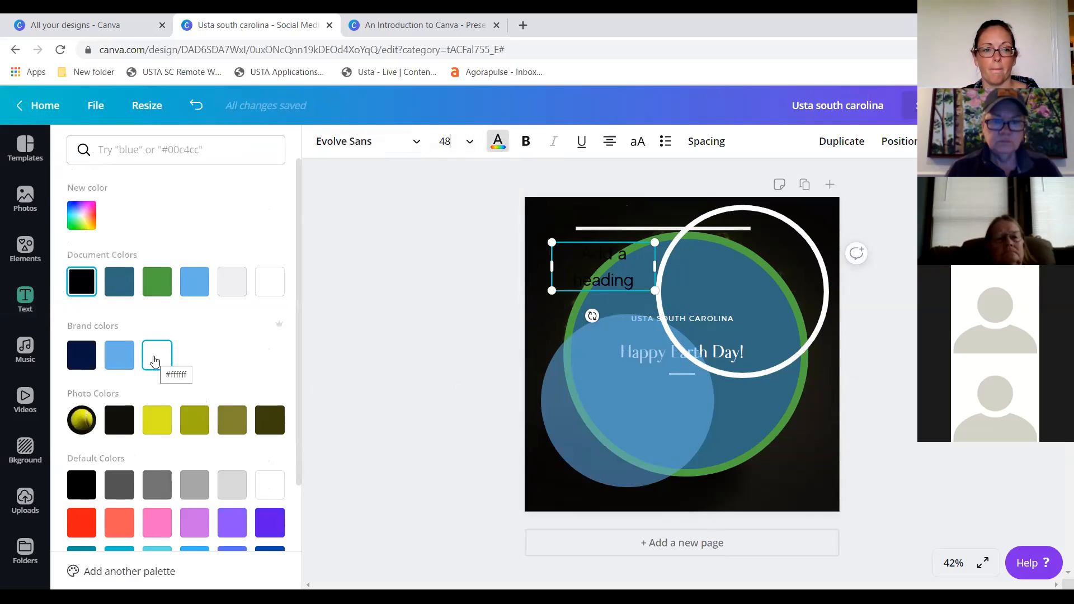
click(195, 522)
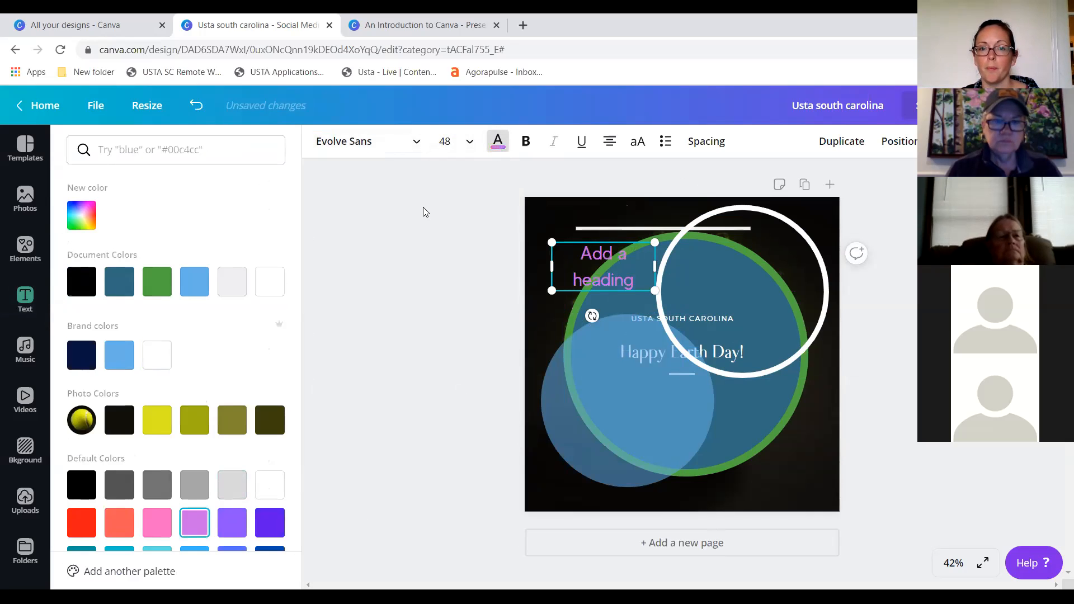
click(525, 142)
click(422, 321)
click(423, 321)
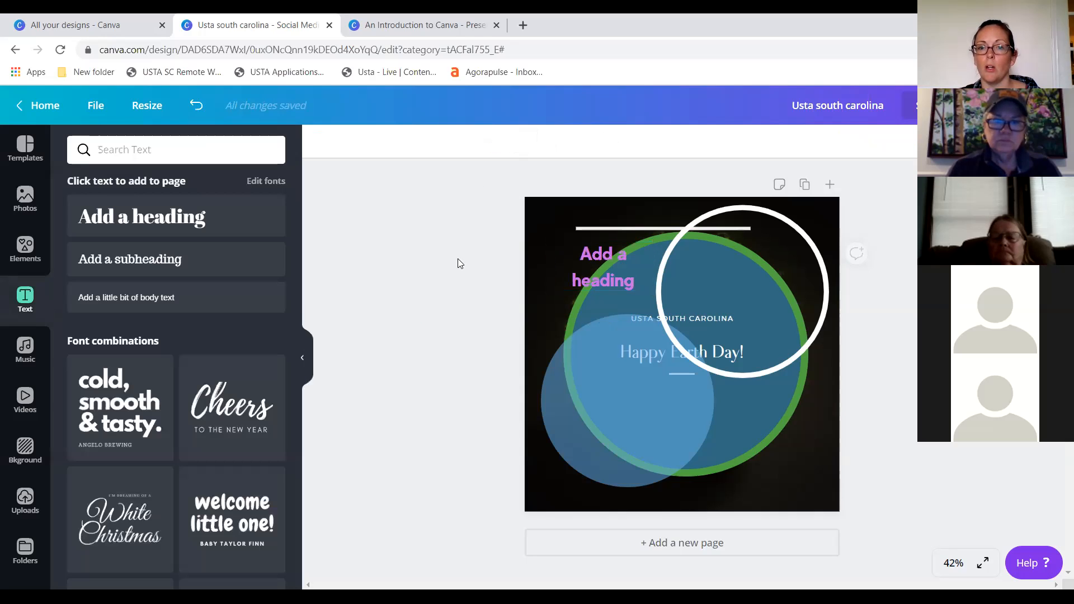
- Move the heading into the page's upper left corner and scale it down to about 274 by 129
drag(616, 268, 595, 238)
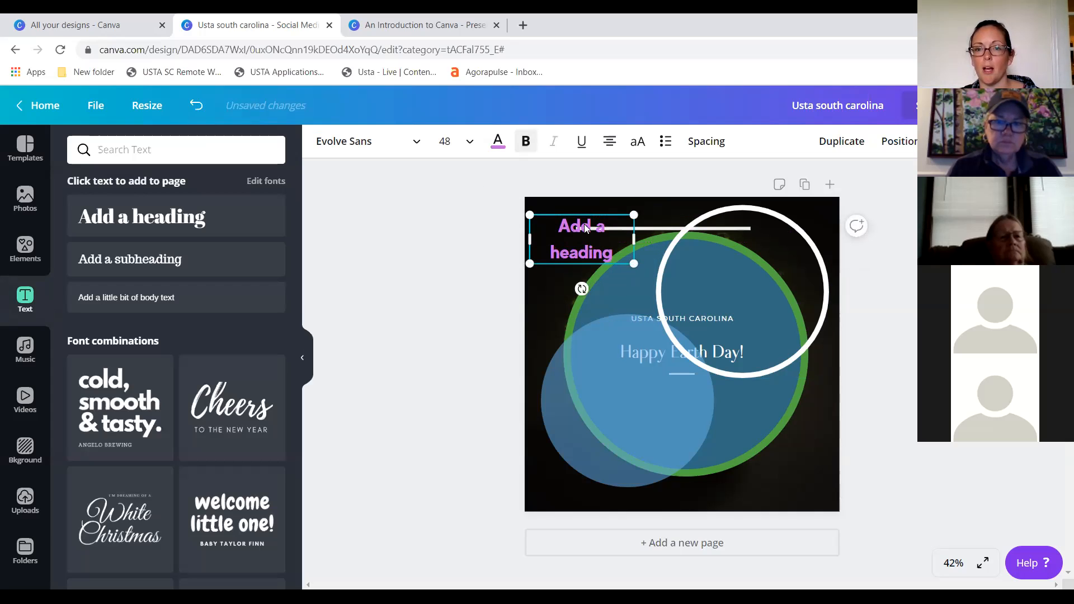
drag(633, 263, 846, 345)
drag(847, 345, 609, 252)
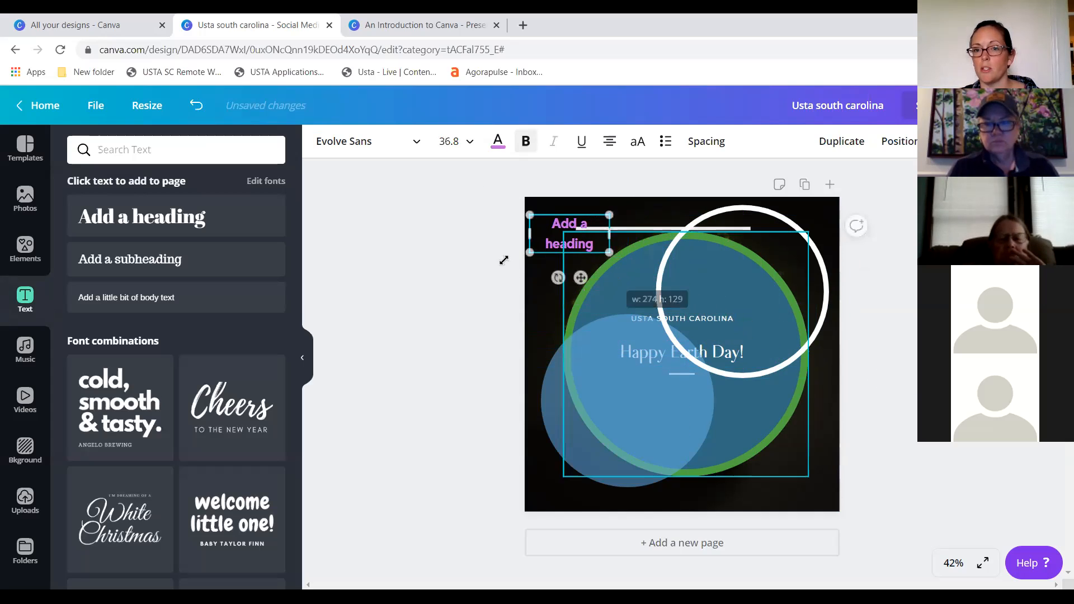
- Replace the page background with the free polygonal pink, purple and teal gradient from the Gradients backgrounds
click(462, 255)
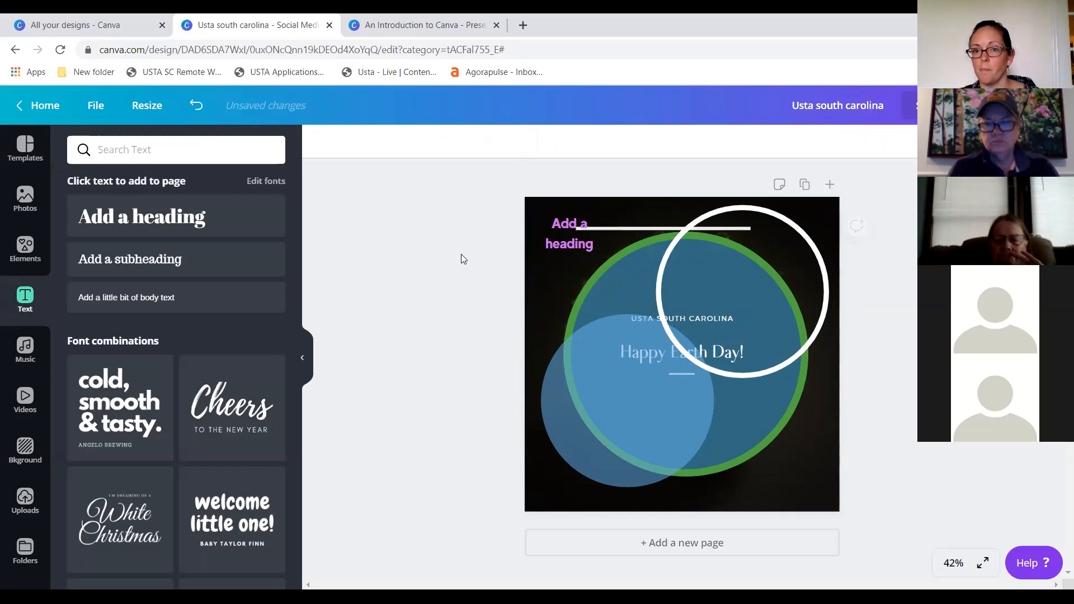
click(302, 357)
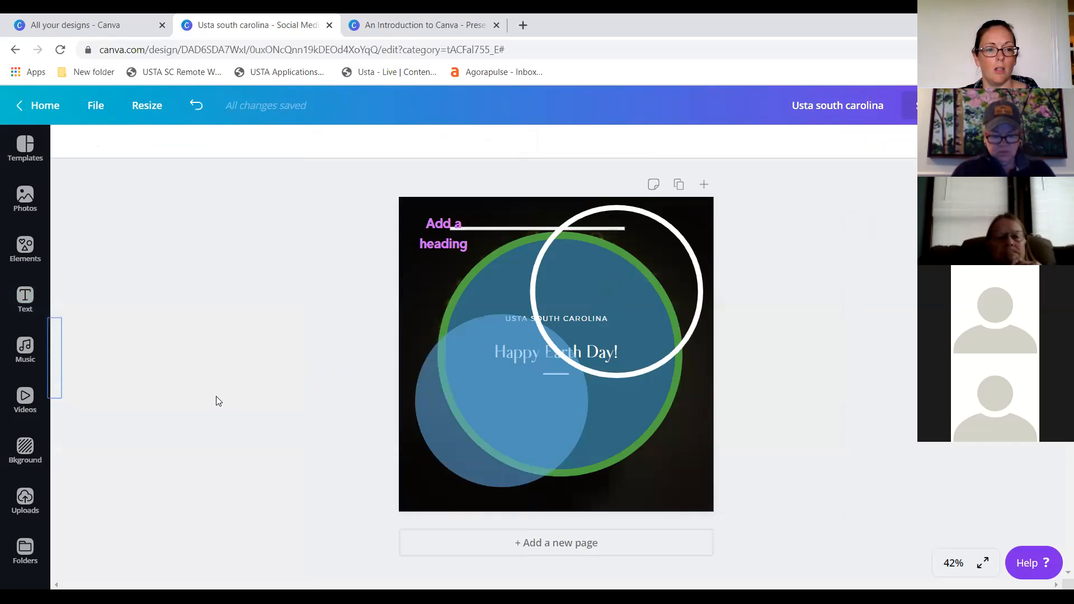
click(25, 447)
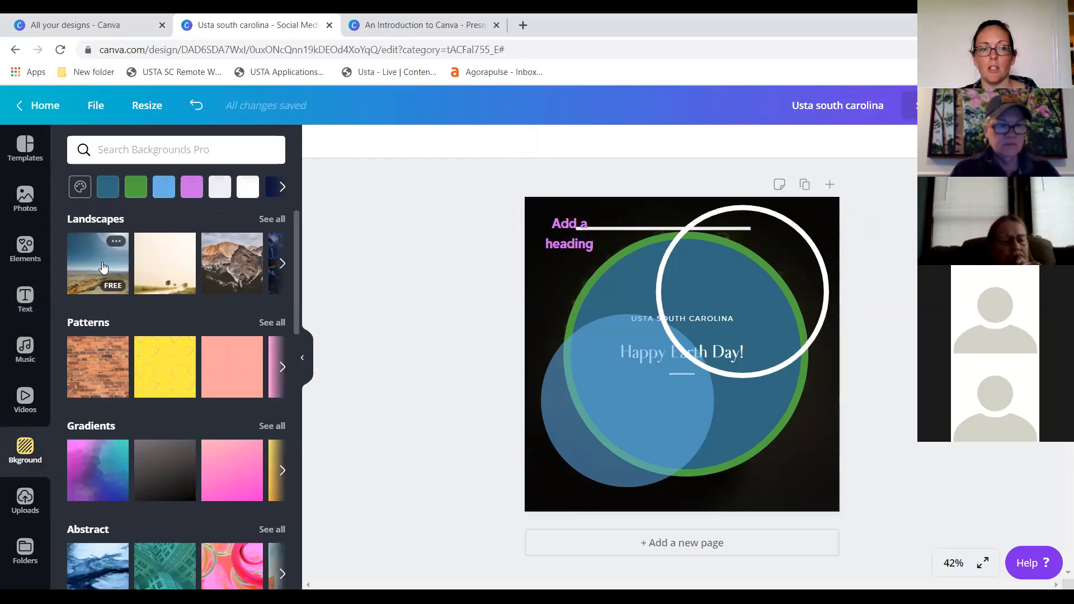
scroll(94, 264, down, 1)
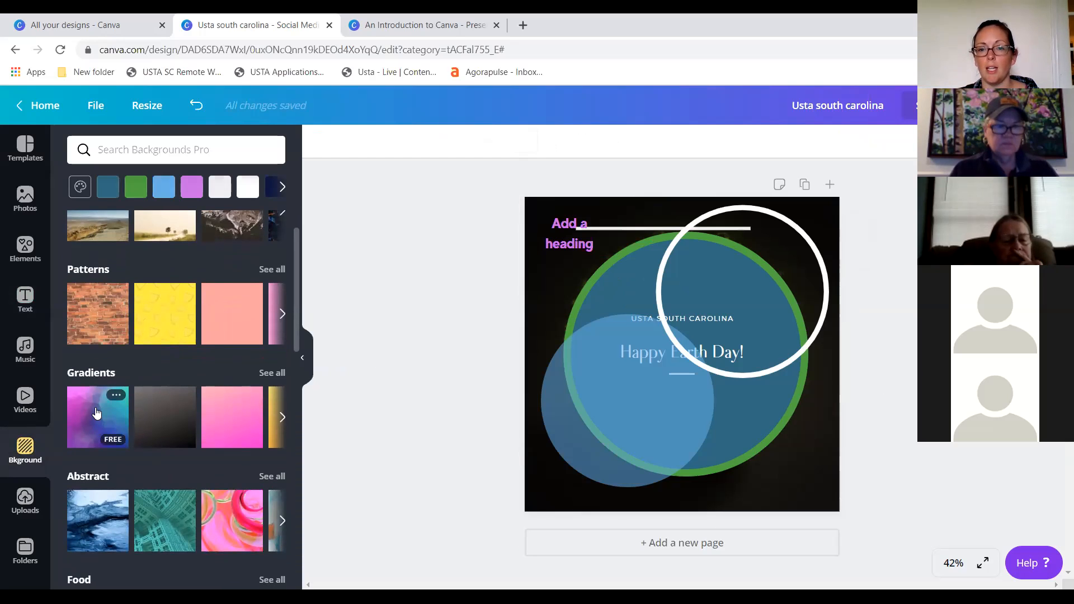
click(113, 429)
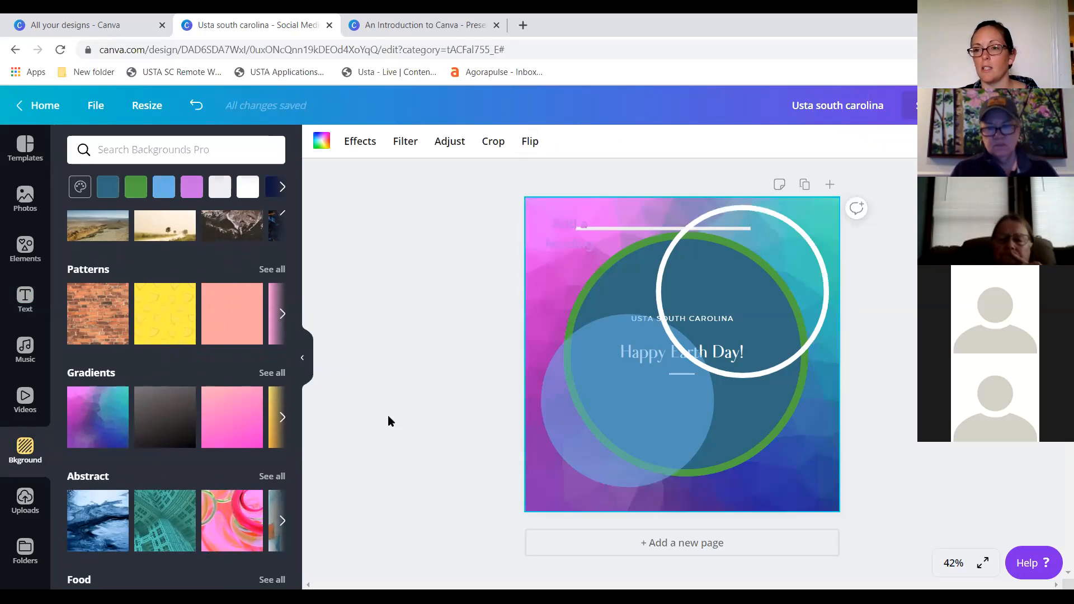
click(434, 278)
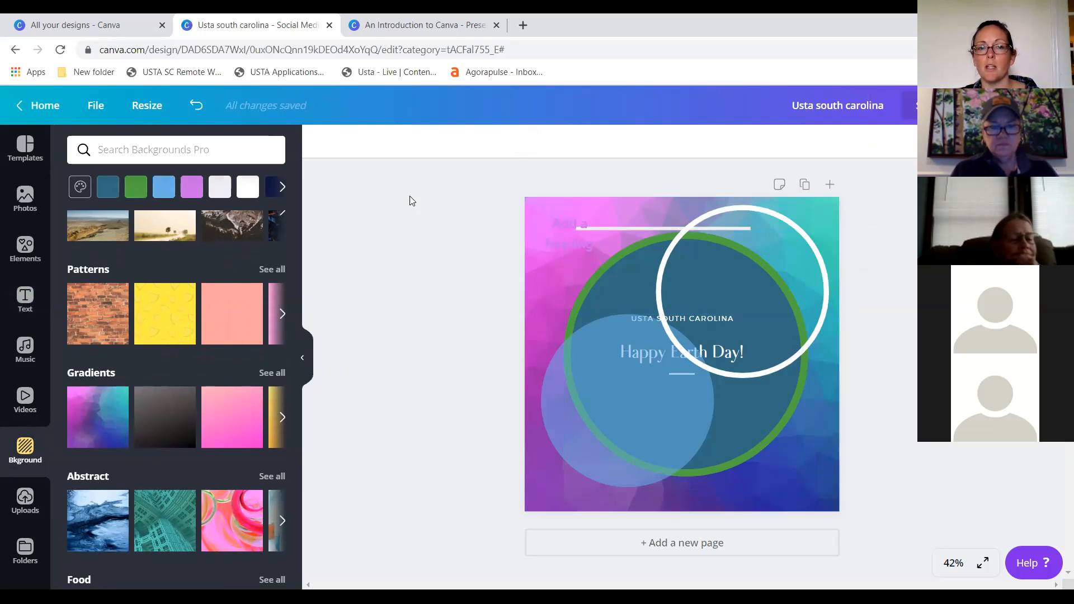
- Undo the gradient background along with the heading's resizing, repositioning, color, bold and font changes
click(192, 107)
click(192, 107)
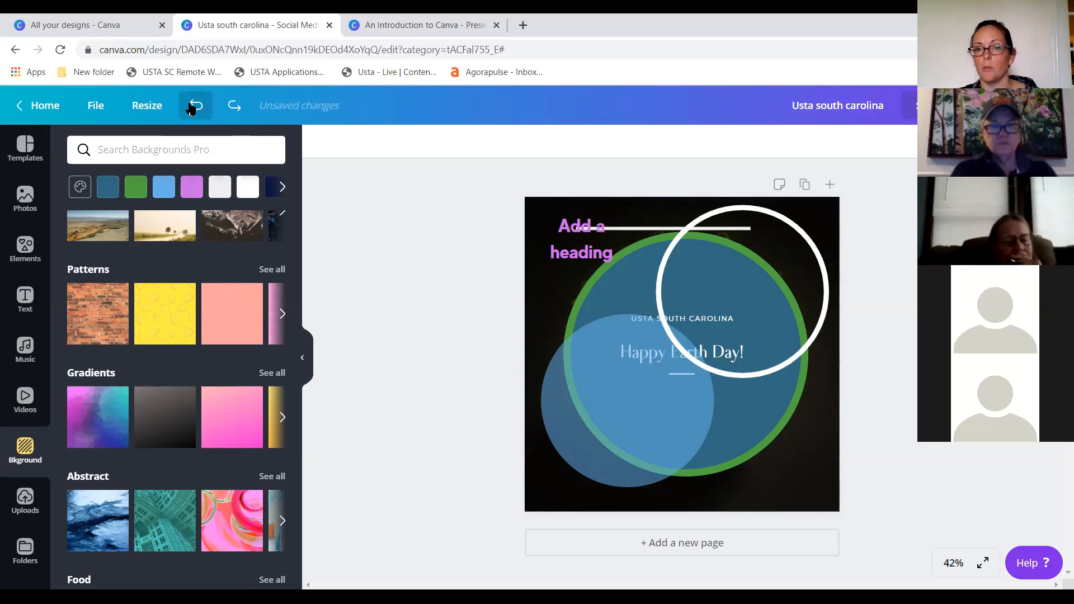
click(191, 107)
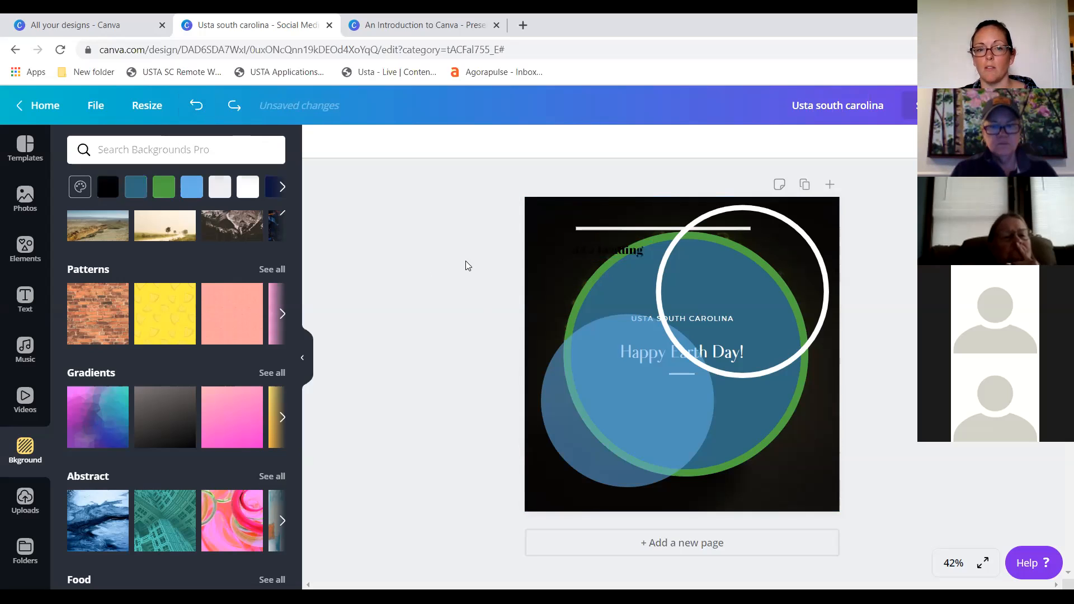
click(308, 359)
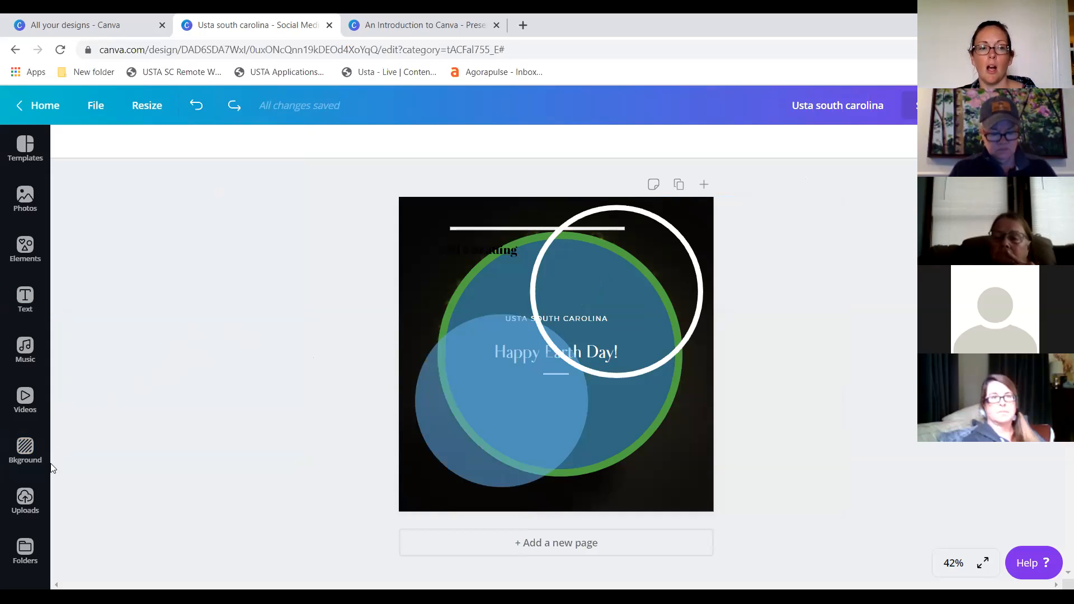
- Add the uploaded photo of two girls holding plaques to the page and rotate it upright
click(25, 498)
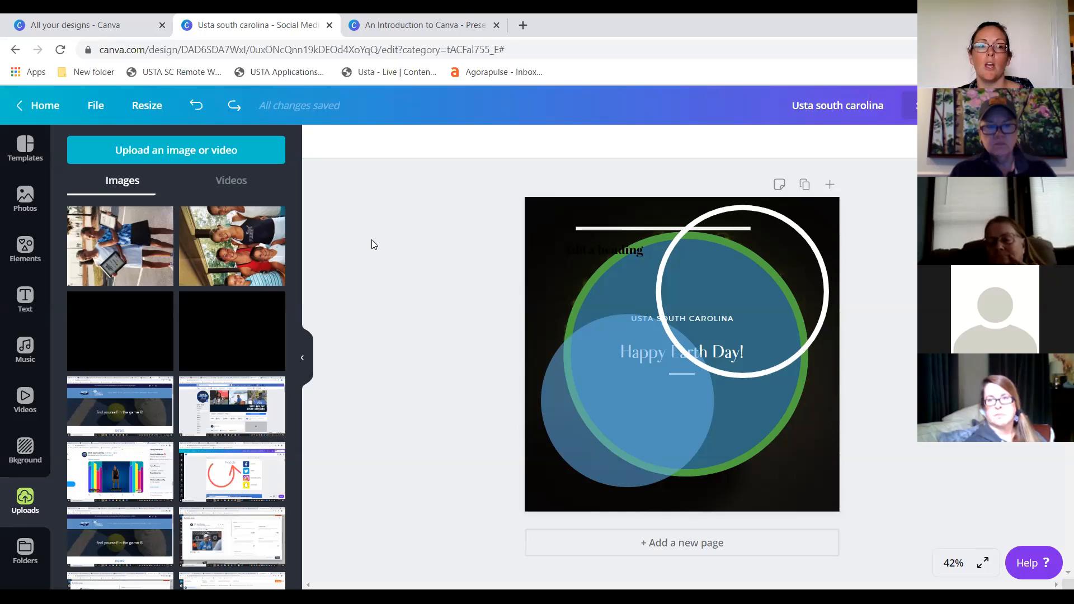
click(110, 246)
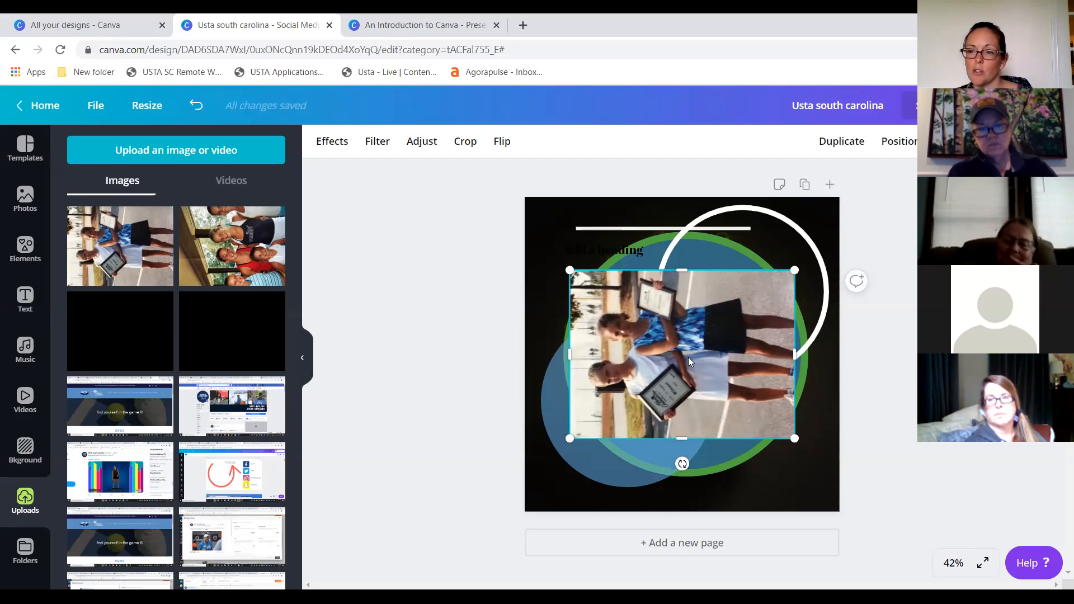
drag(681, 464, 566, 349)
click(427, 350)
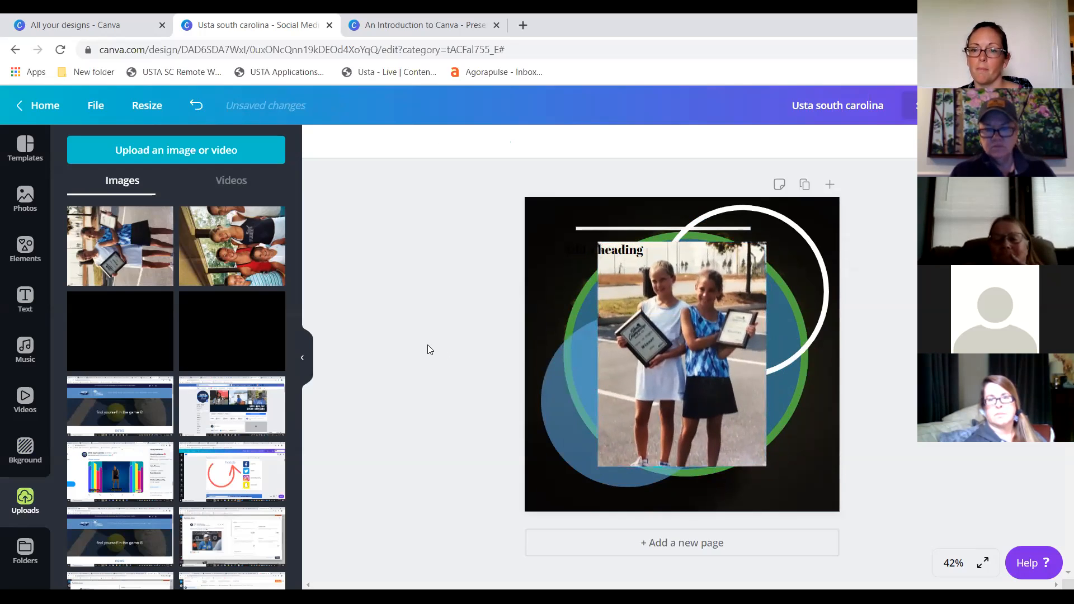
click(305, 359)
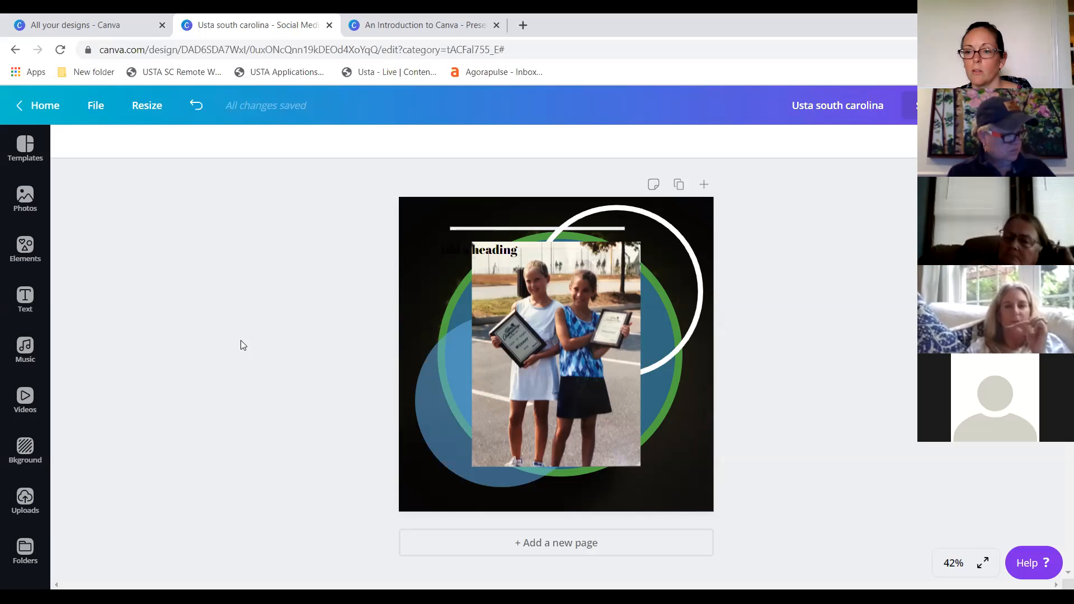
click(422, 212)
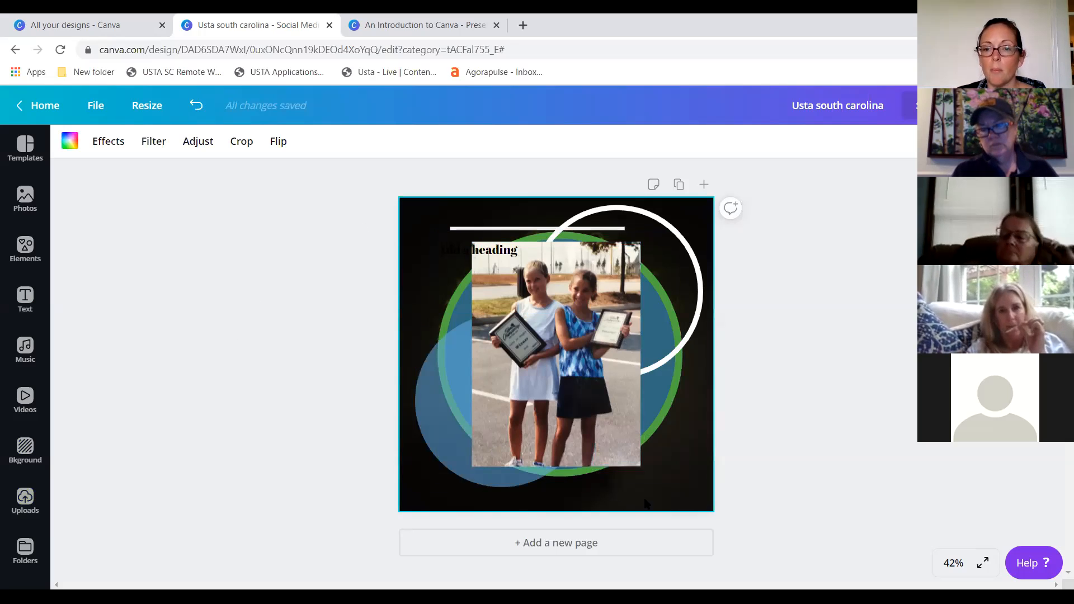
double_click(709, 503)
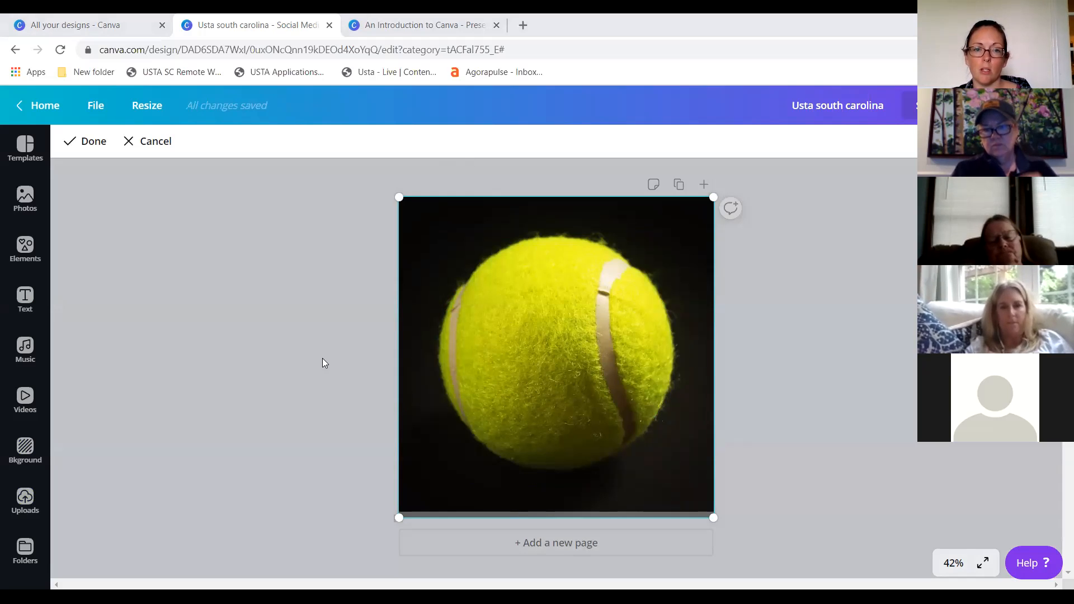
click(292, 338)
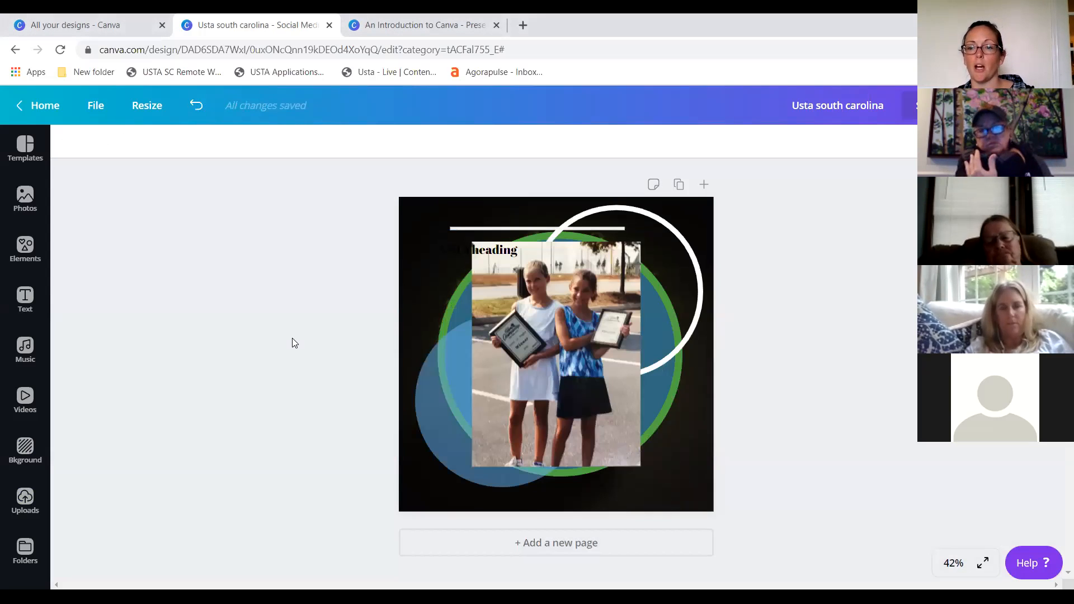
double_click(408, 266)
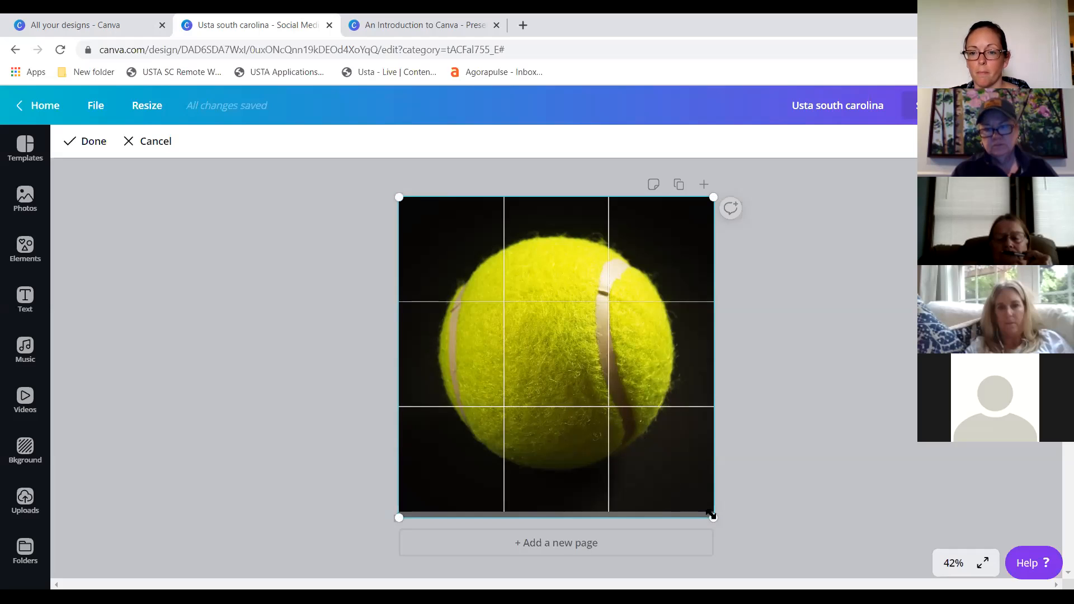
click(330, 312)
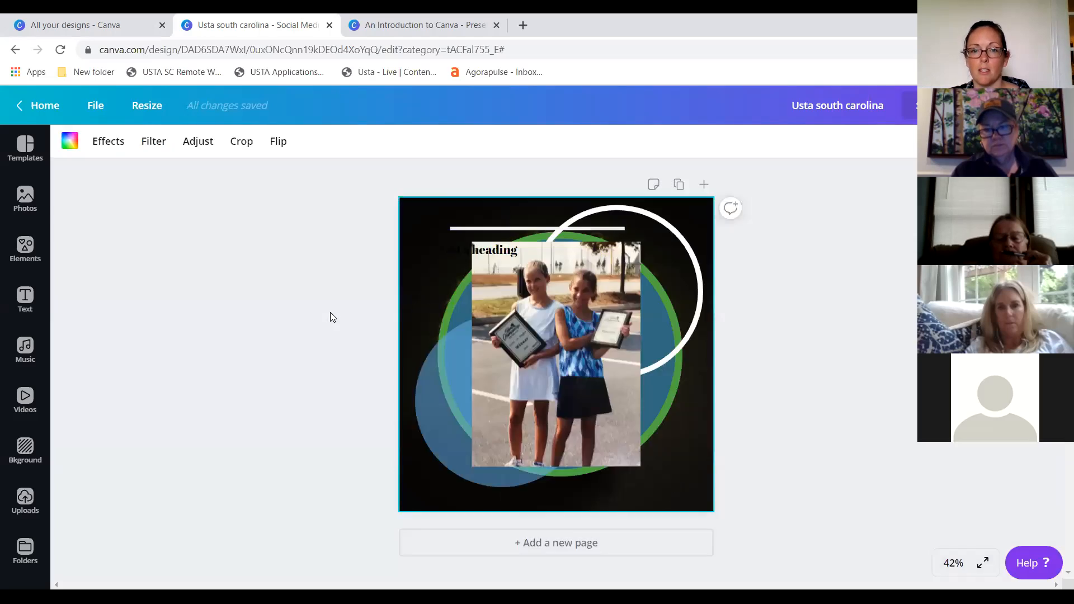
- Delete the tennis ball background photo and add the recently used tennis ball photo as a separate image
double_click(415, 208)
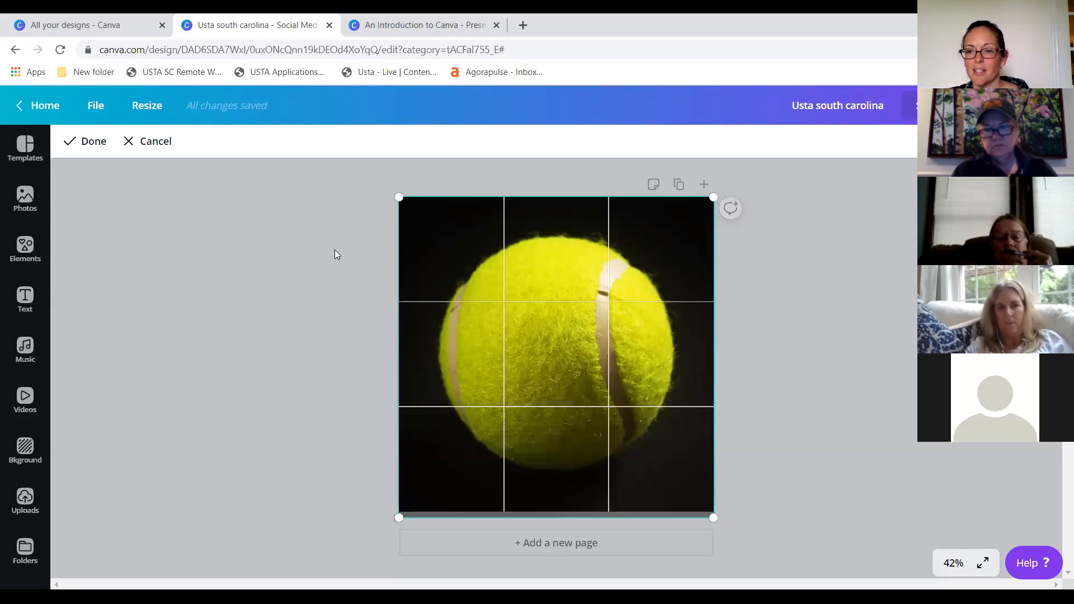
key(Delete)
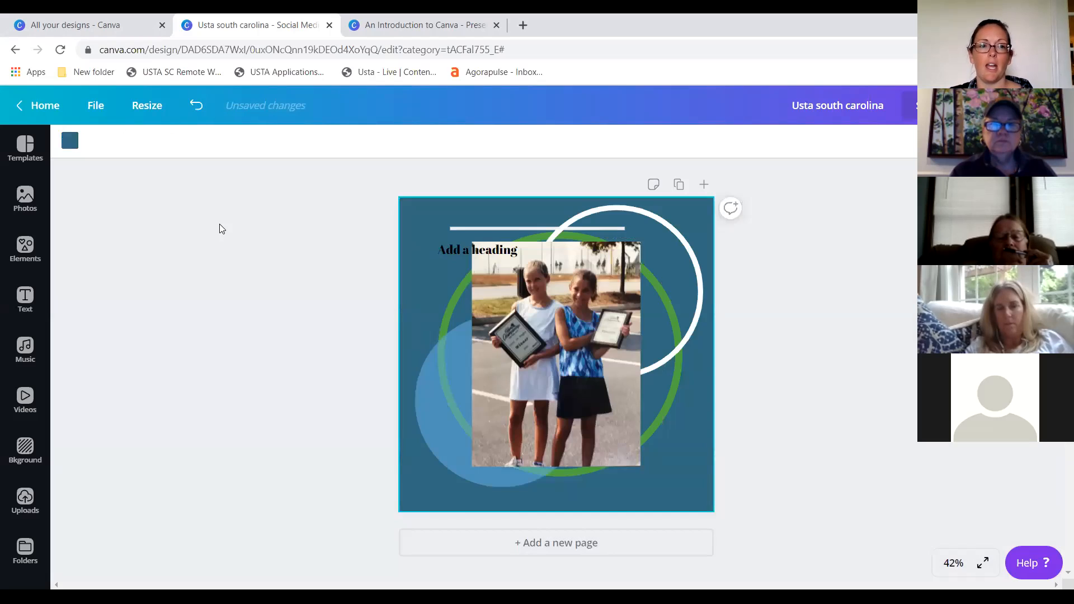
click(25, 199)
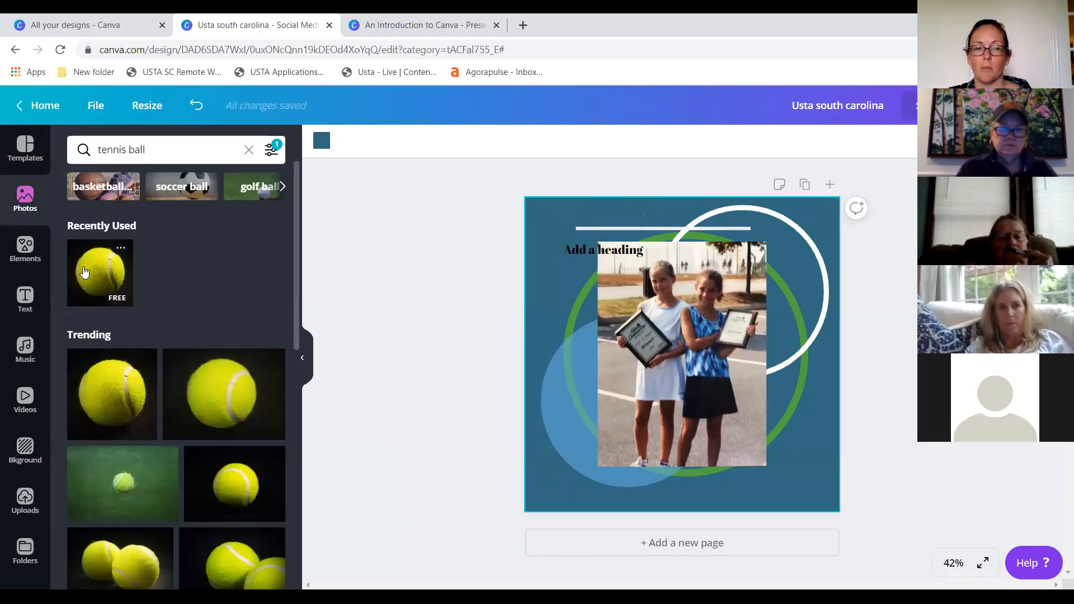
click(84, 272)
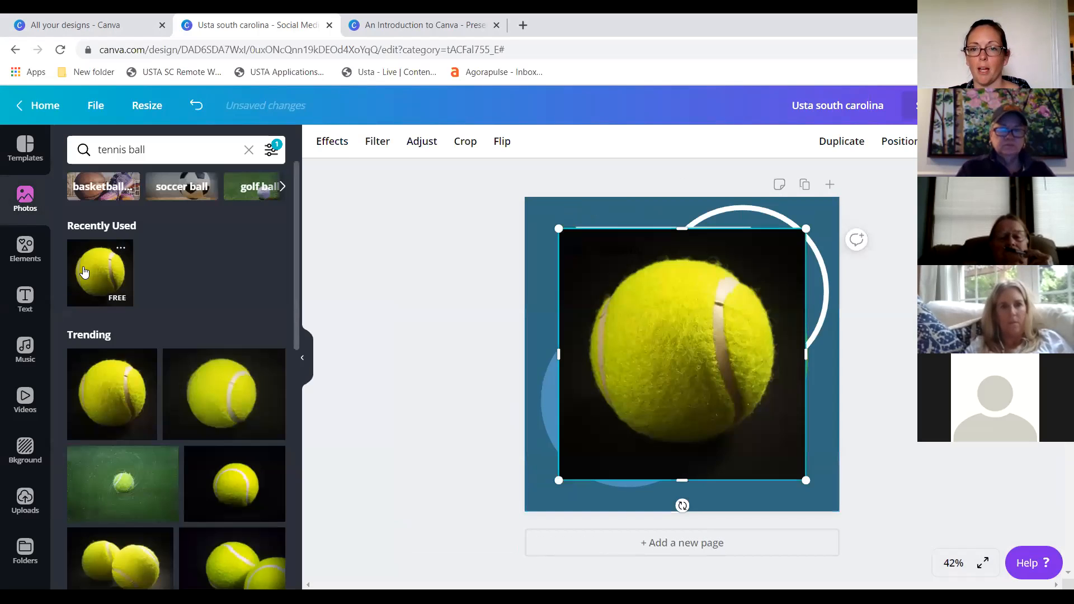
click(408, 323)
- Shrink the tennis ball photo and place it in the page's lower left corner, overlapping the girls' photo
click(302, 357)
drag(542, 353, 513, 378)
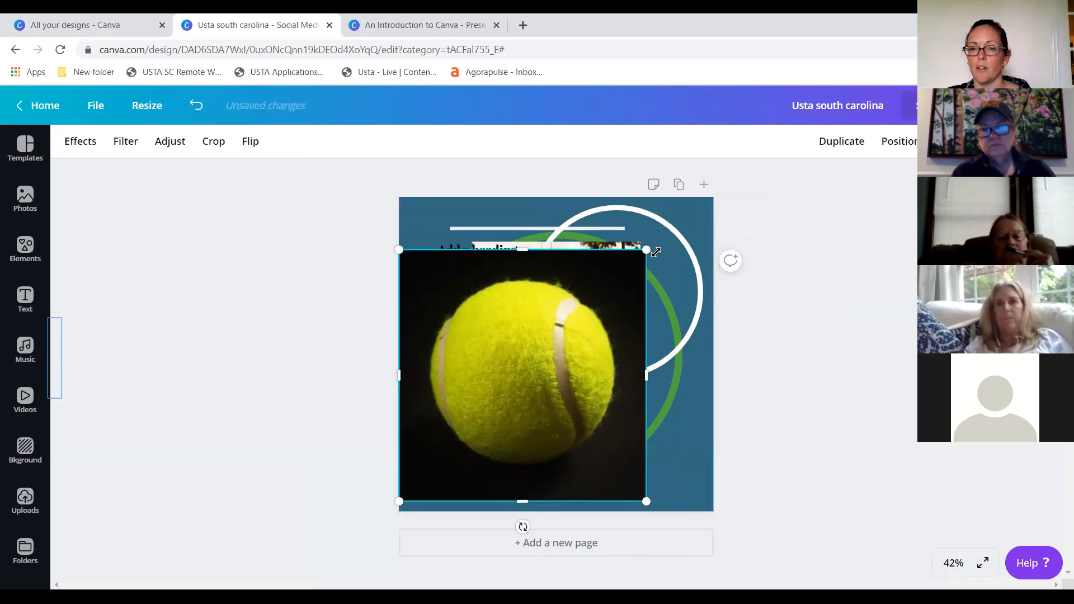
drag(656, 252, 520, 416)
drag(430, 439, 456, 440)
click(314, 418)
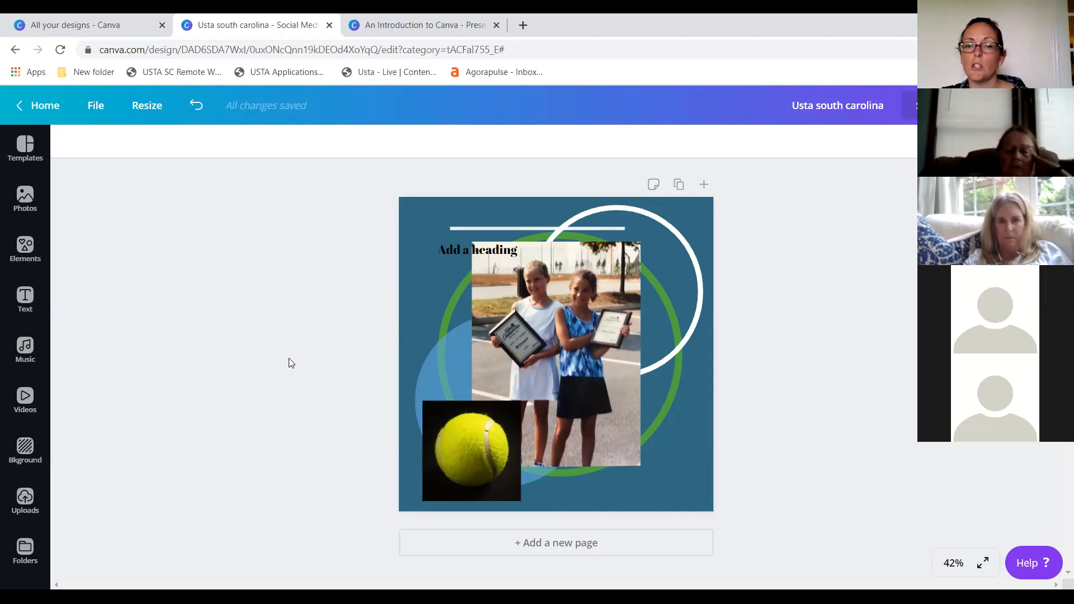
click(554, 295)
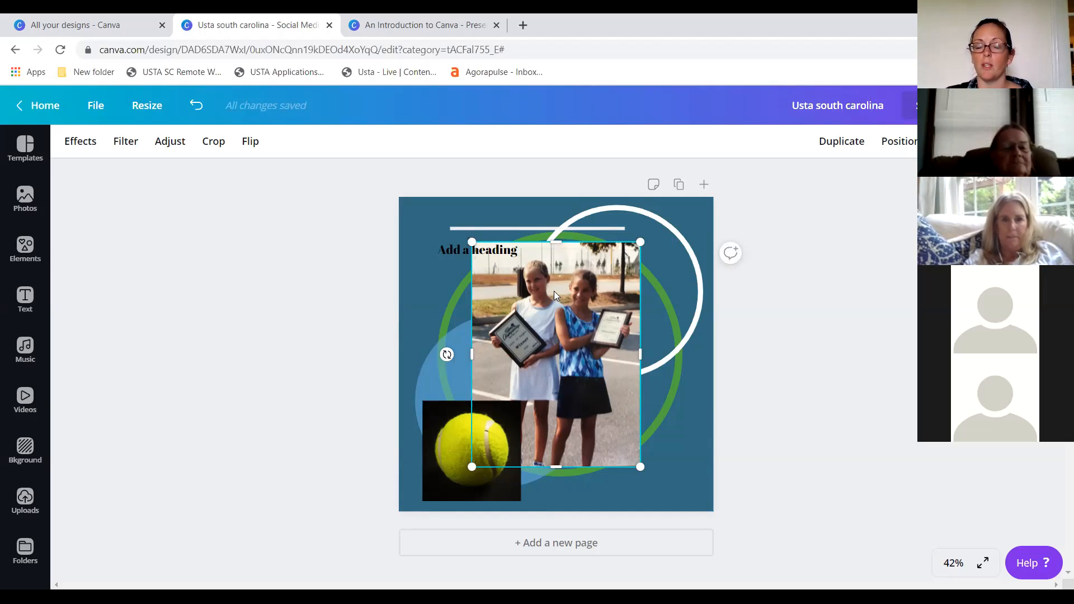
click(25, 497)
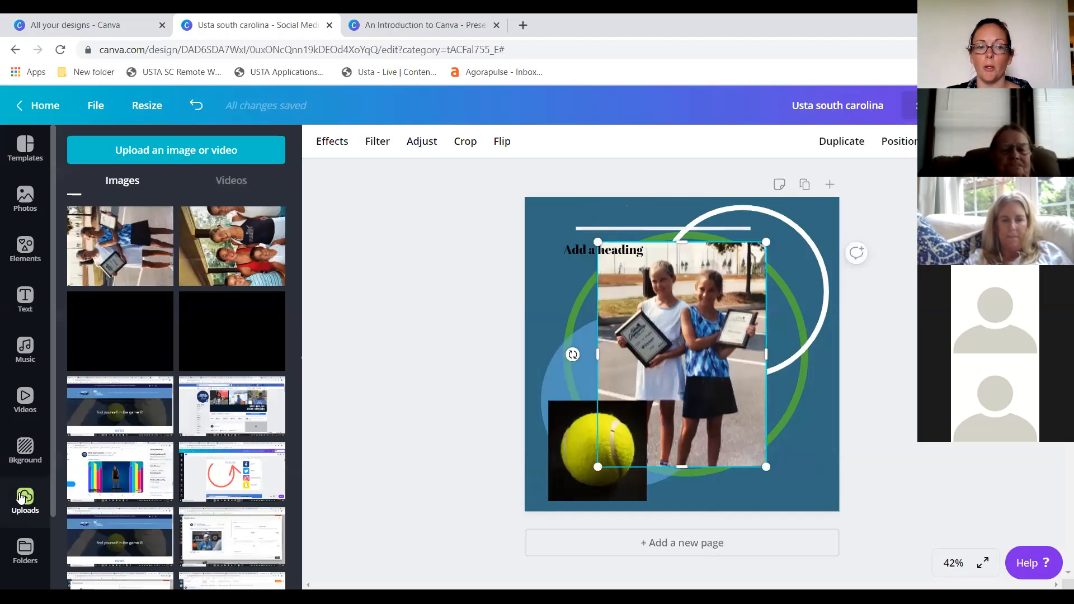
click(194, 156)
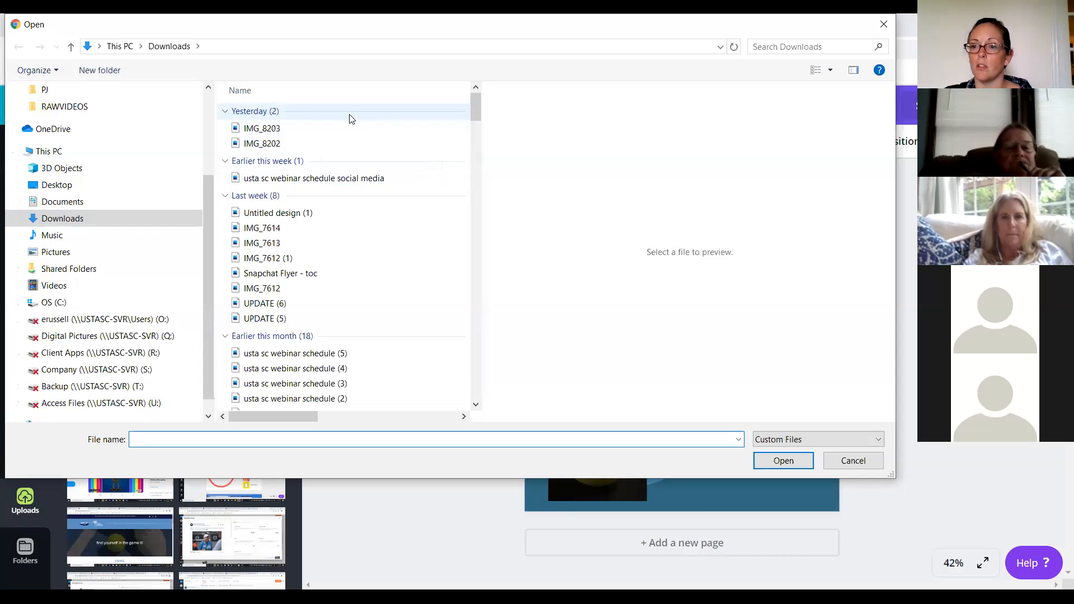
click(850, 463)
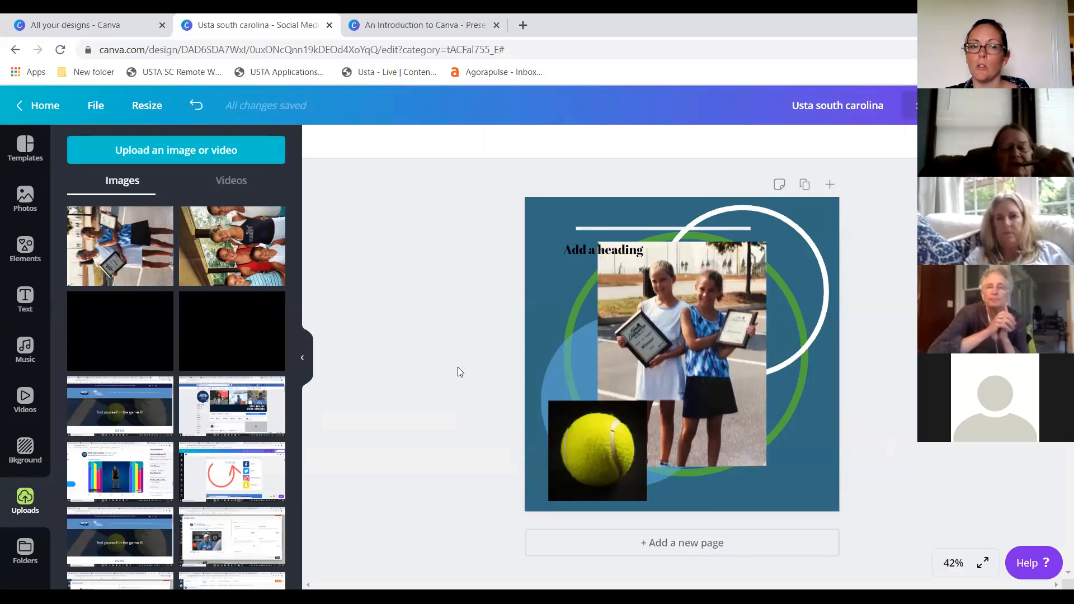
- Add the uploaded group photo to the page and shift it slightly up and left
click(242, 245)
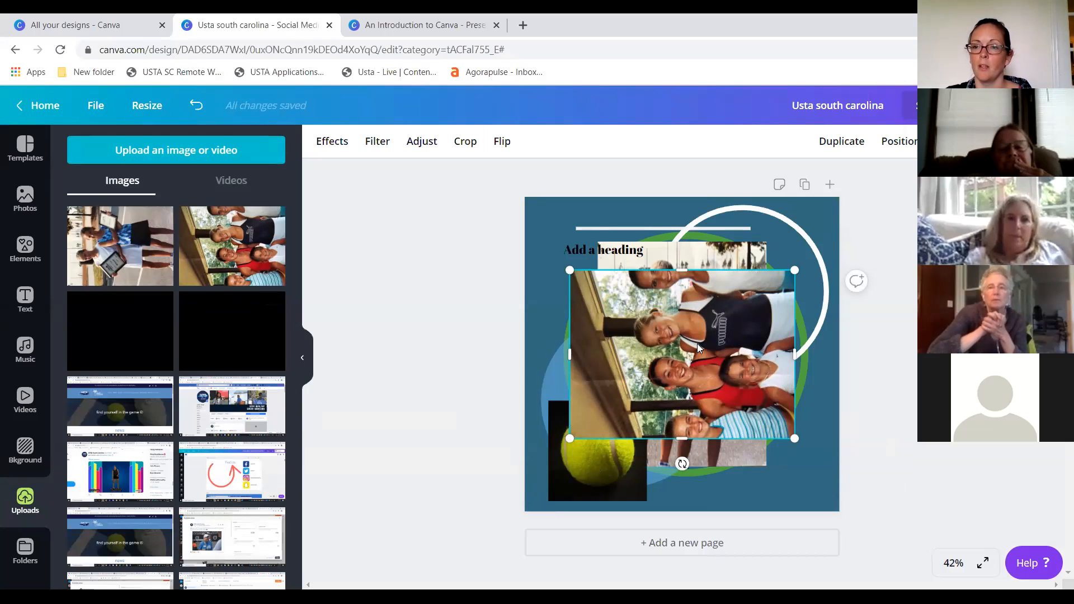
drag(692, 341, 677, 336)
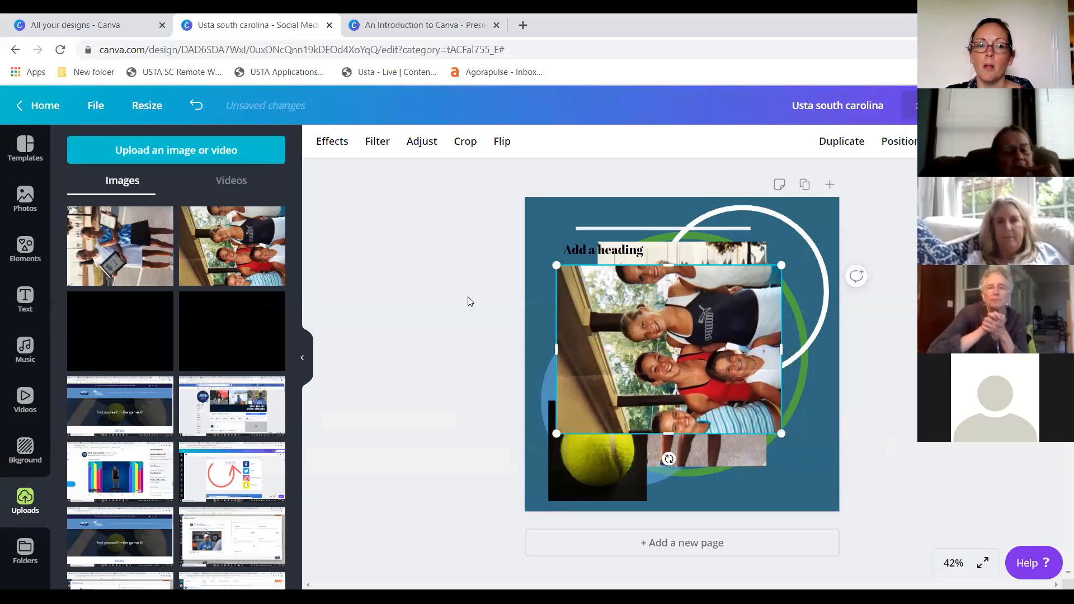
click(468, 297)
click(306, 358)
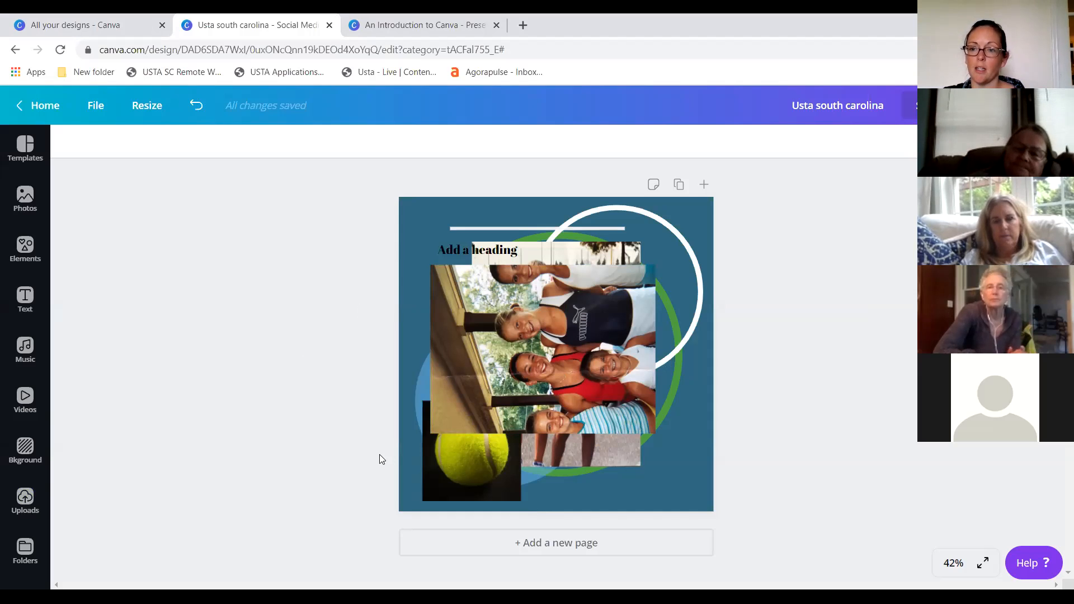
- Add a second page to the design and move the group photo onto it
click(438, 550)
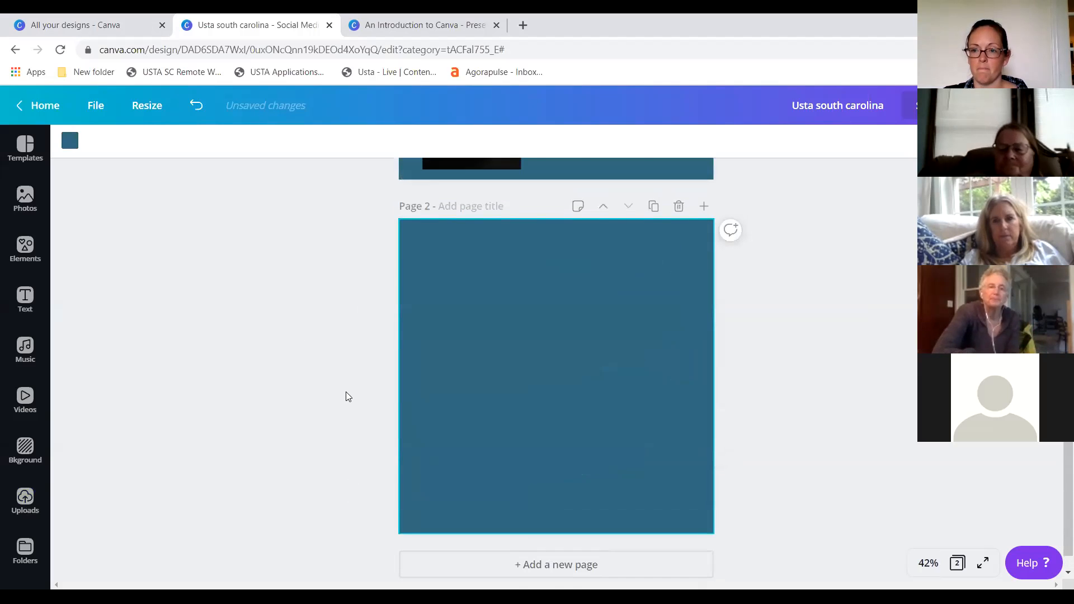
scroll(347, 396, up, 5)
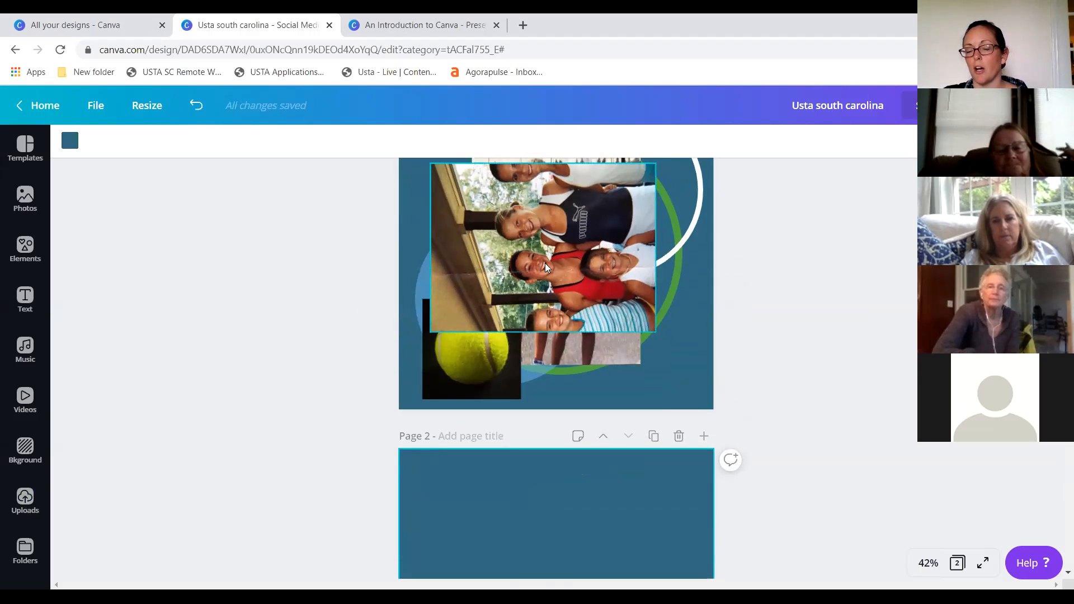
drag(509, 260, 498, 553)
scroll(308, 477, down, 1)
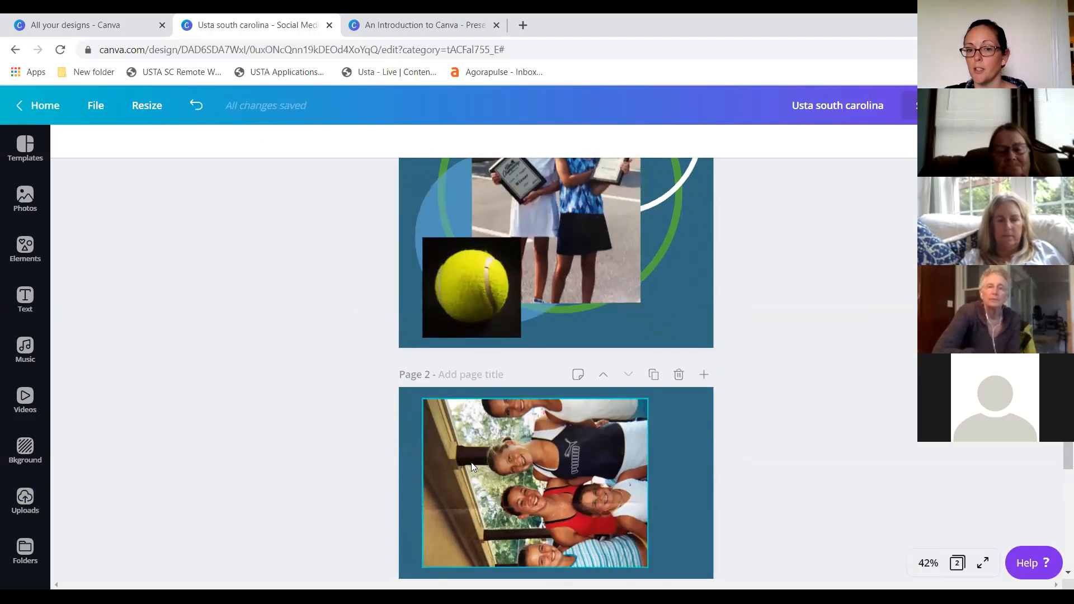
- Move the group photo from the second page back onto the first page
drag(498, 456, 503, 230)
click(338, 290)
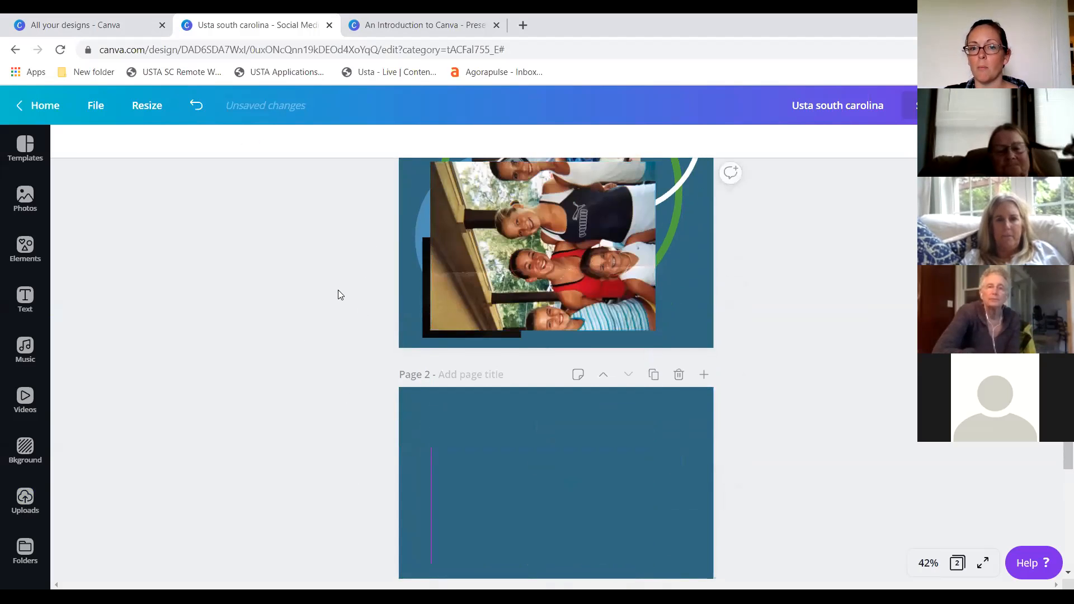
- Apply the recently used real estate agent template to the blank second page
scroll(338, 290, down, 1)
click(25, 146)
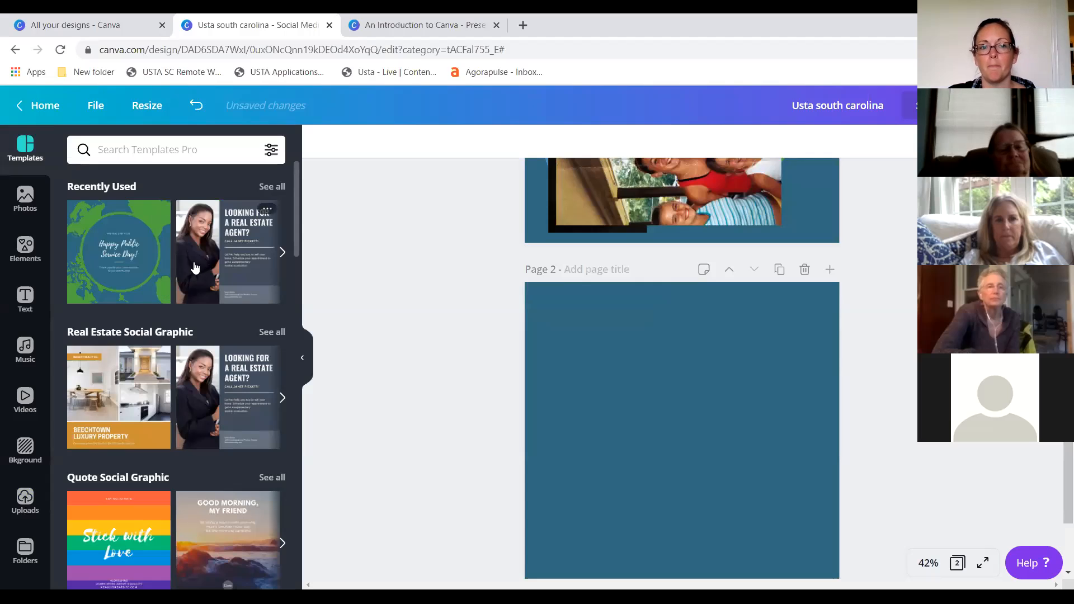
click(222, 237)
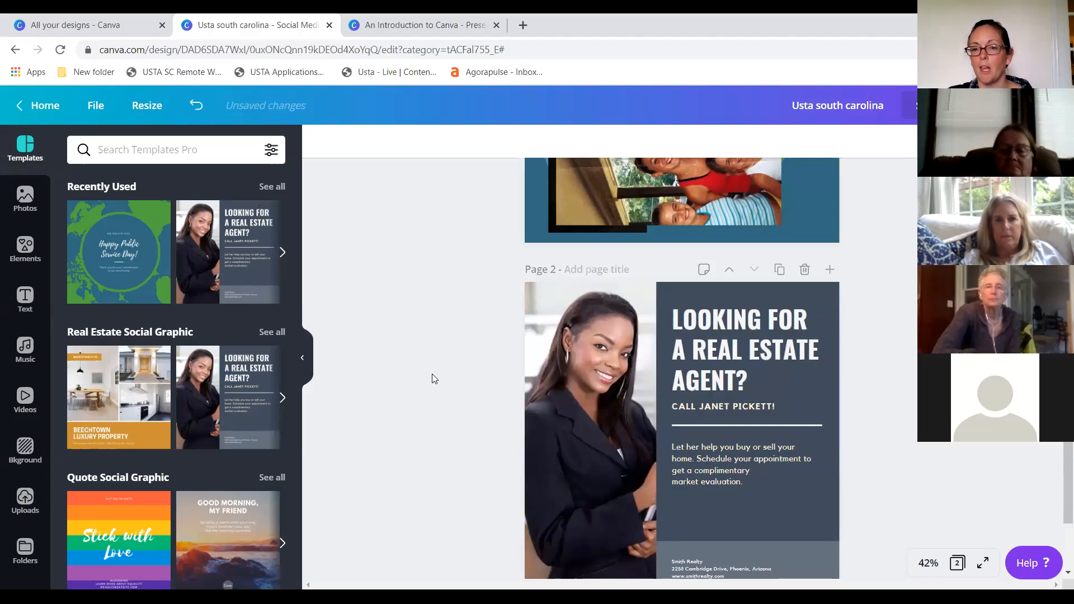
- Rotate the first page's group photo upright and place it in the second page's photo frame, replacing the woman's picture
scroll(438, 340, up, 3)
click(665, 304)
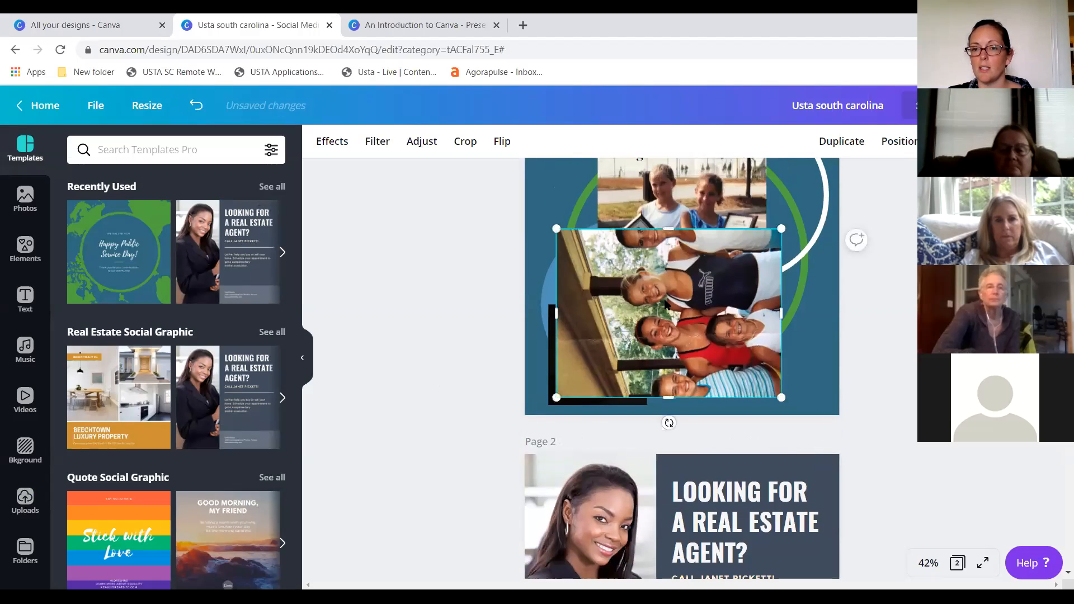
drag(669, 423, 559, 313)
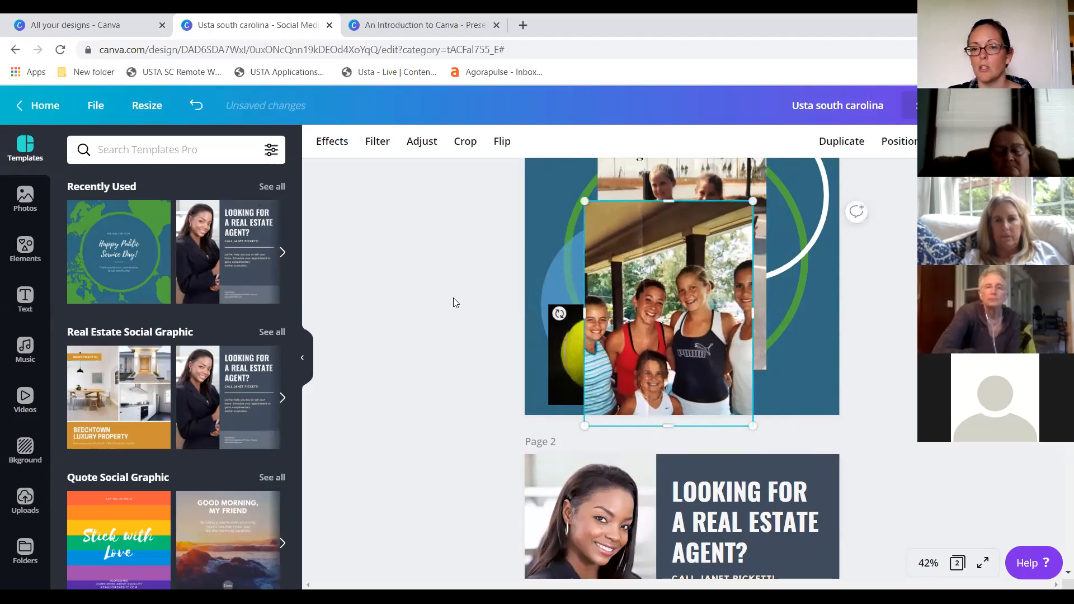
drag(652, 308, 647, 288)
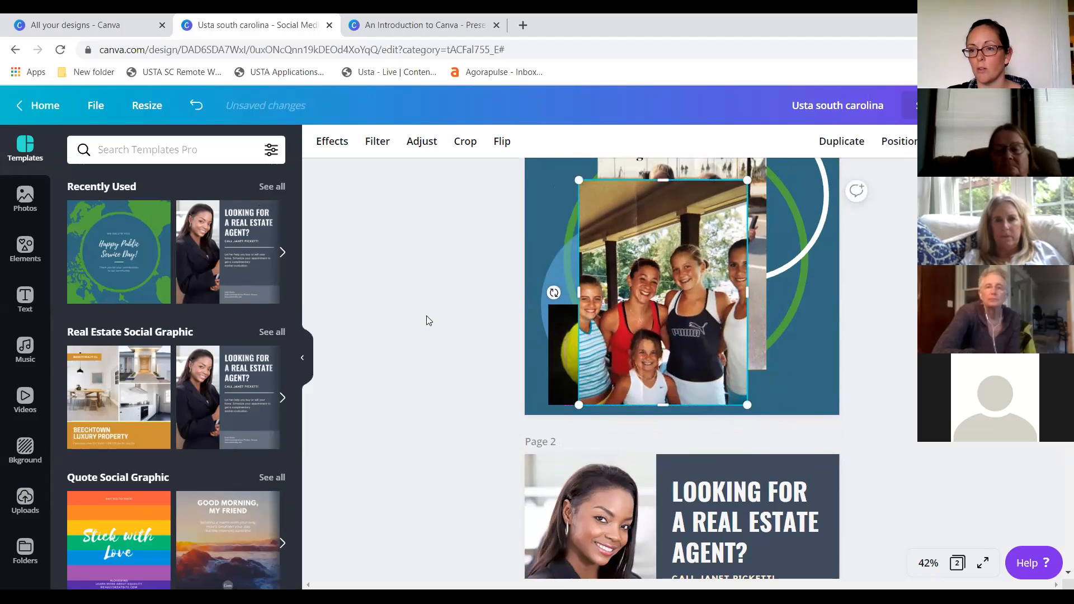
drag(669, 250, 587, 503)
scroll(442, 454, down, 5)
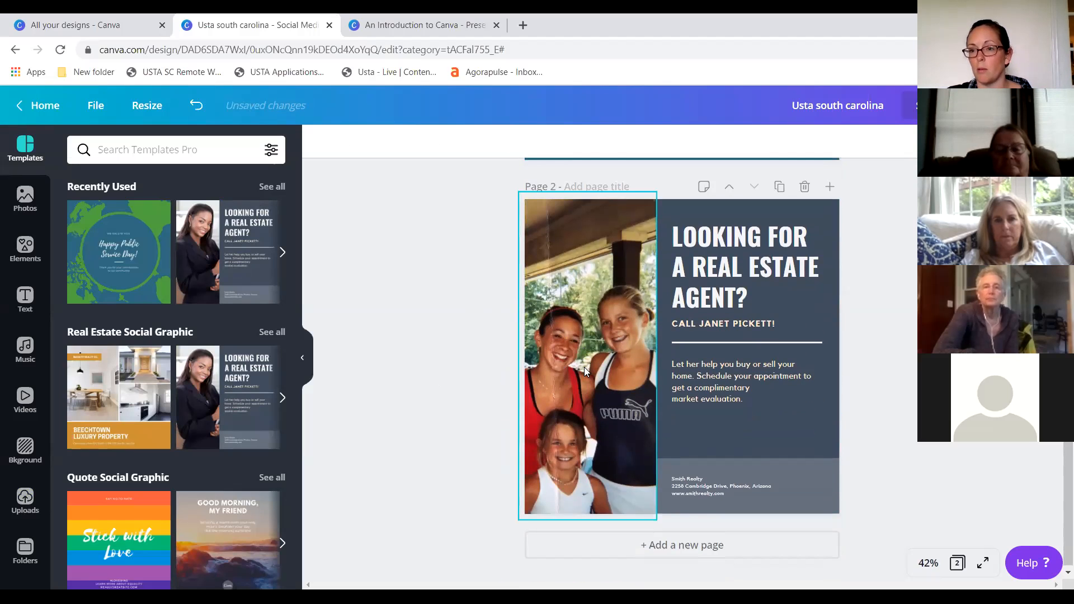
- Replace the second page's heading with "WHERE ARE THEY NOW?"
click(731, 269)
click(730, 267)
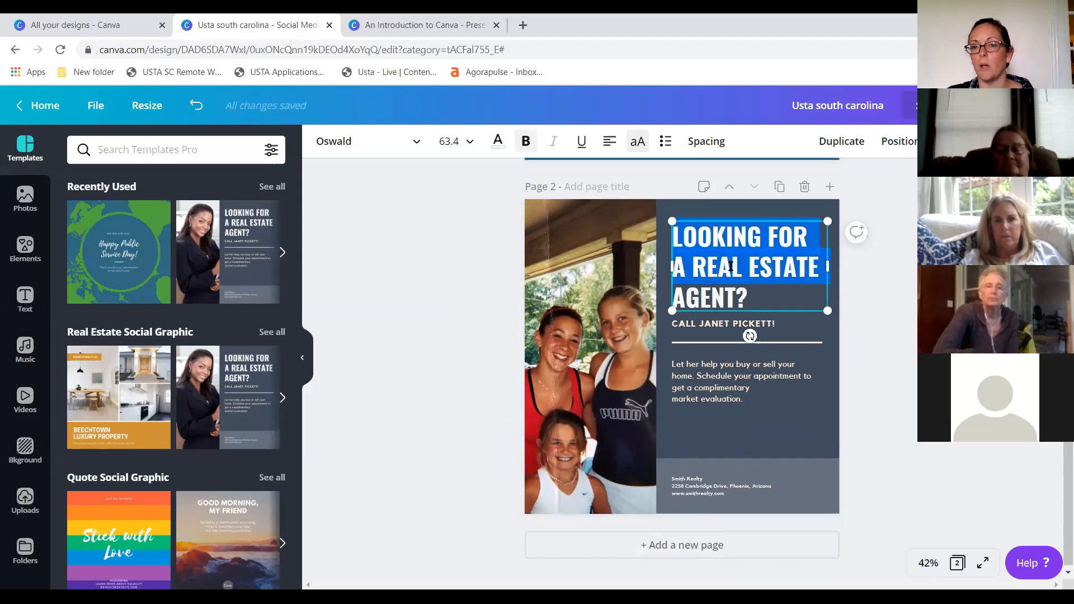
drag(747, 303, 679, 235)
key(BackSpace)
text(W)
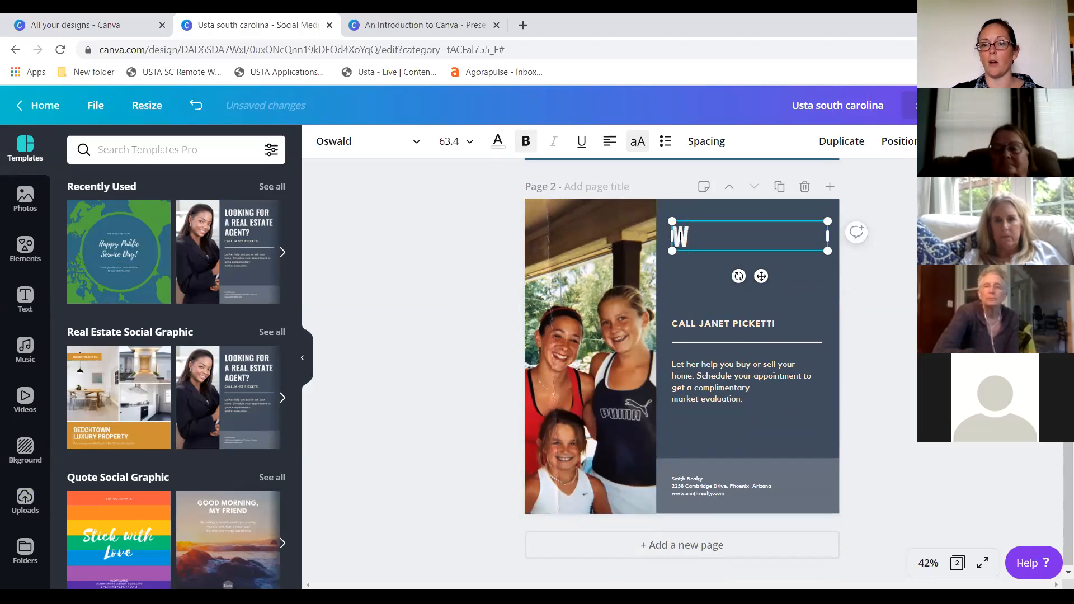
text(HERE ARE TH)
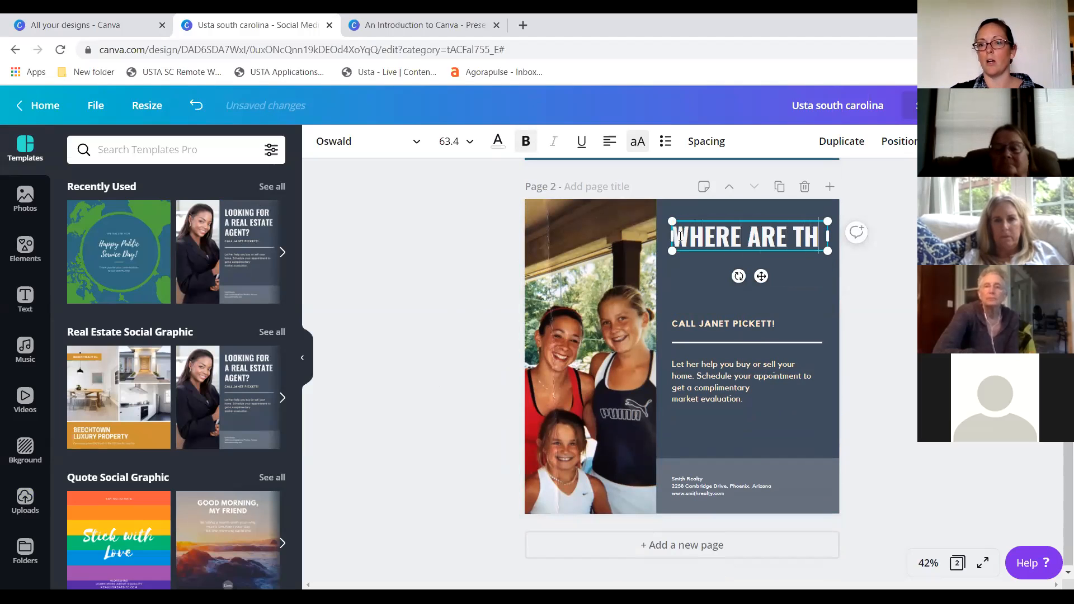
text(EY NOW?)
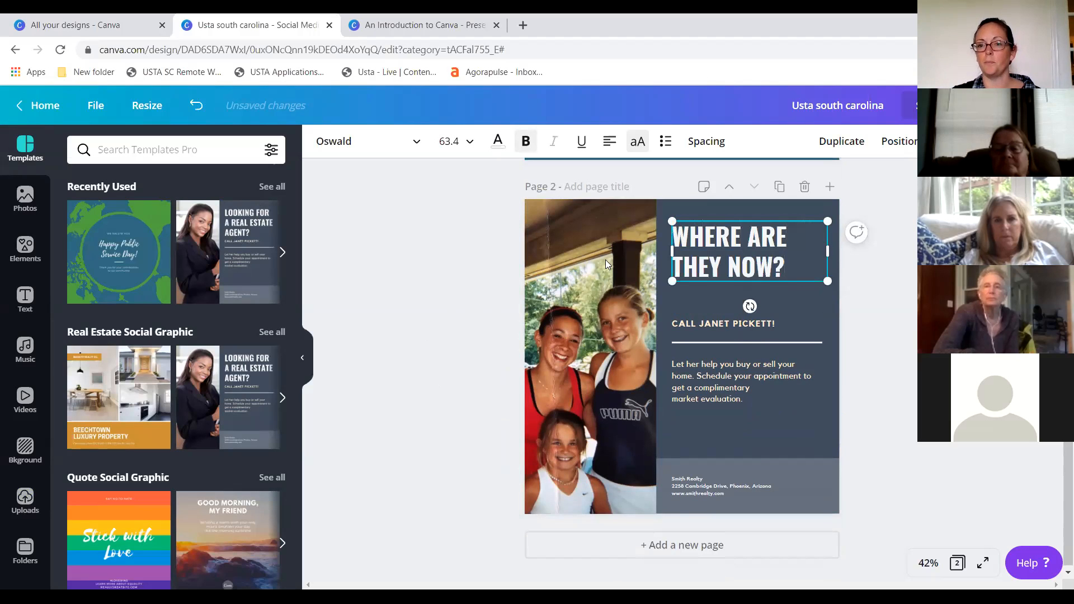
- Replace the subheading above the white line with "MAY 1 AT 2PM"
click(717, 327)
click(717, 325)
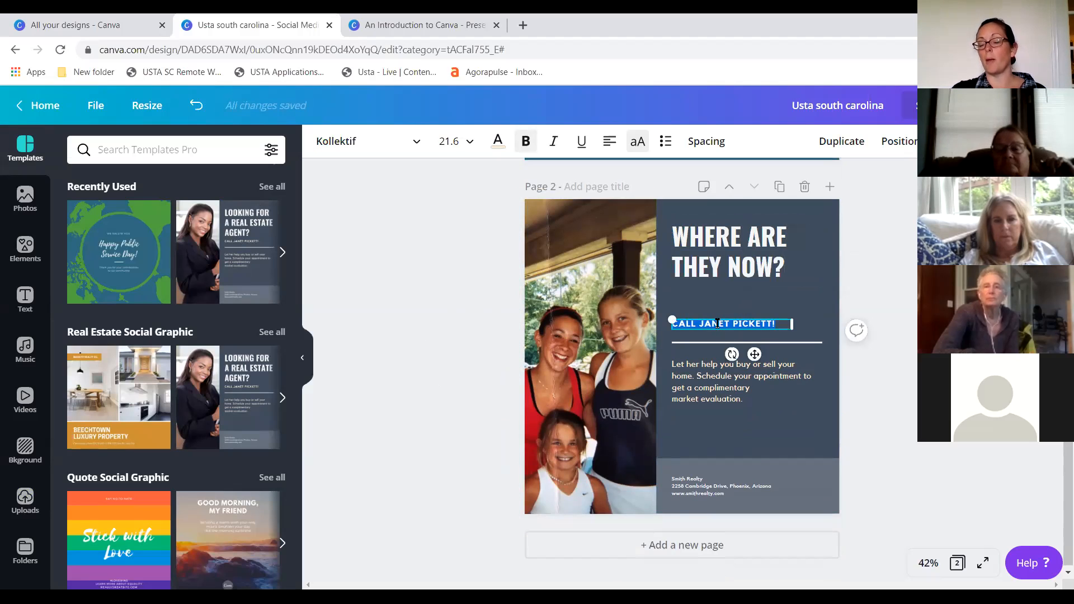
text(MAY)
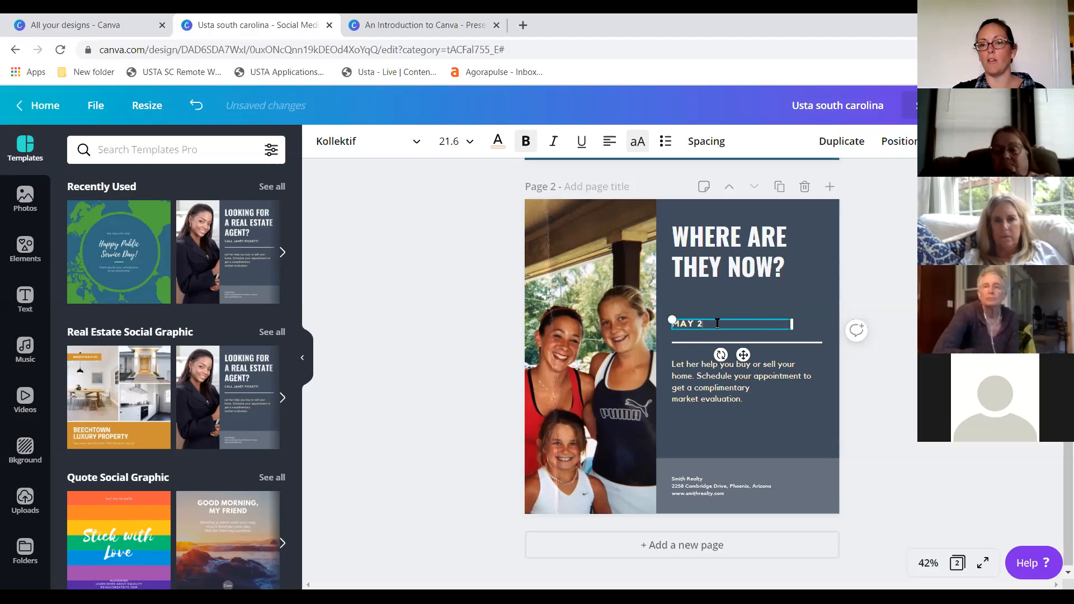
text( 1 AT)
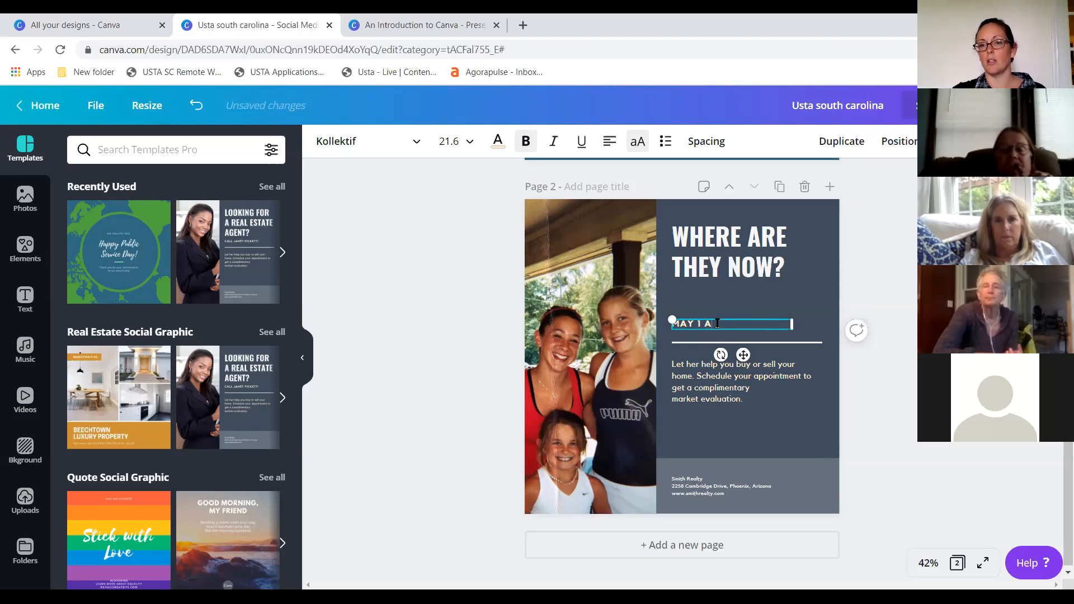
text( 2PM)
- Replace the body paragraph below the white line with "brief description"
click(691, 390)
click(692, 391)
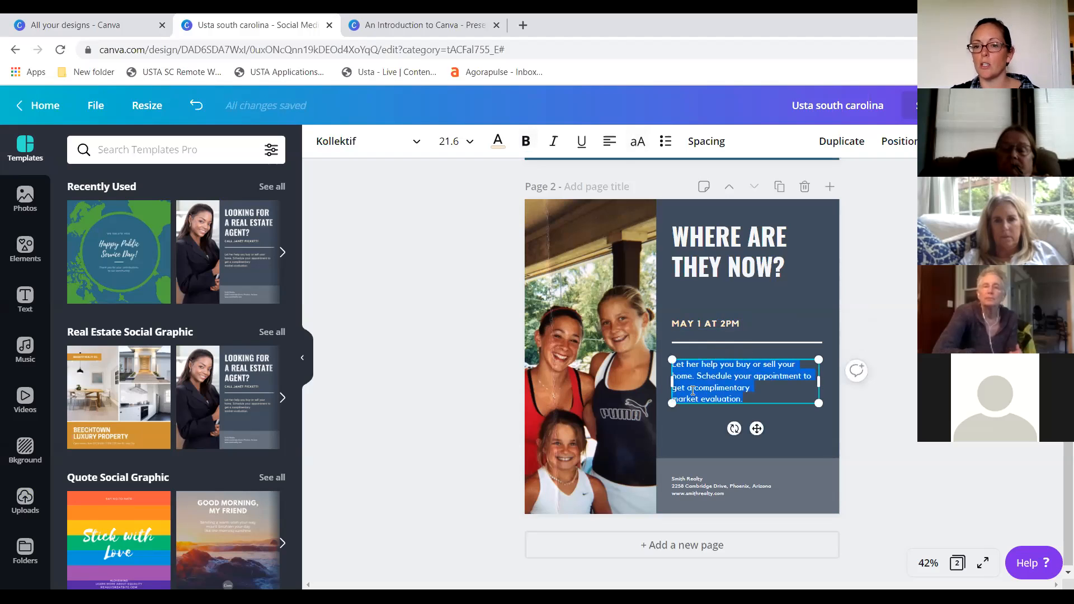
text(D)
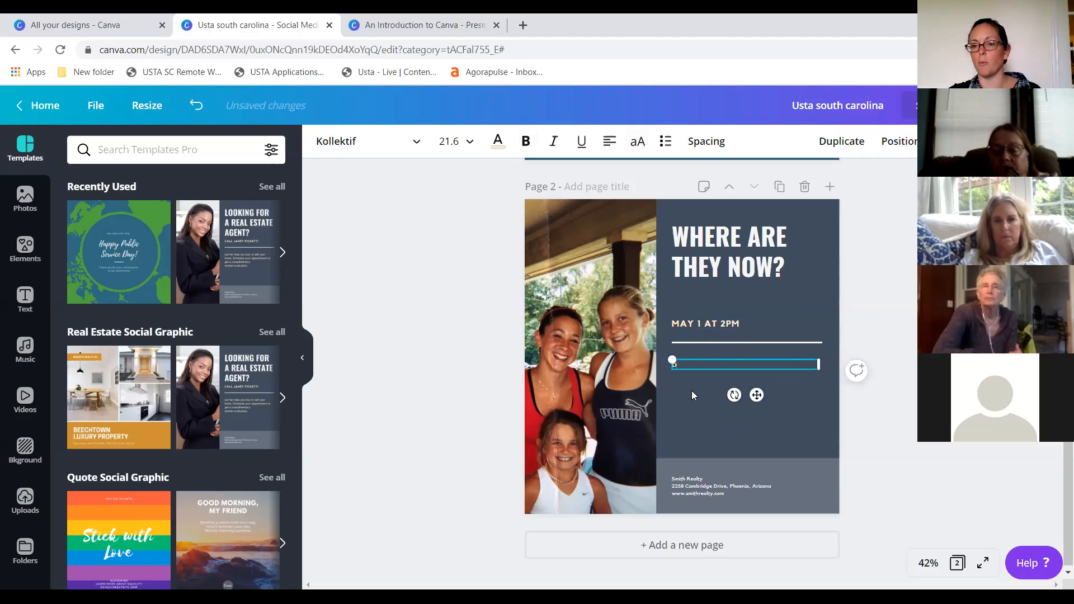
text(rief description)
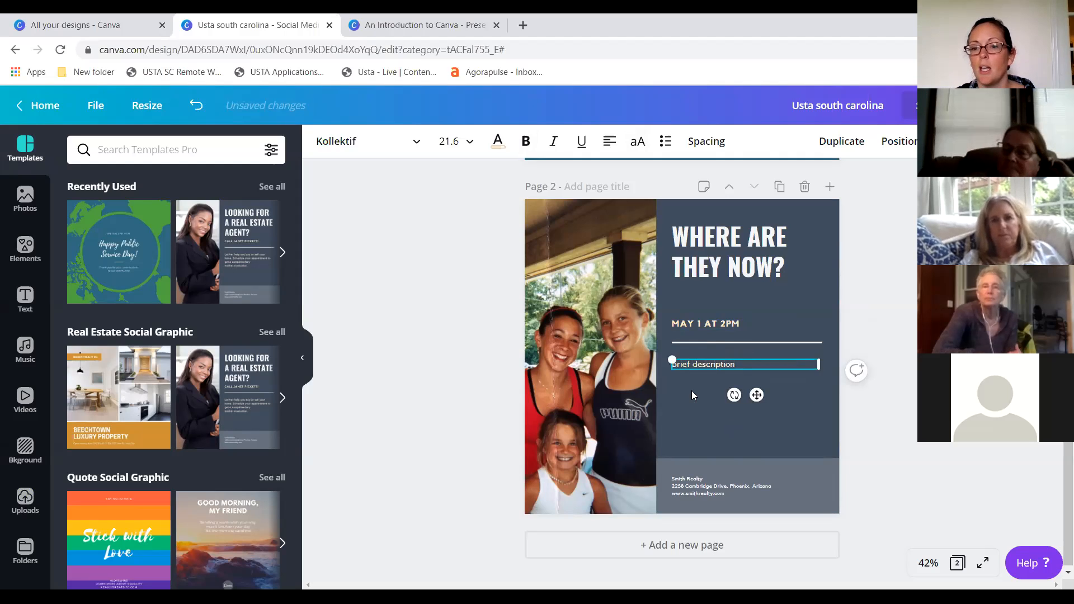
- Replace the contact details in the second page's footer band with "REGISTER AT..."
click(678, 492)
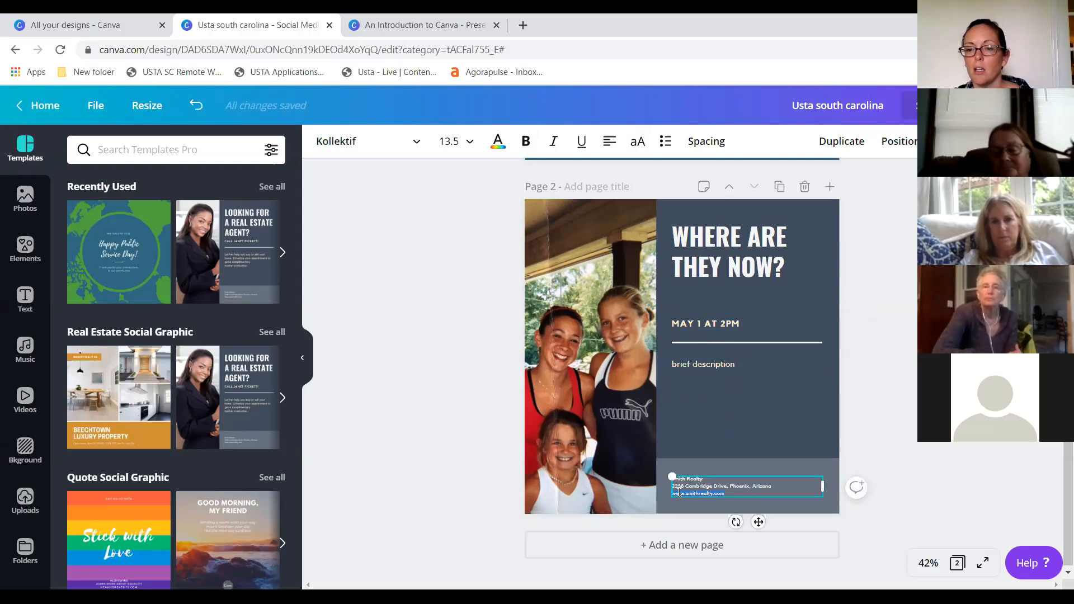
double_click(713, 489)
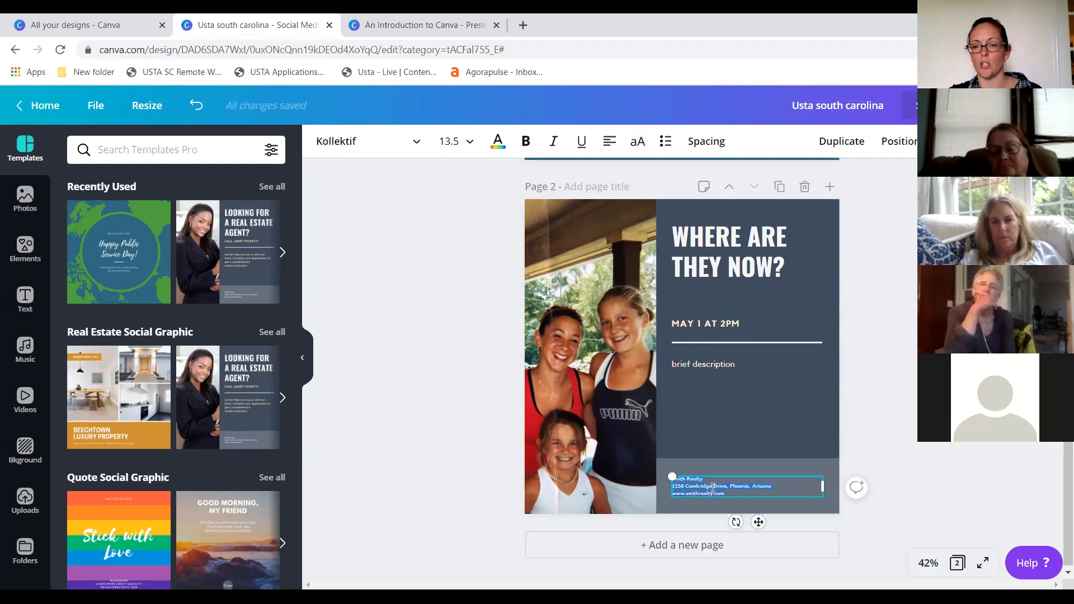
text(REGISTER AT...)
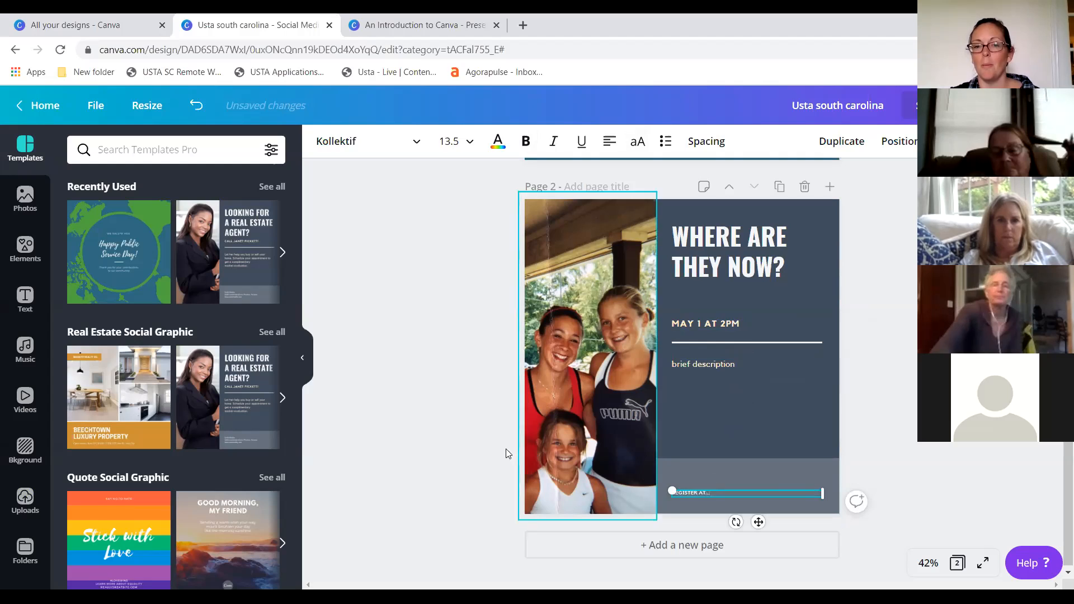
click(502, 445)
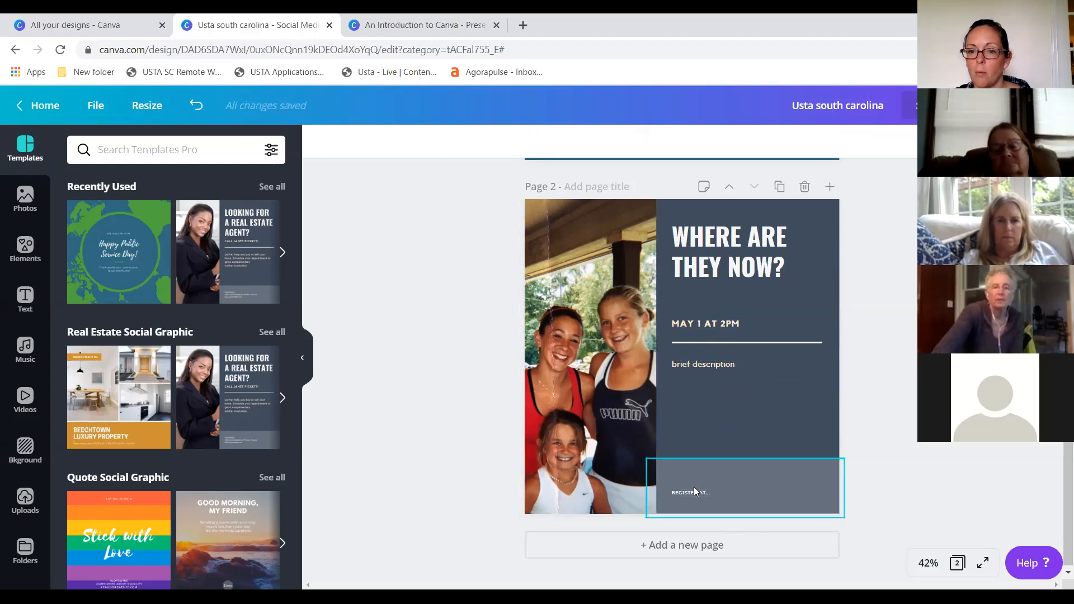
- Enlarge the "REGISTER AT..." text to size 24 and reposition it within the footer band
drag(690, 492, 678, 471)
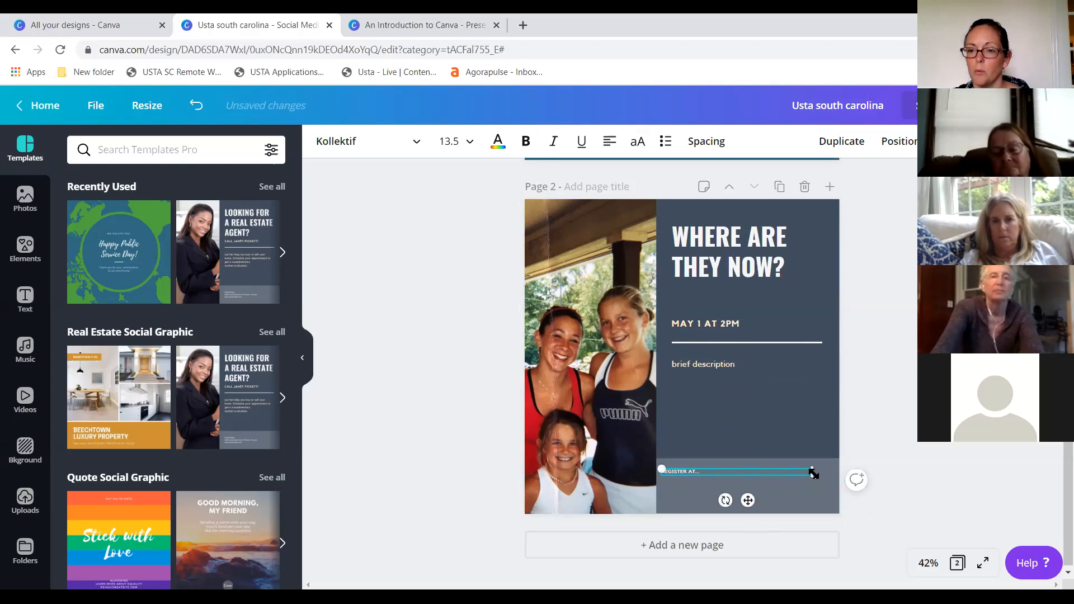
click(474, 142)
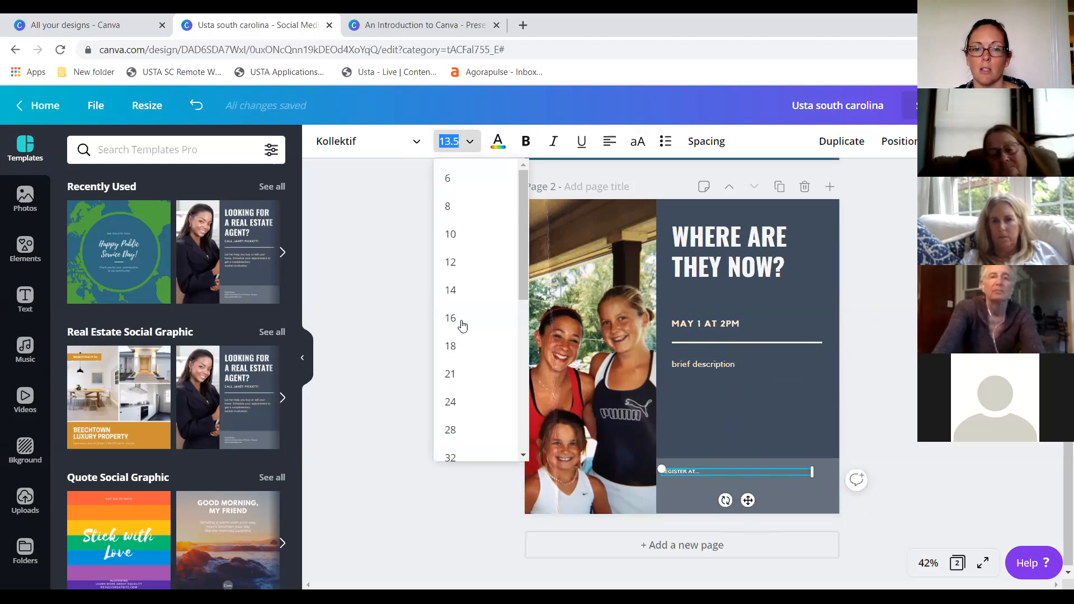
click(479, 404)
click(391, 333)
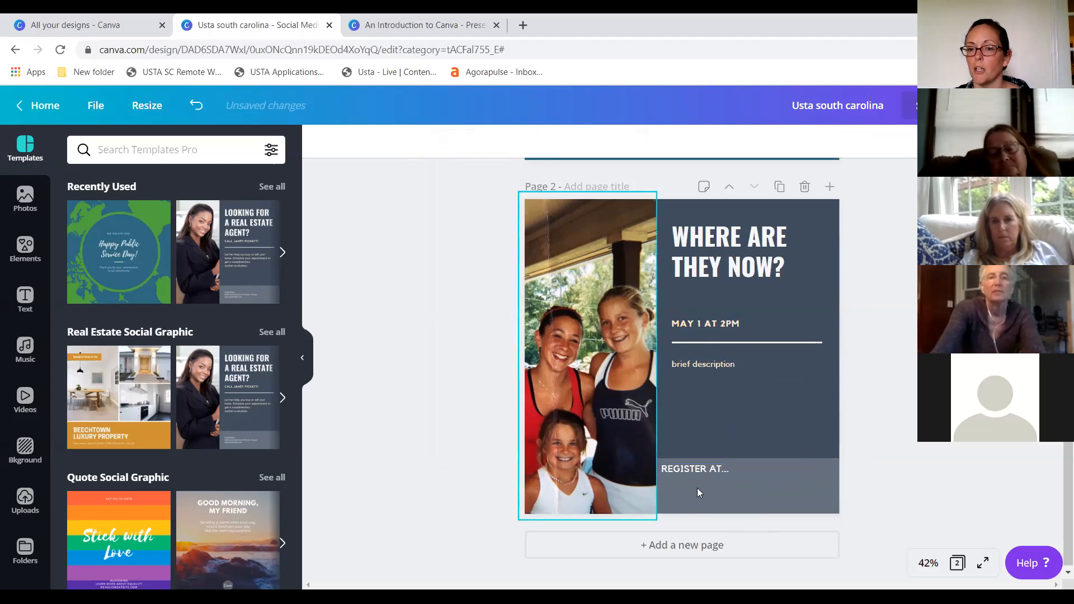
drag(679, 471, 680, 482)
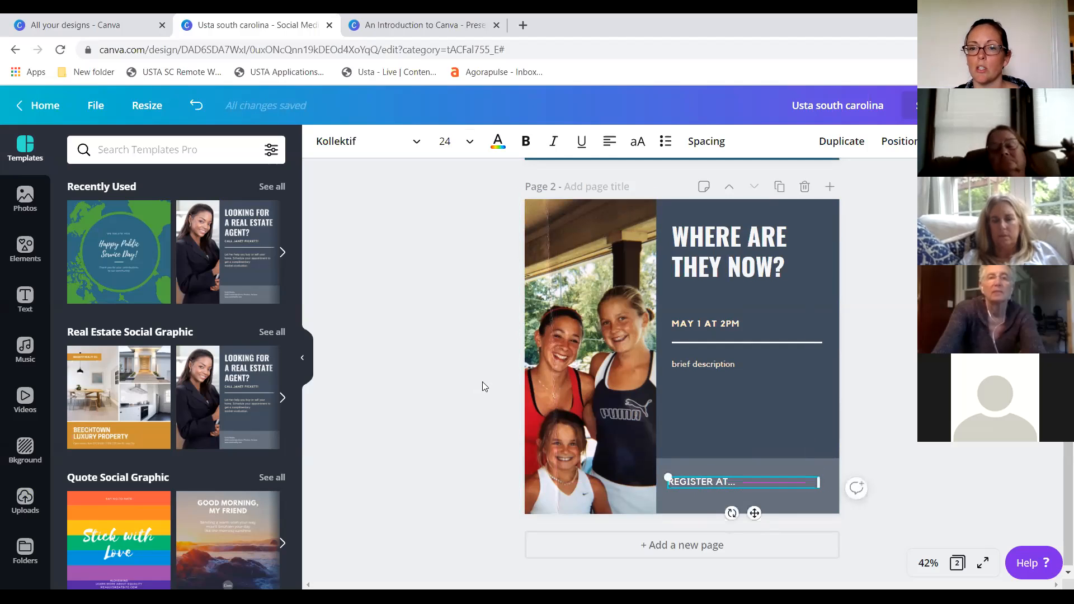
click(474, 351)
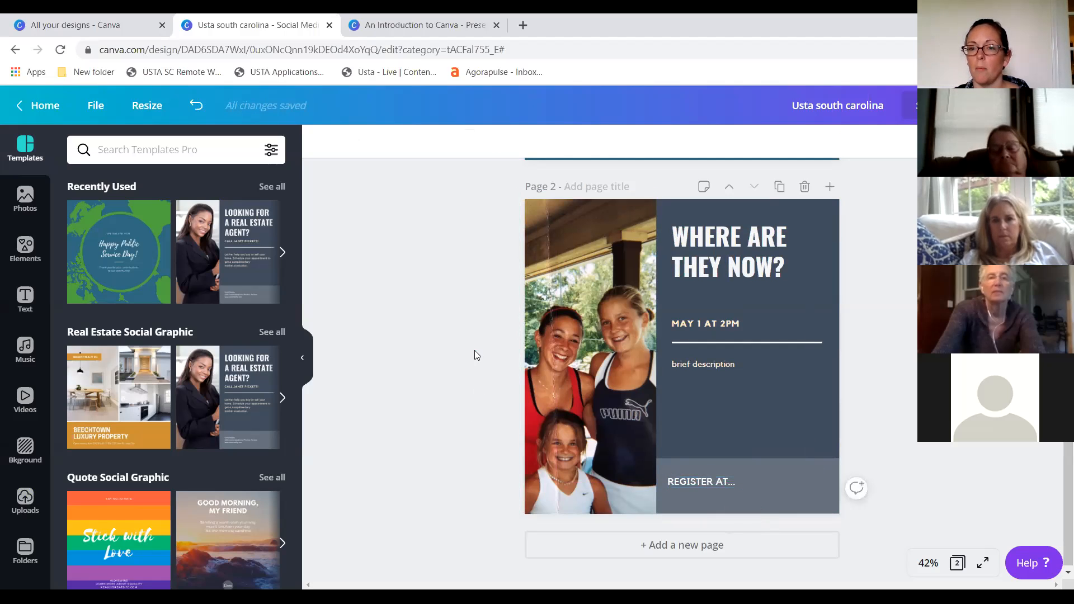
- Change the color of the "MAY 1 AT 2PM" text to the default red
click(709, 323)
click(709, 324)
click(495, 144)
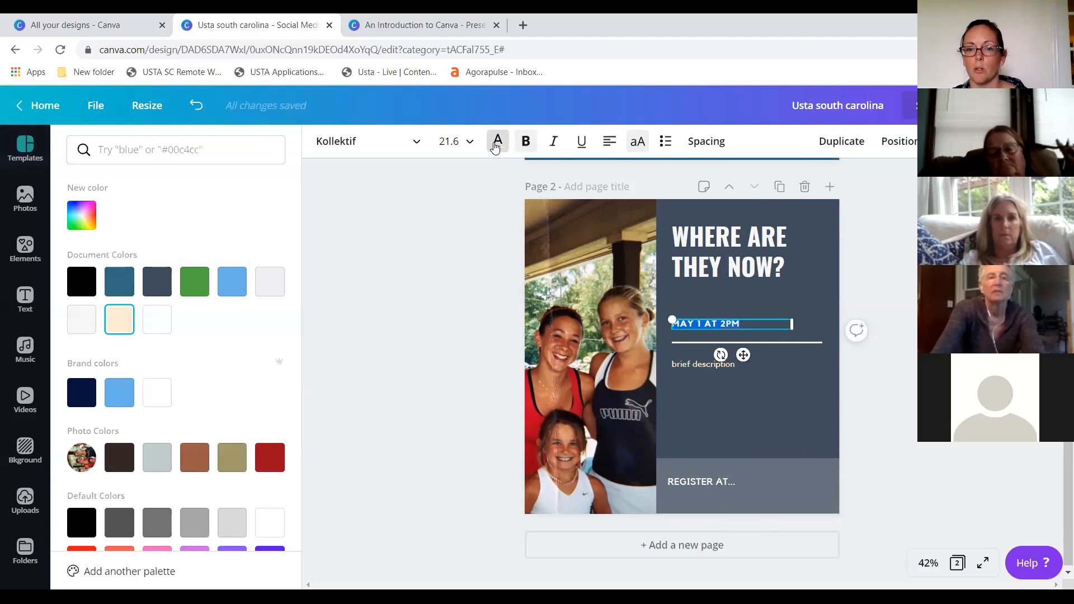
scroll(193, 357, down, 2)
click(81, 444)
click(432, 258)
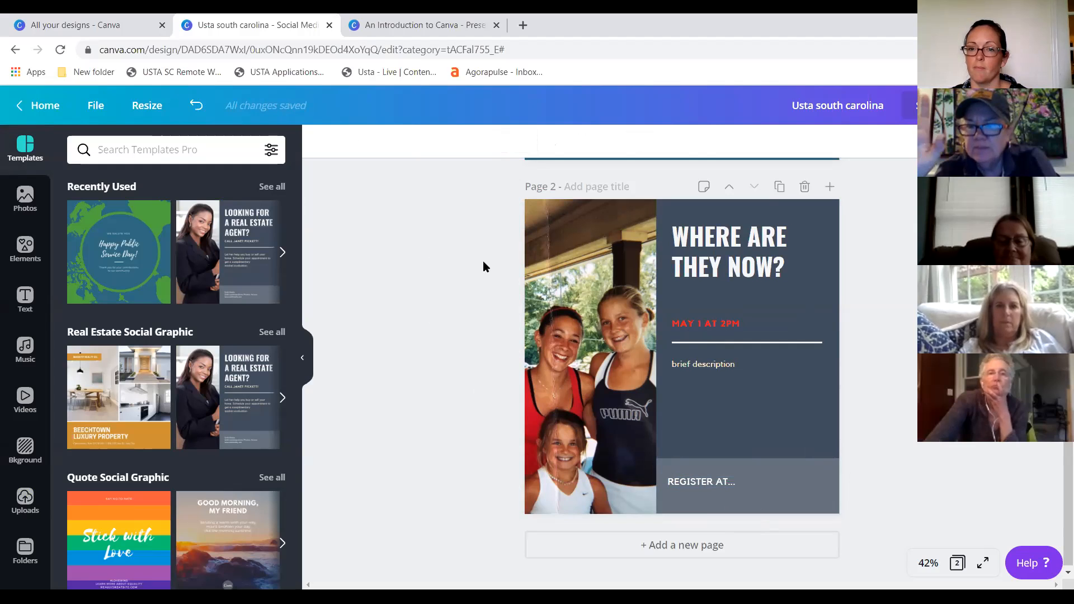
- Change the second page's background to the dark navy brand color
click(670, 206)
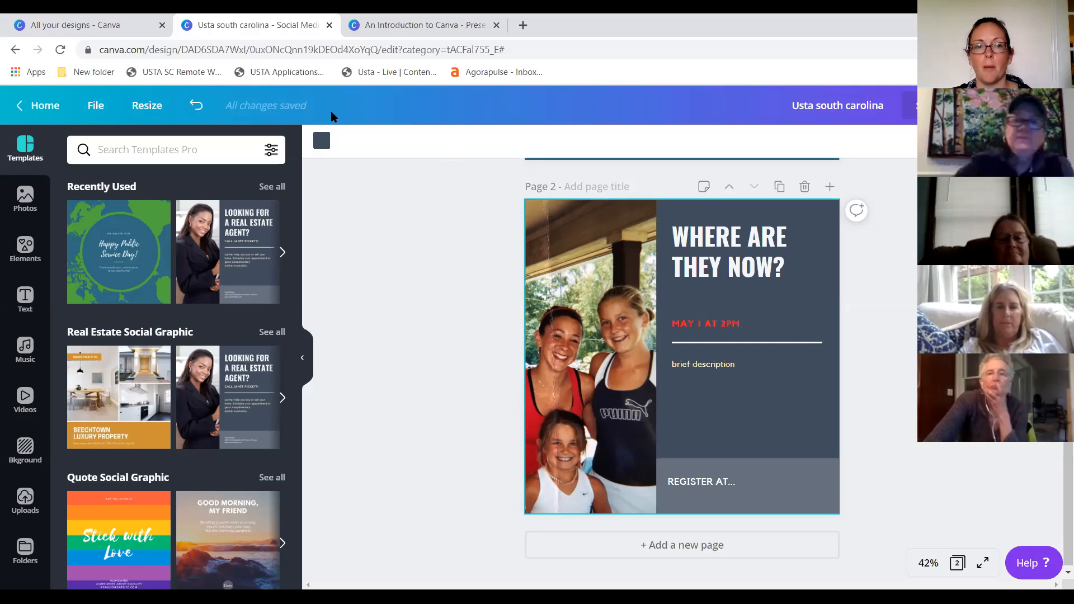
click(322, 147)
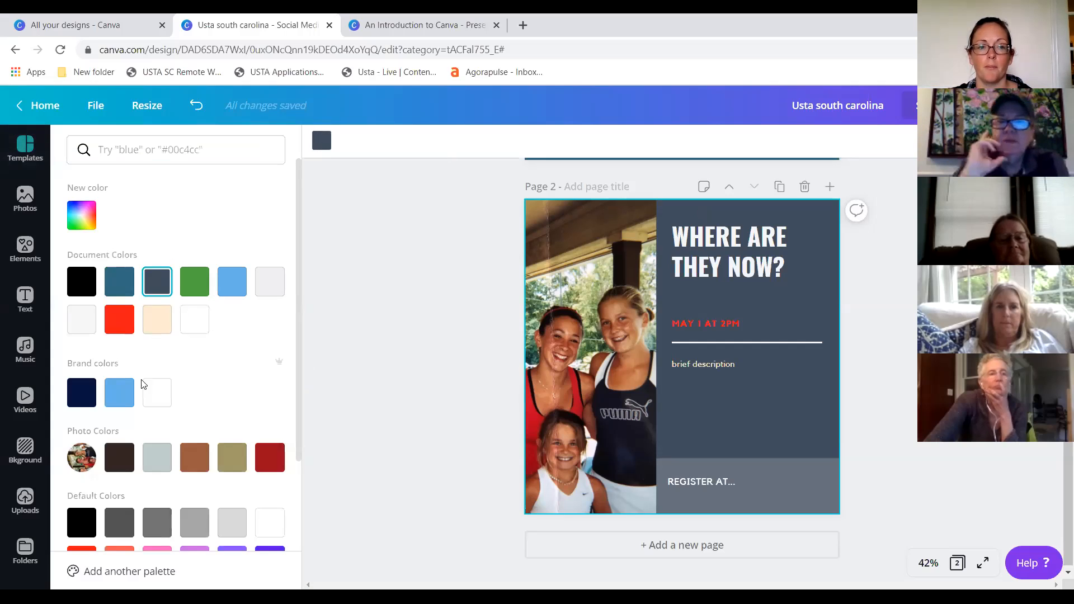
click(80, 398)
click(454, 253)
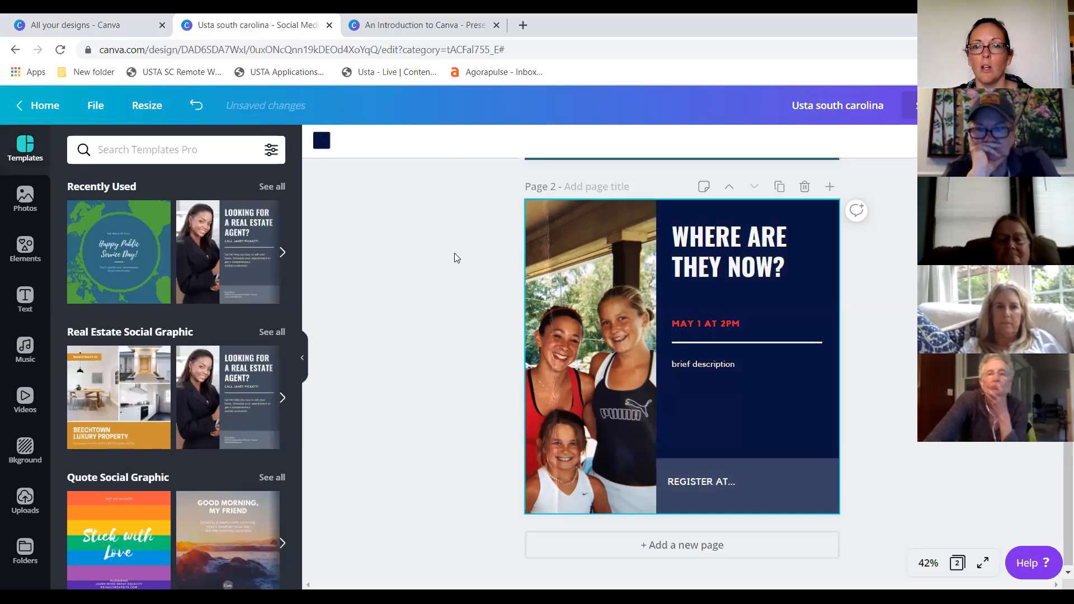
click(422, 259)
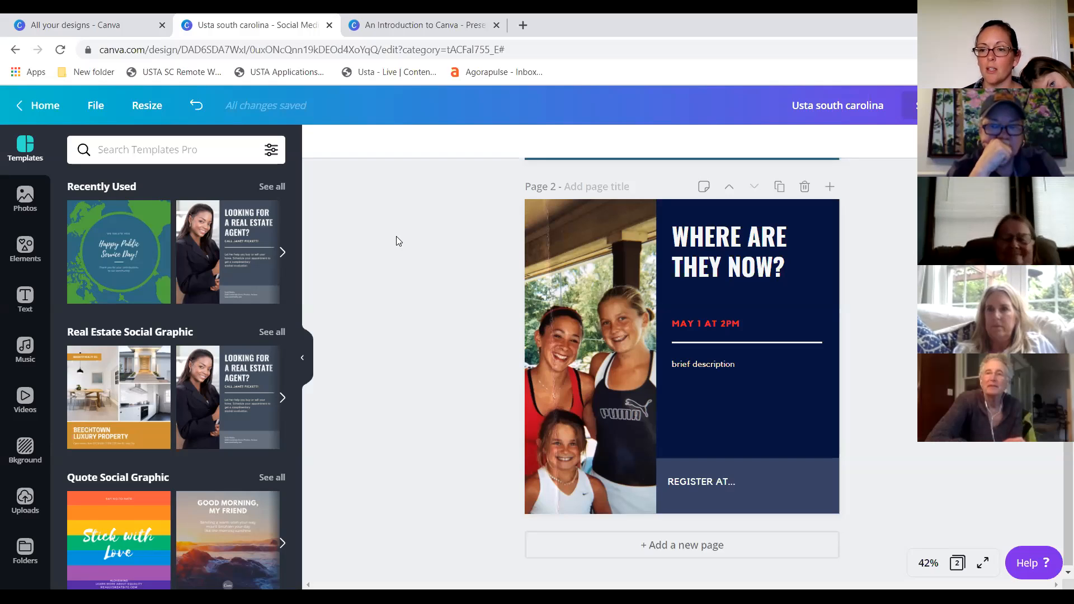
- Look at the existing designs on the all-designs page and return to the USTA South Carolina design
click(102, 17)
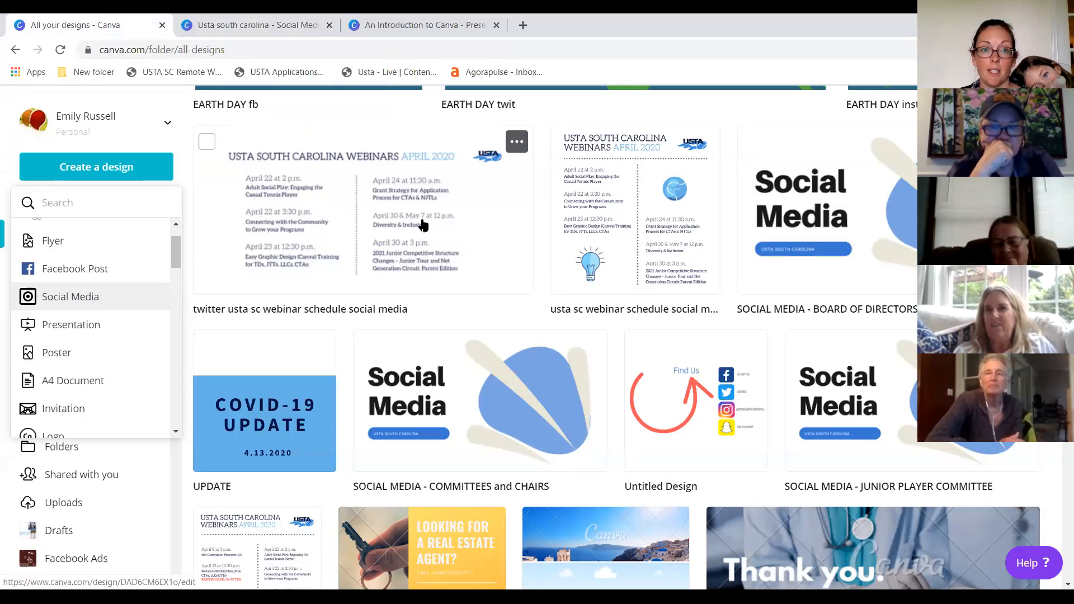
click(227, 20)
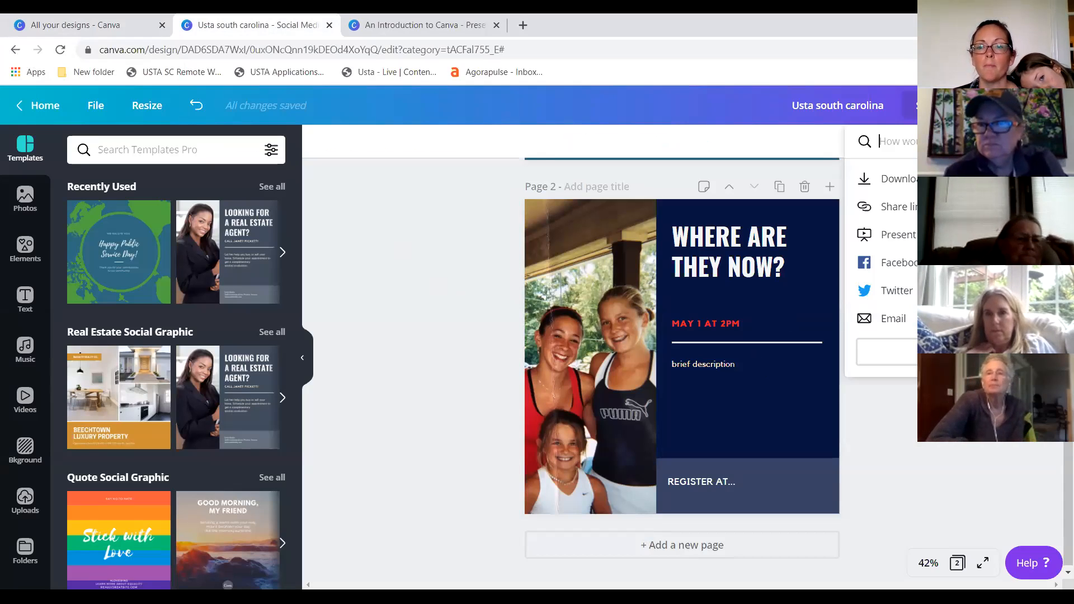
- Download only page 2 of the design as a JPG, then open the downloaded image
click(907, 180)
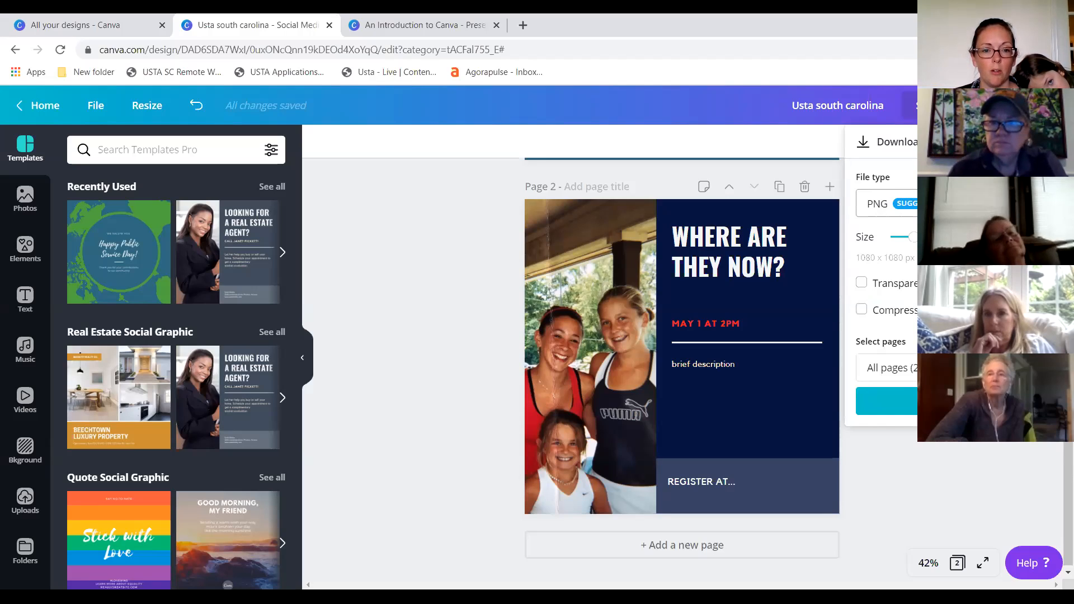
click(886, 203)
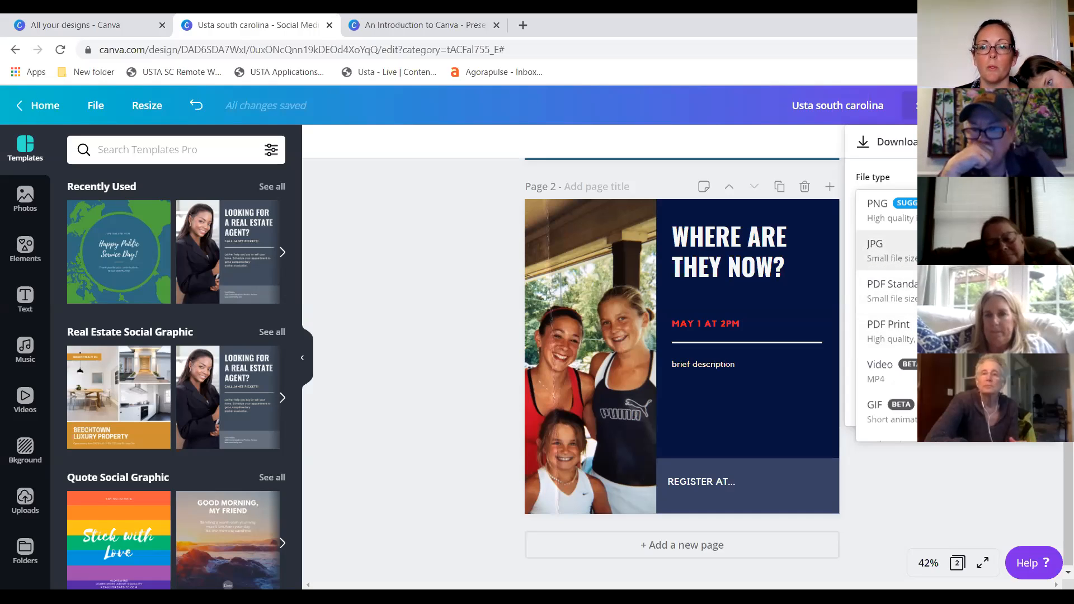
click(913, 246)
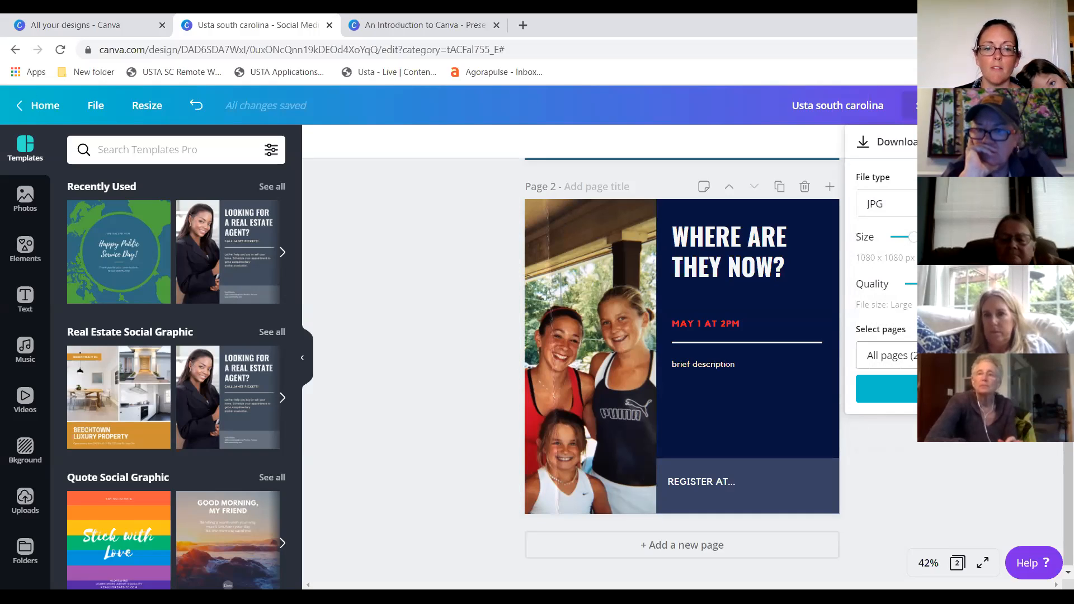
click(951, 356)
click(911, 484)
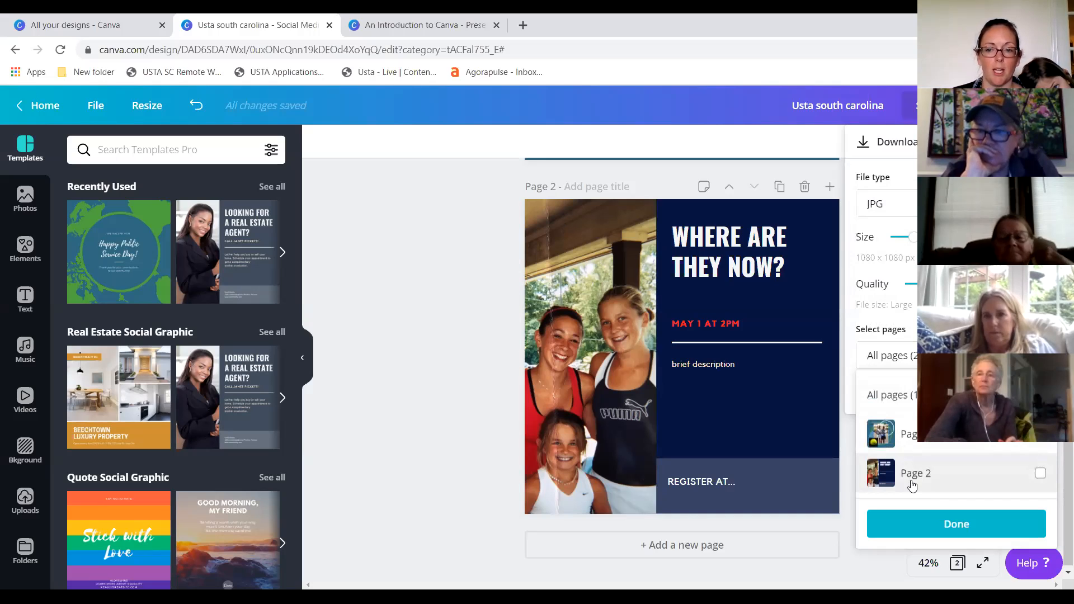
click(895, 536)
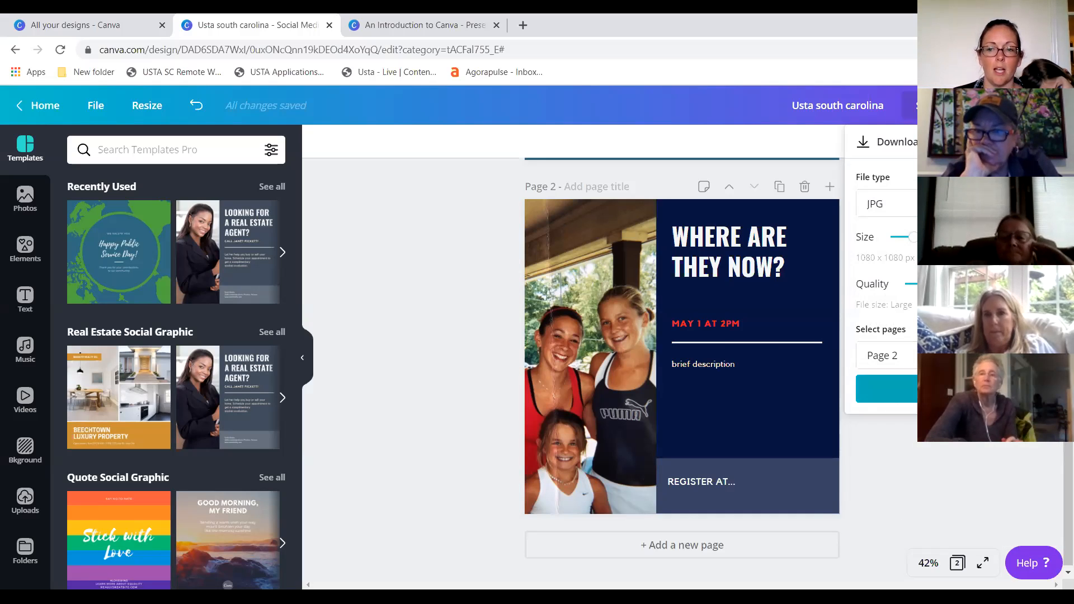
click(889, 389)
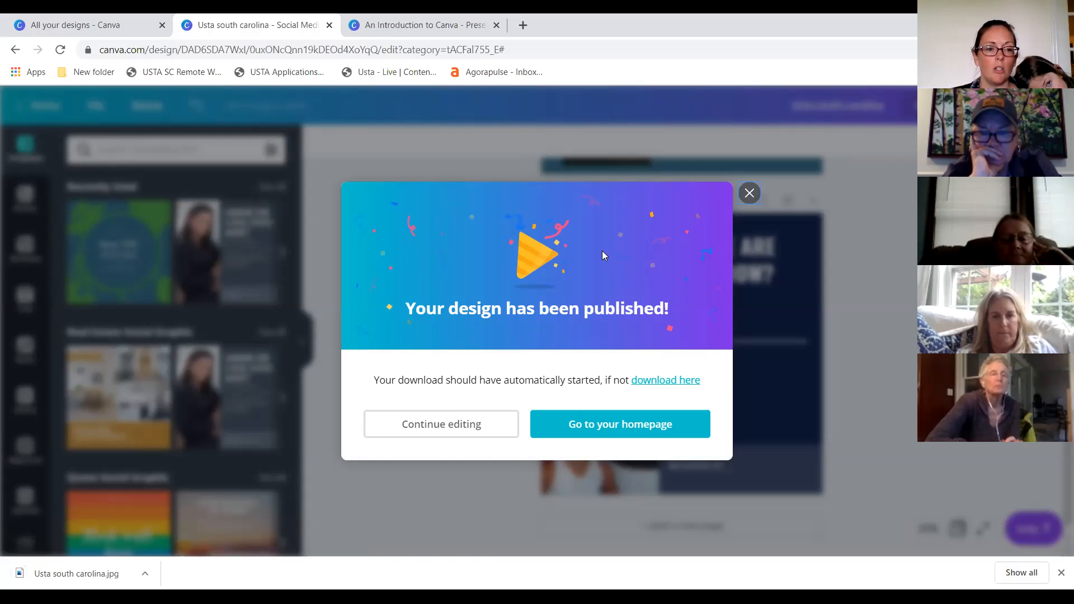
click(62, 571)
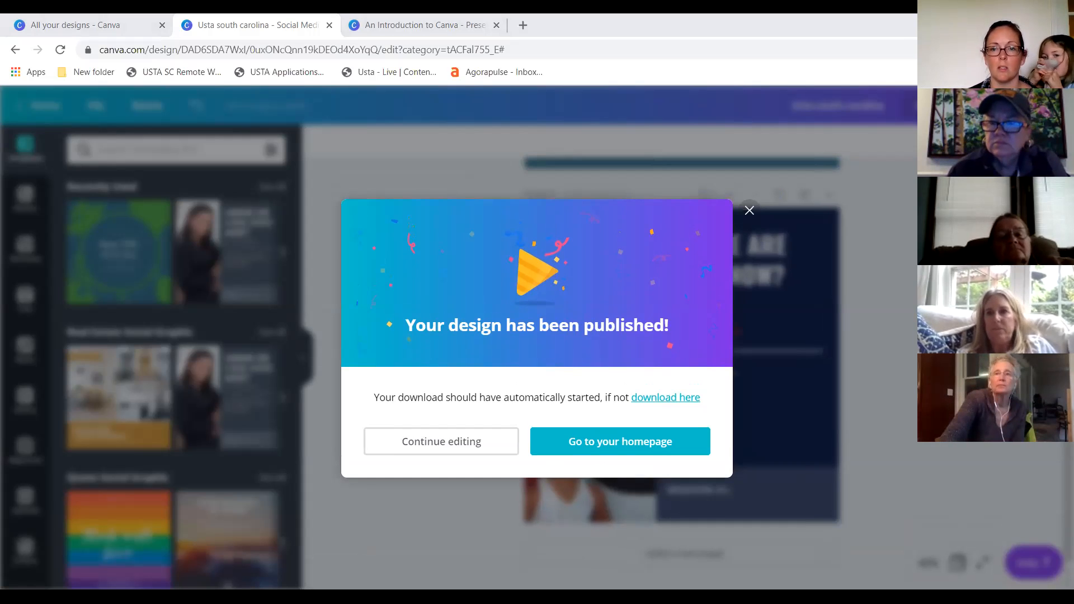
key(Escape)
- Browse the existing designs on the all-designs page and open the Tennis Apprentice Flyer
click(46, 18)
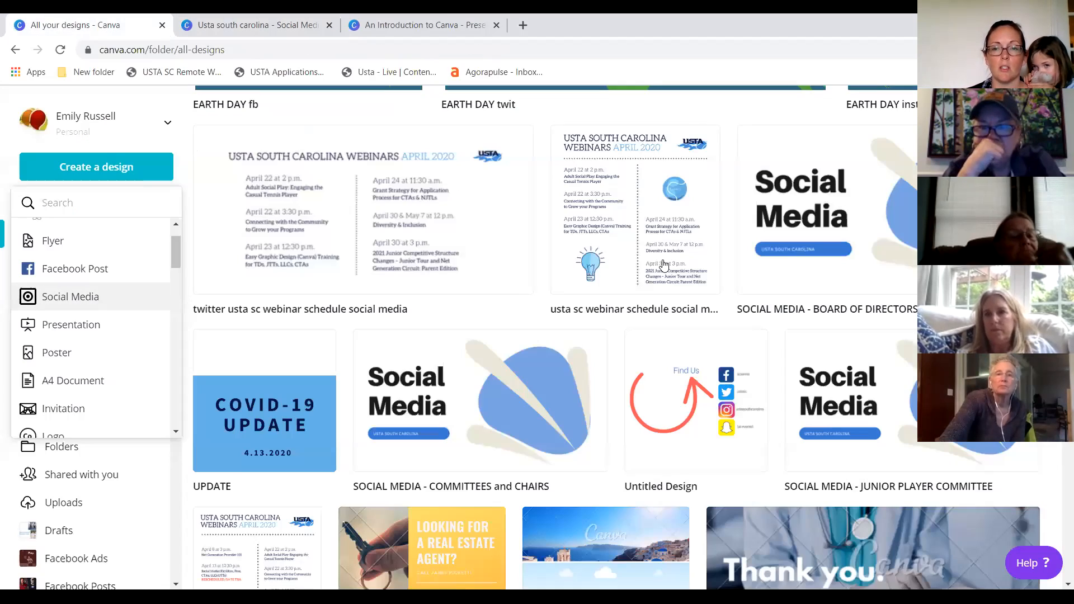
scroll(663, 264, down, 5)
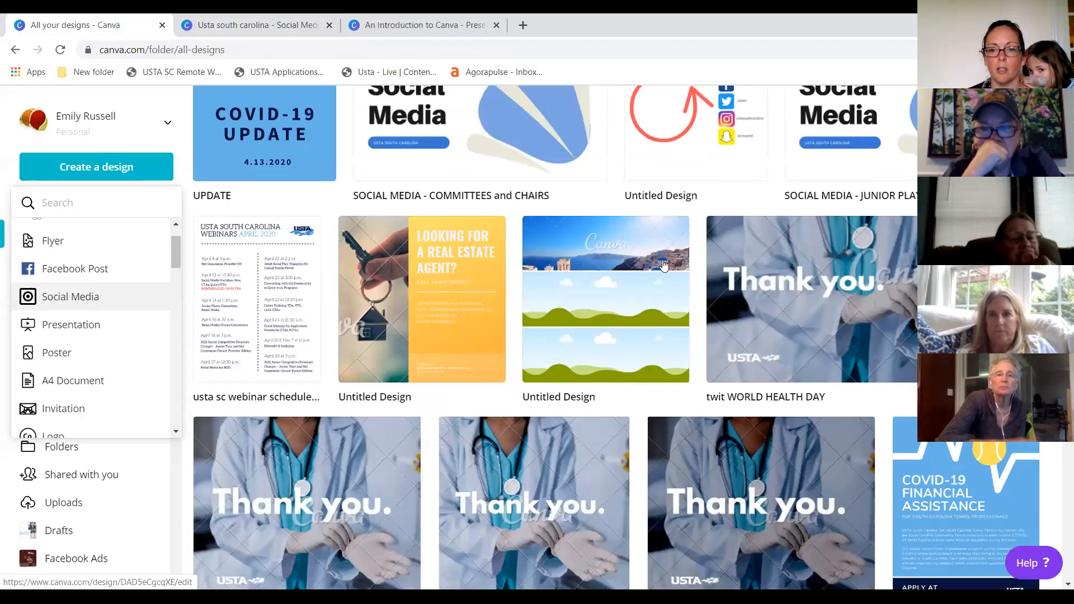
scroll(664, 264, down, 5)
scroll(663, 264, down, 4)
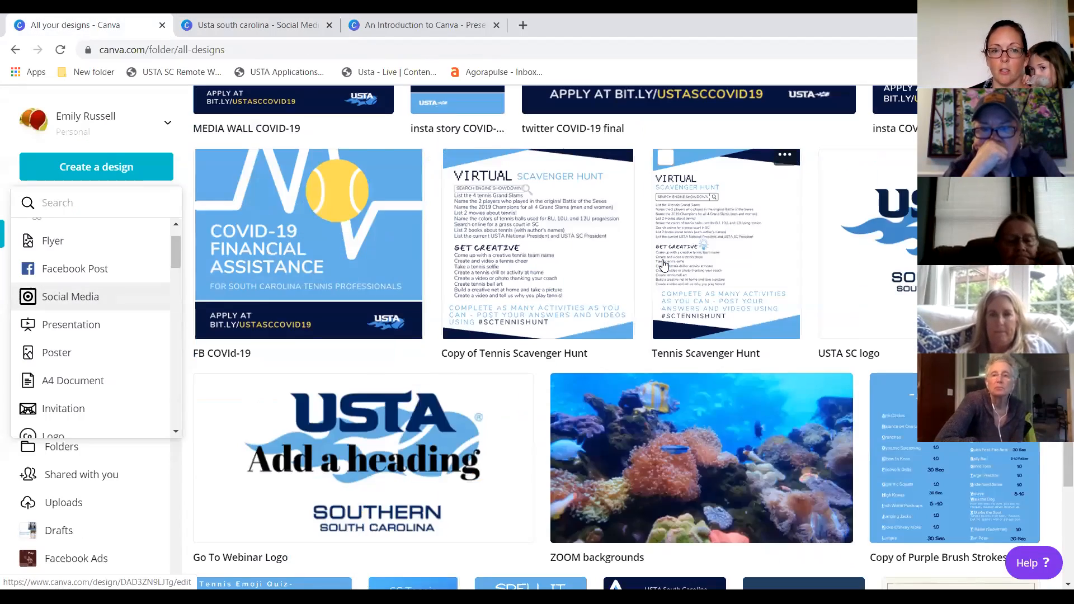
scroll(663, 264, down, 5)
scroll(663, 264, down, 8)
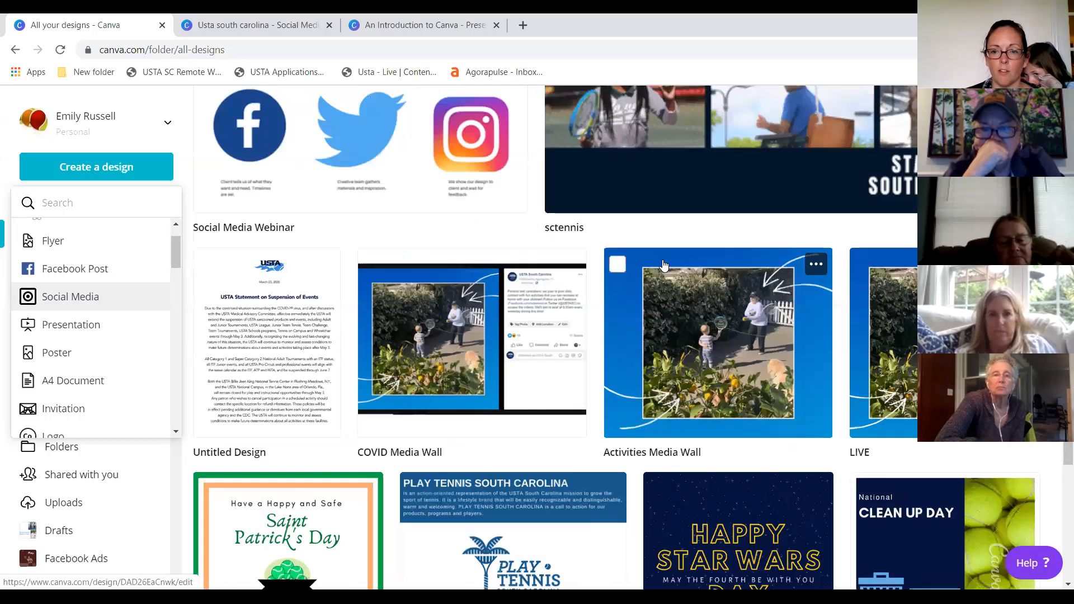
scroll(663, 264, down, 5)
scroll(813, 168, down, 1)
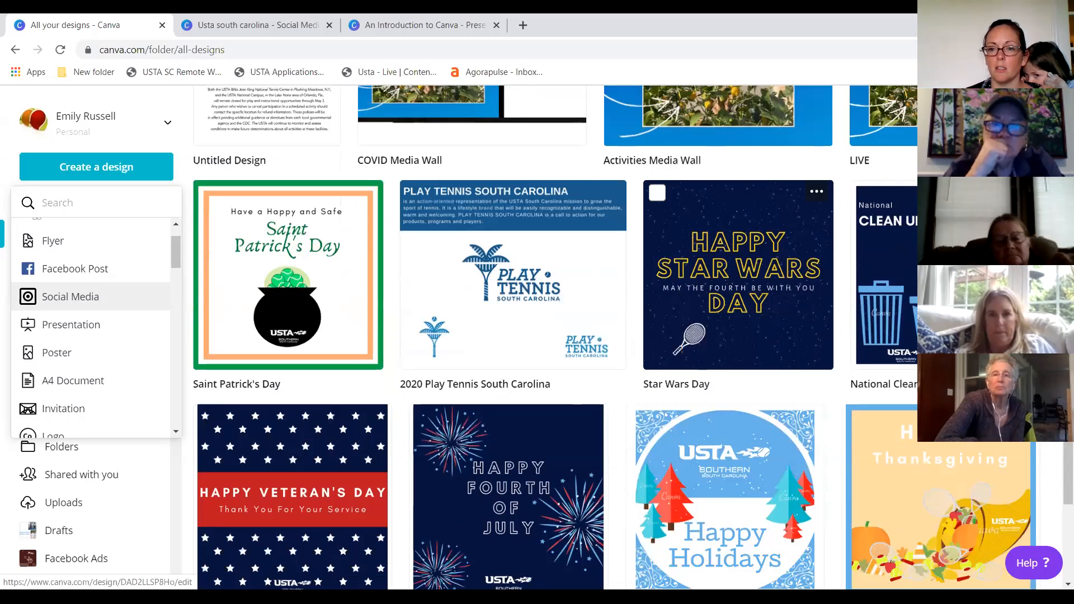
scroll(628, 216, down, 6)
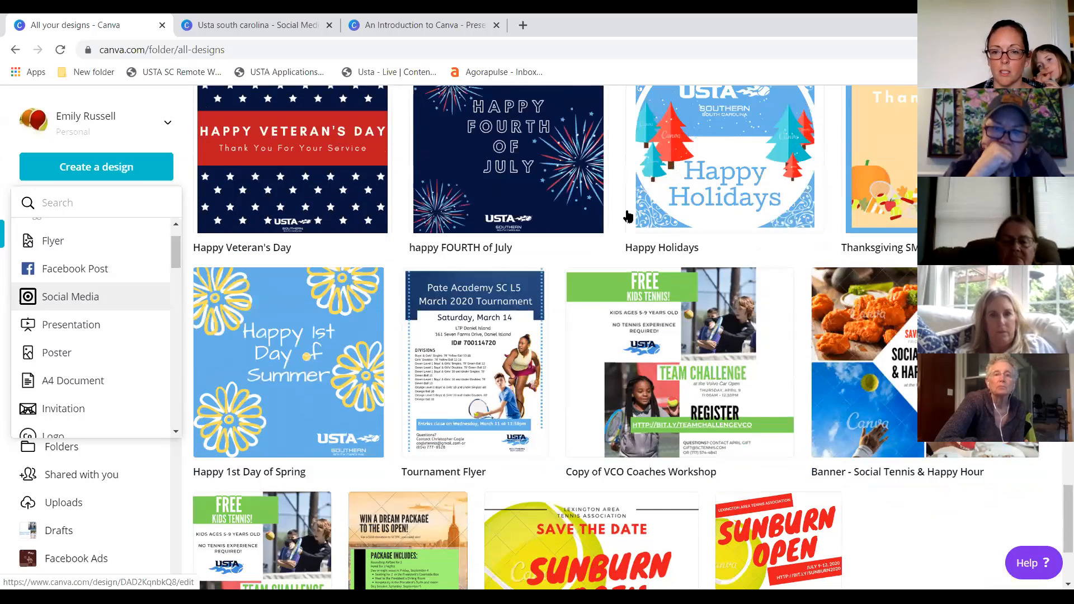
scroll(628, 216, down, 2)
scroll(628, 216, down, 1)
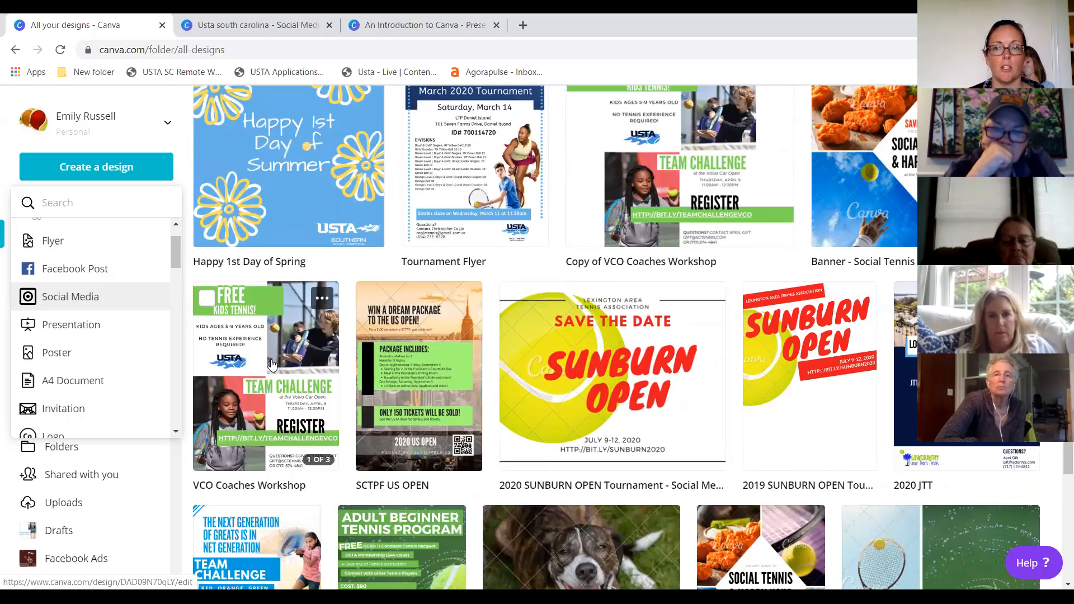
scroll(854, 252, up, 1)
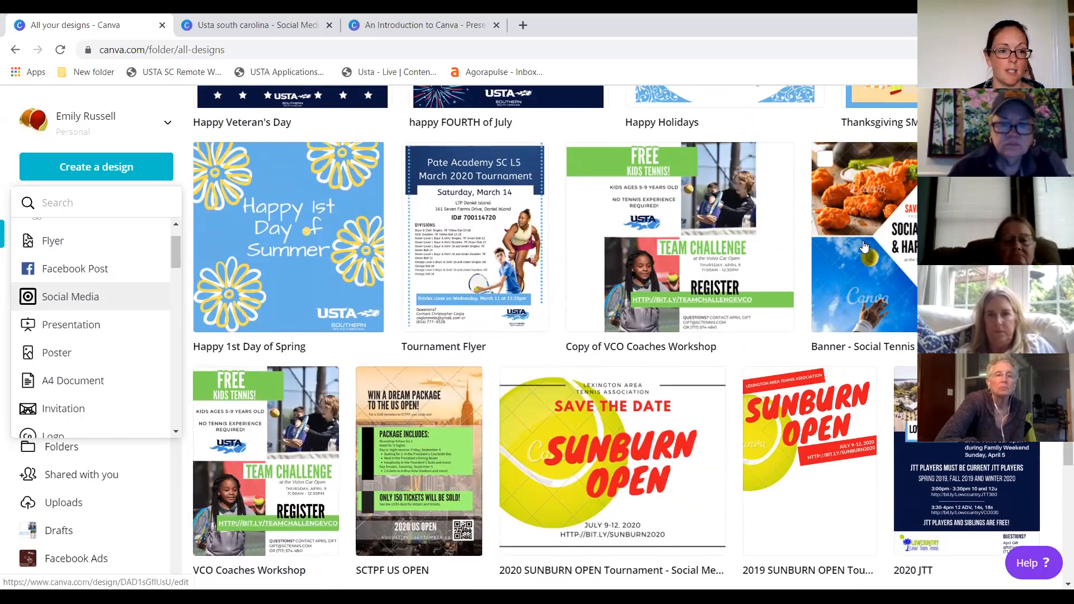
scroll(864, 246, down, 2)
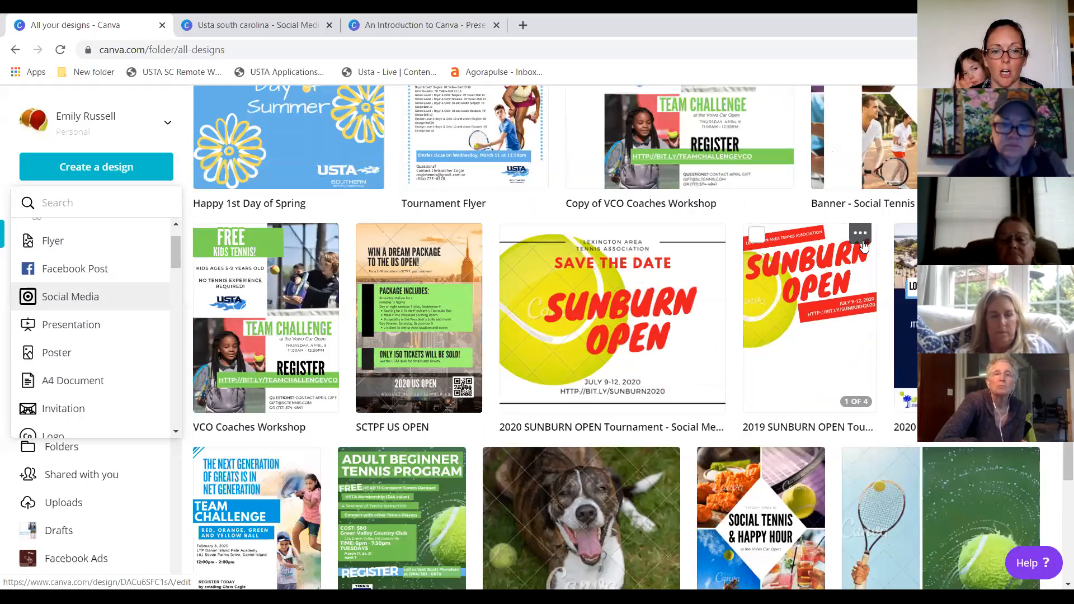
scroll(864, 246, down, 2)
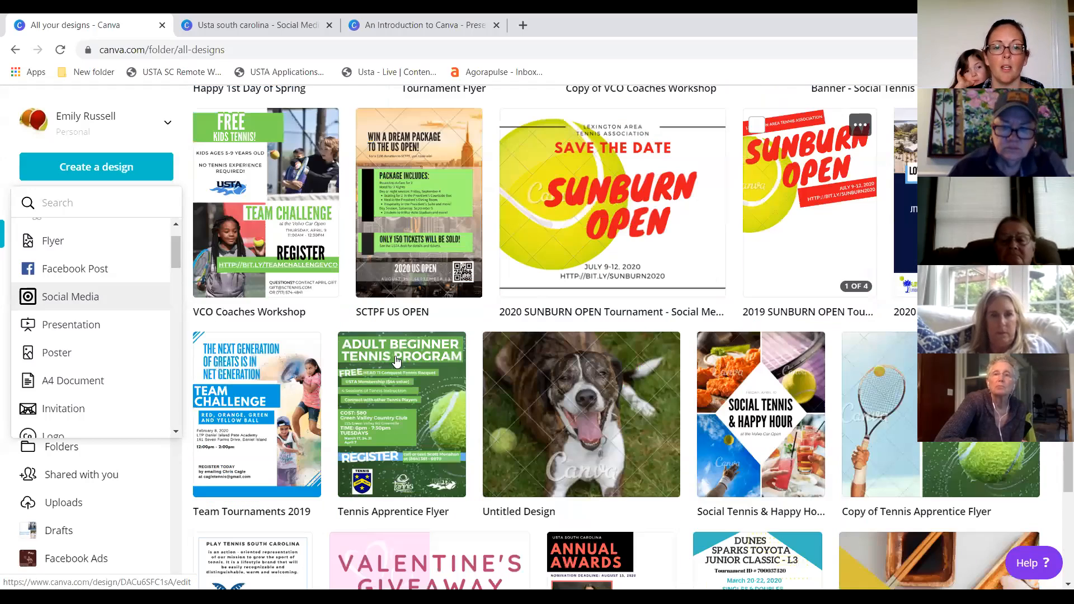
click(416, 391)
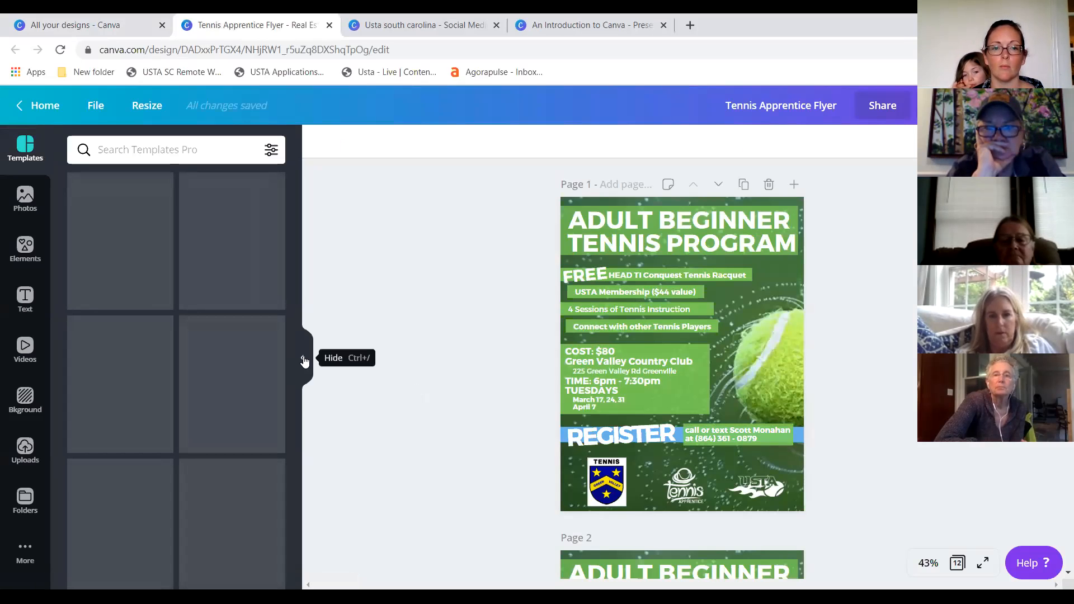
- Collapse the side panel and examine how venue, schedule and contact details vary across flyer pages 1 to 5
click(304, 361)
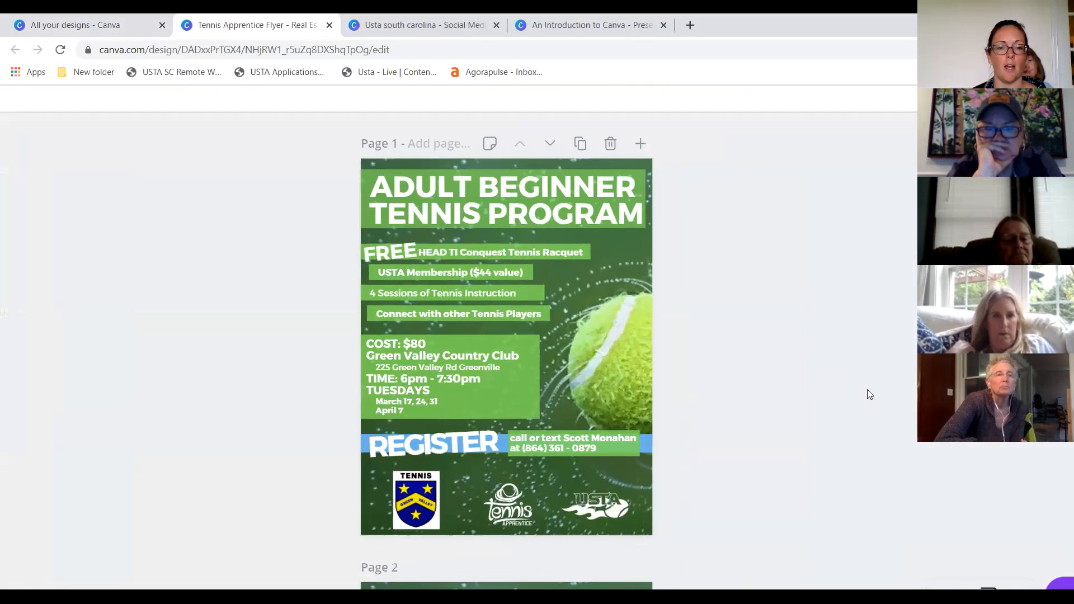
scroll(868, 389, down, 1)
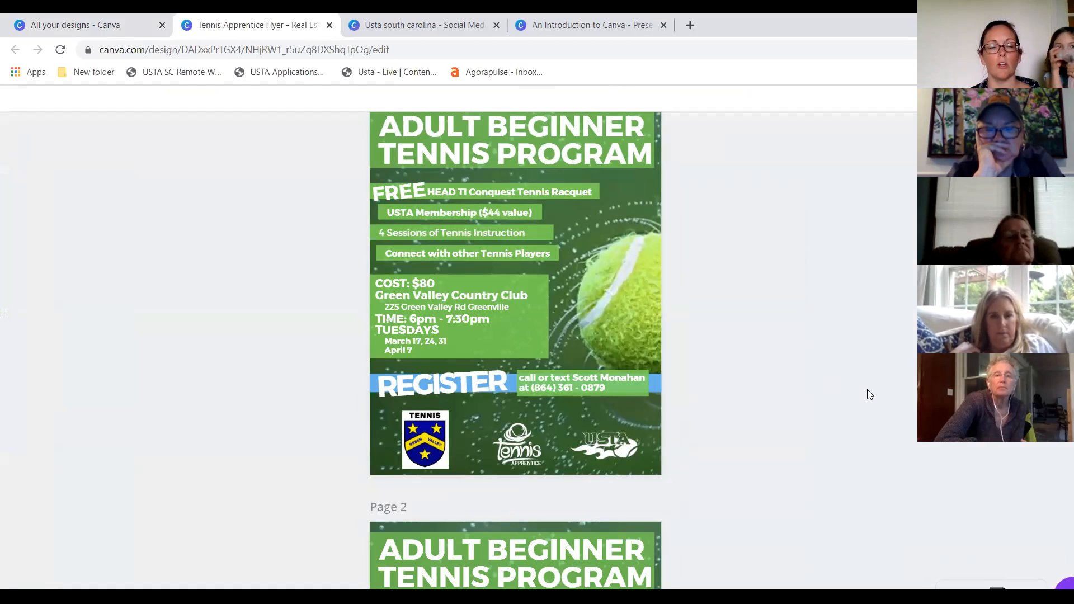
scroll(867, 390, up, 1)
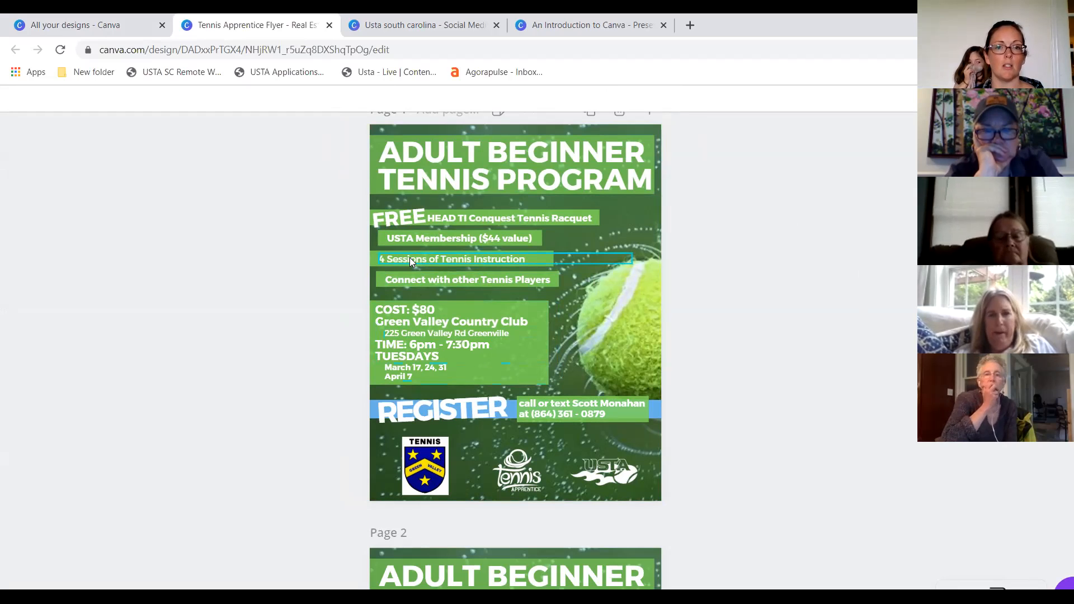
scroll(409, 257, down, 1)
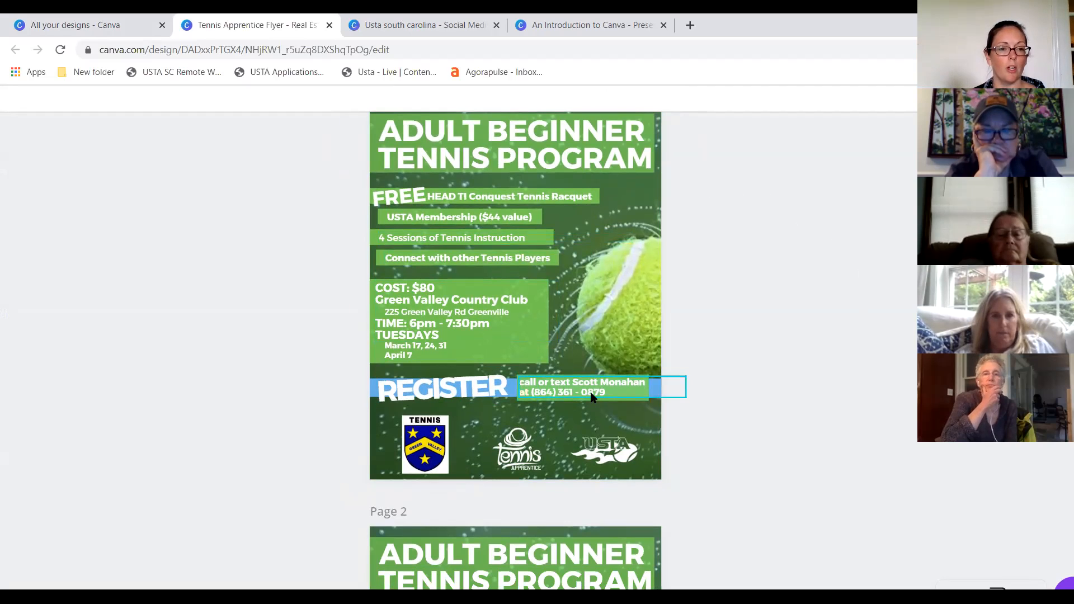
scroll(699, 380, down, 5)
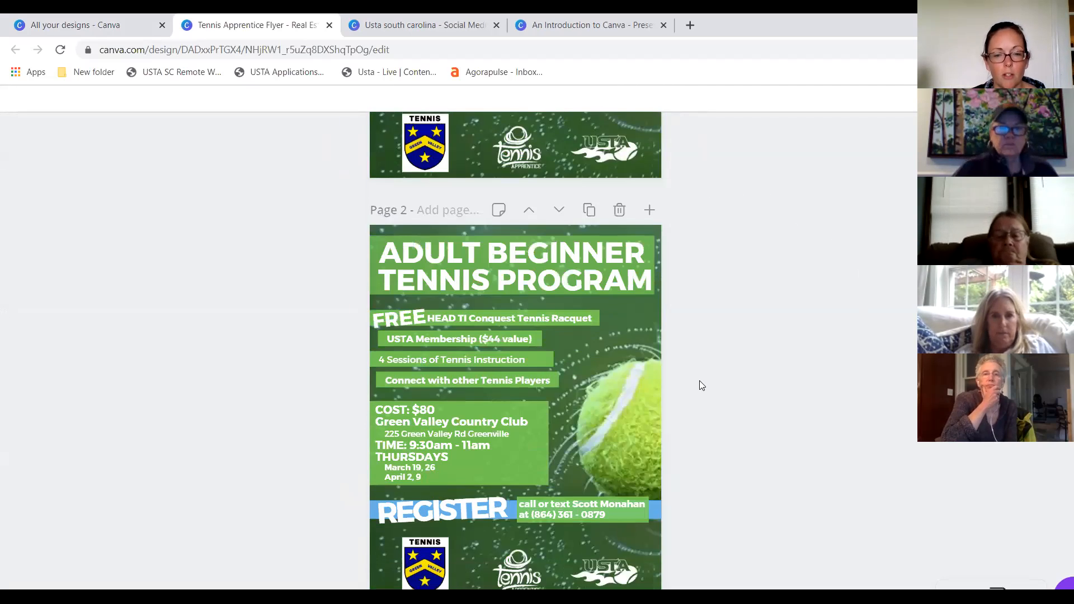
scroll(701, 386, down, 1)
scroll(700, 386, down, 1)
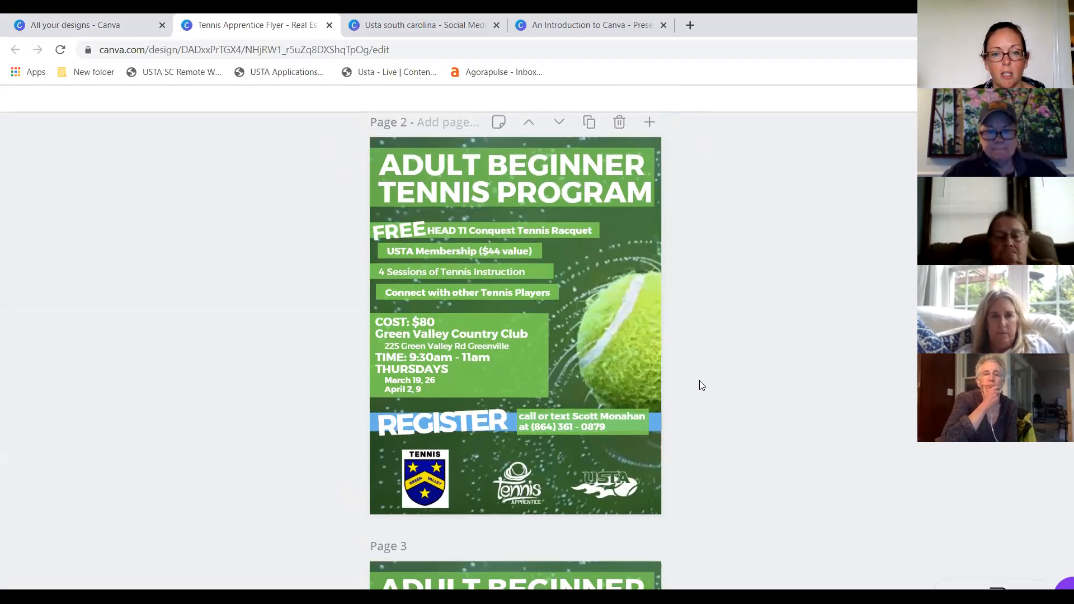
scroll(702, 385, down, 7)
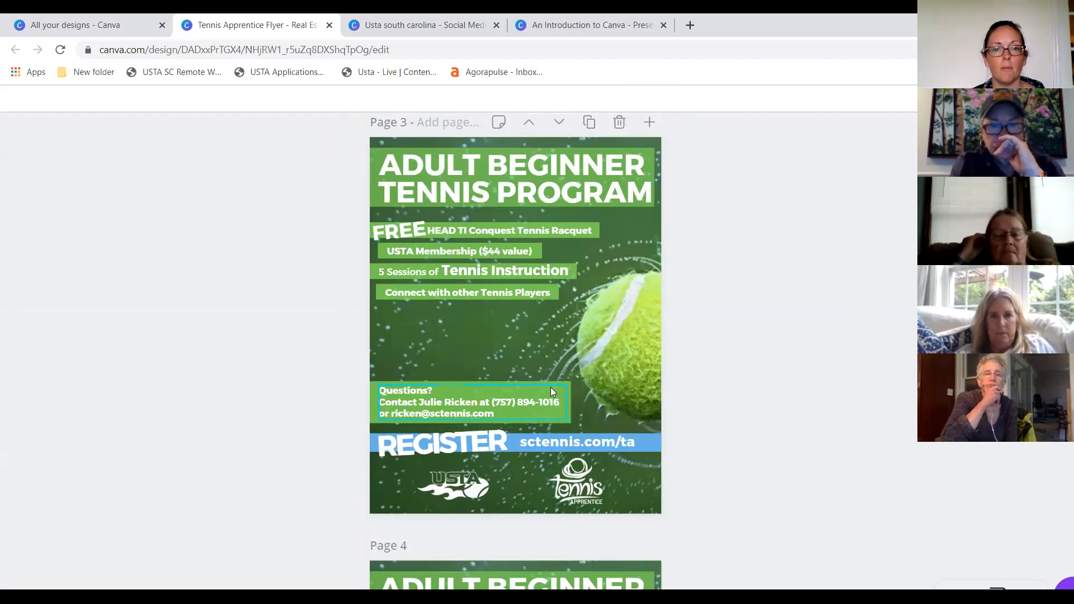
scroll(817, 403, down, 4)
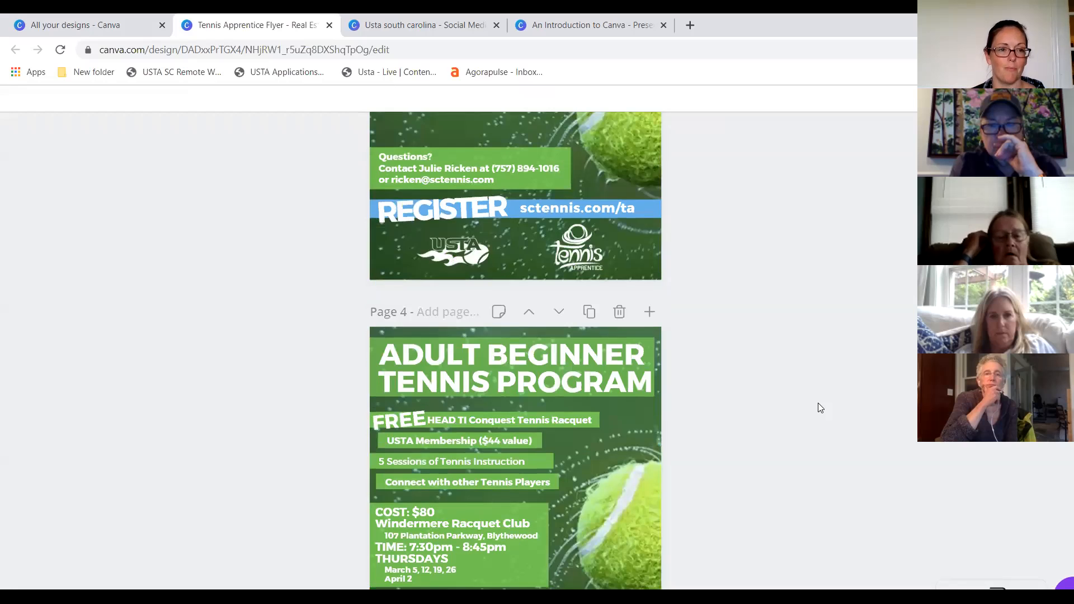
scroll(817, 403, down, 3)
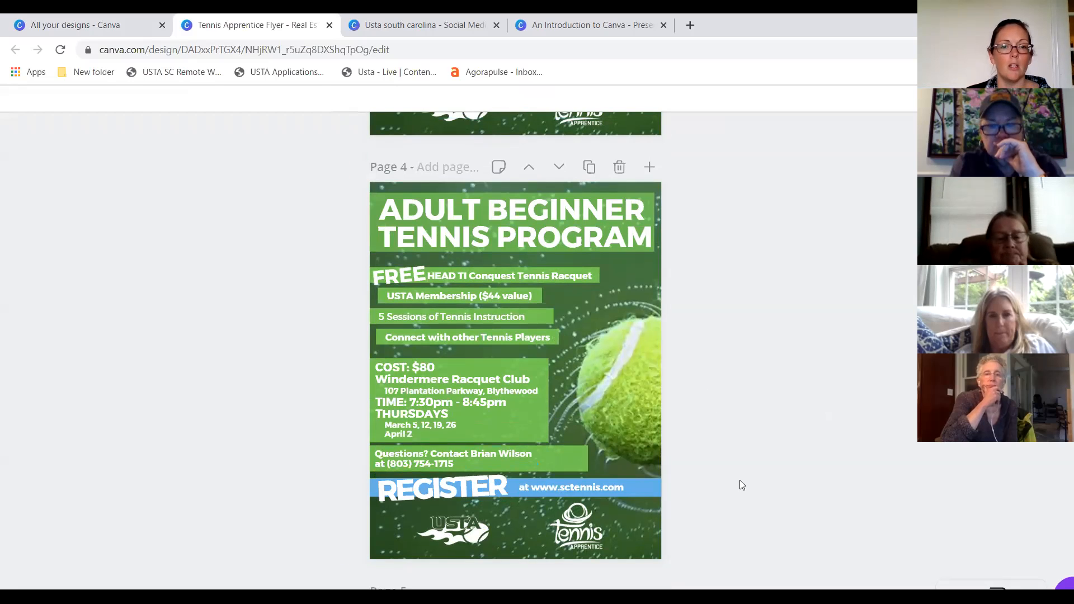
scroll(739, 480, down, 8)
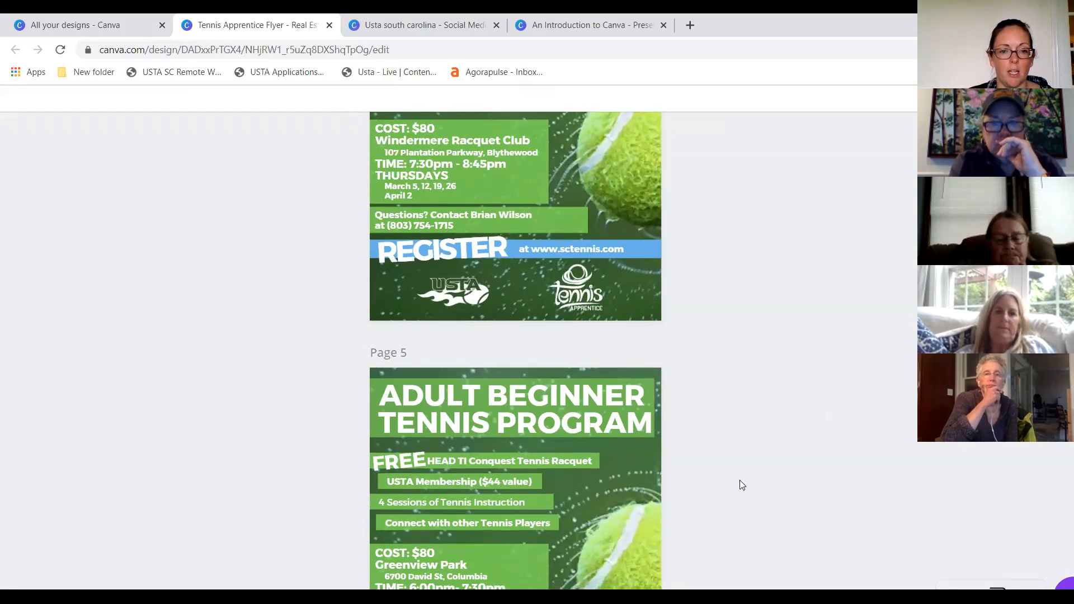
scroll(741, 484, down, 2)
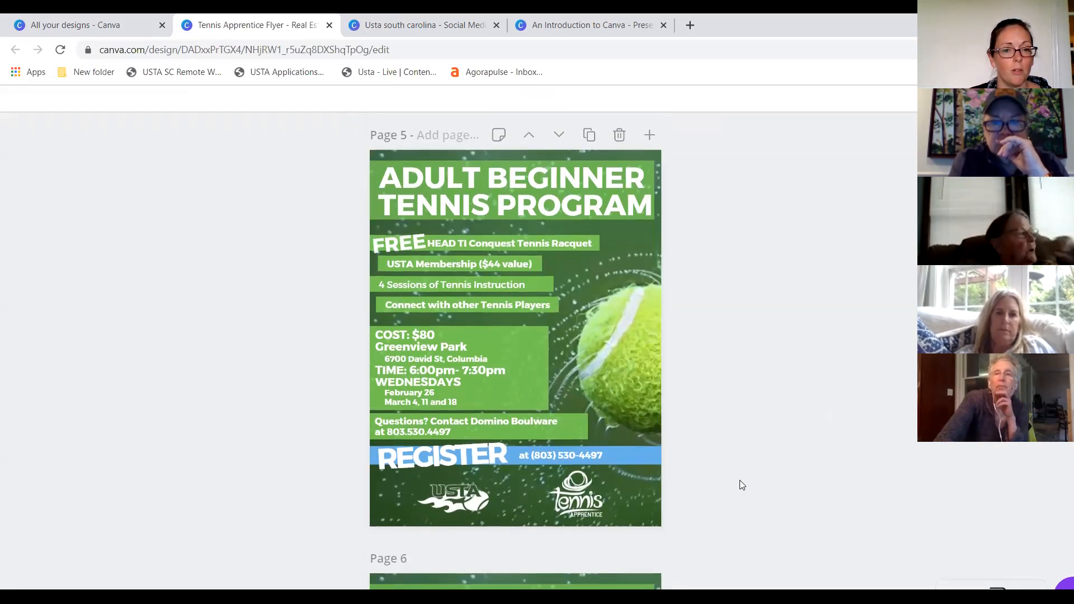
scroll(740, 481, up, 1)
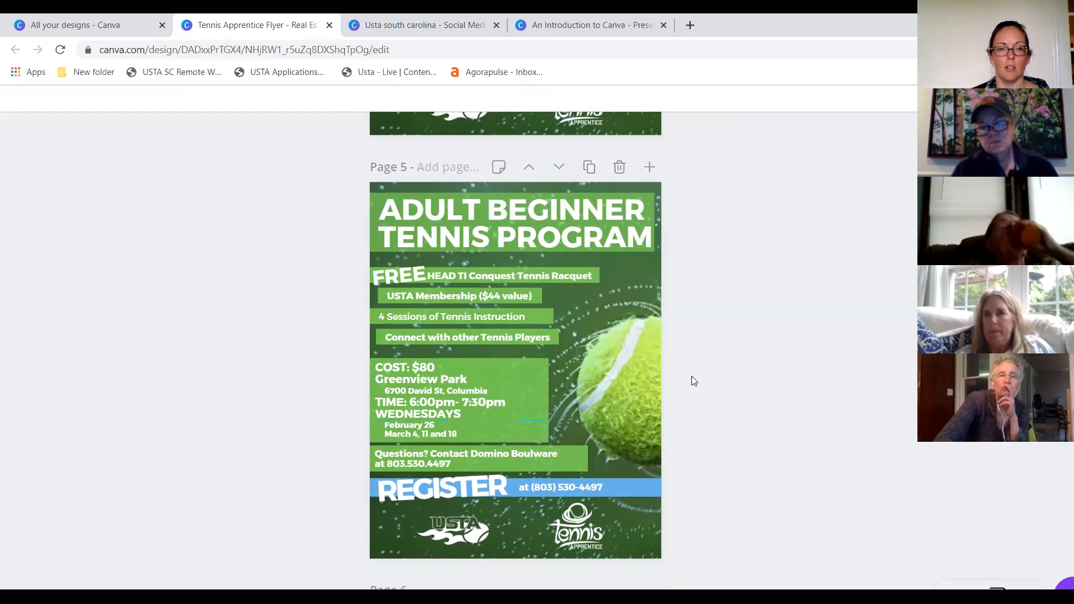
- Duplicate page 5 and delete the address, cost, venue, schedule, contact and registration number texts from the copy, keeping the colored boxes
click(590, 168)
click(441, 330)
key(Delete)
click(441, 330)
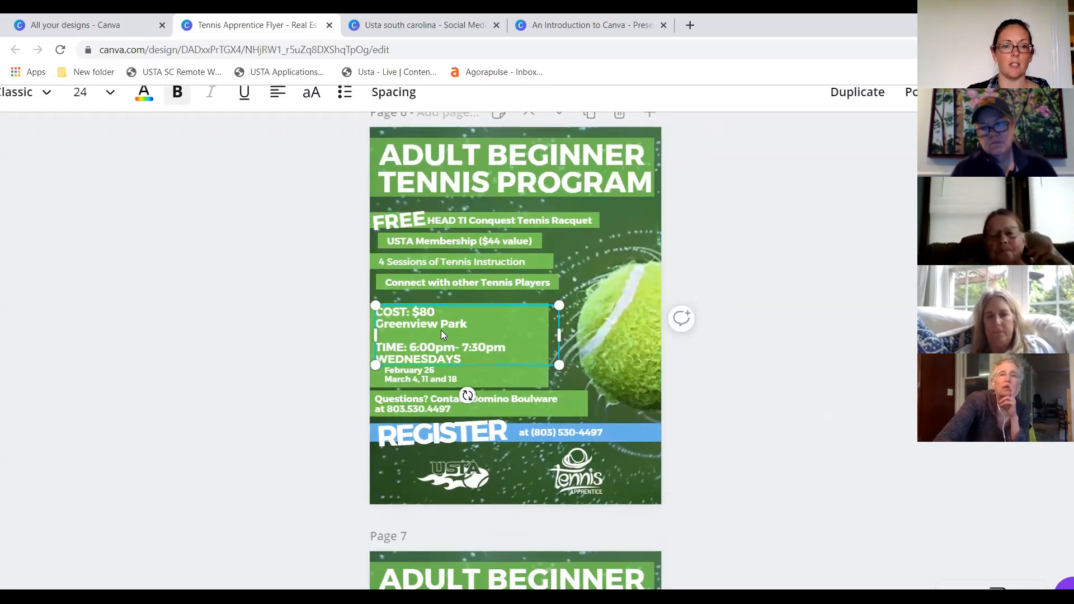
key(Delete)
click(404, 363)
key(Delete)
click(410, 386)
key(Delete)
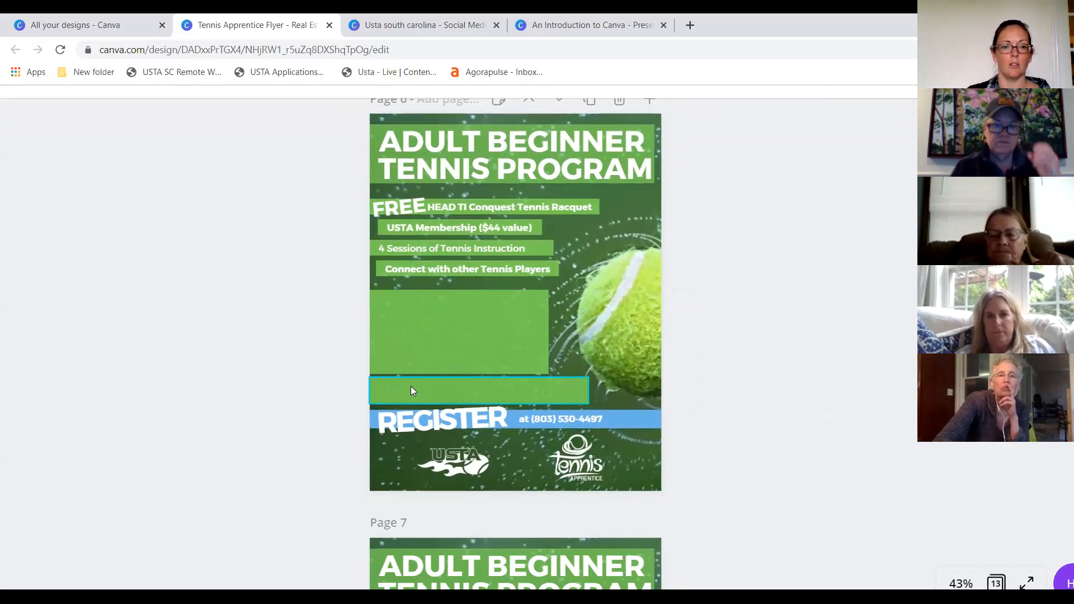
click(556, 419)
key(Delete)
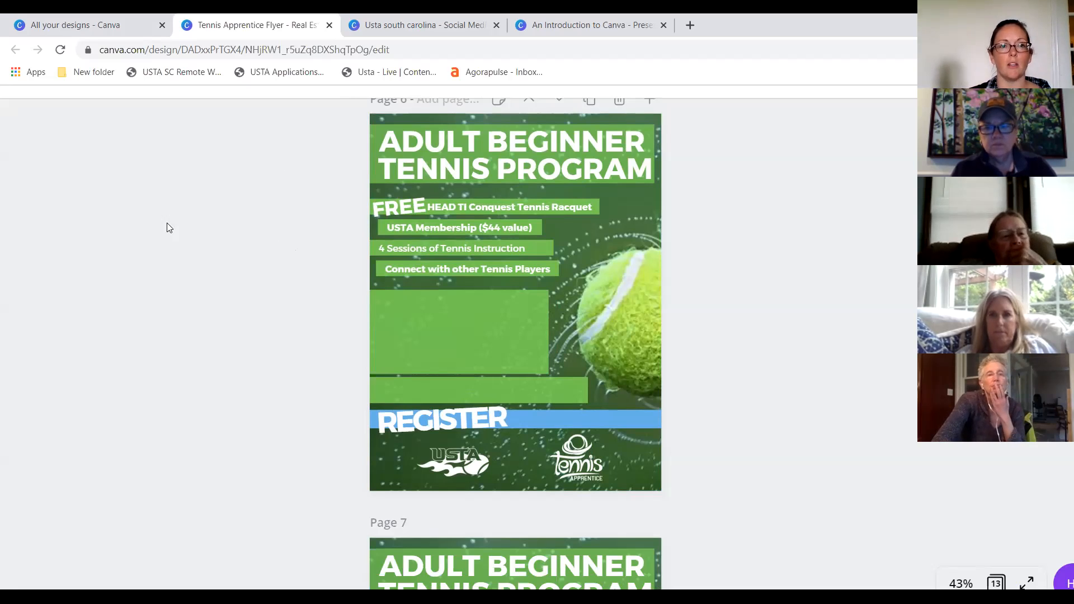
- Add a subheading text to the blank flyer copy on page 6 and set its font to Lato
scroll(233, 272, down, 2)
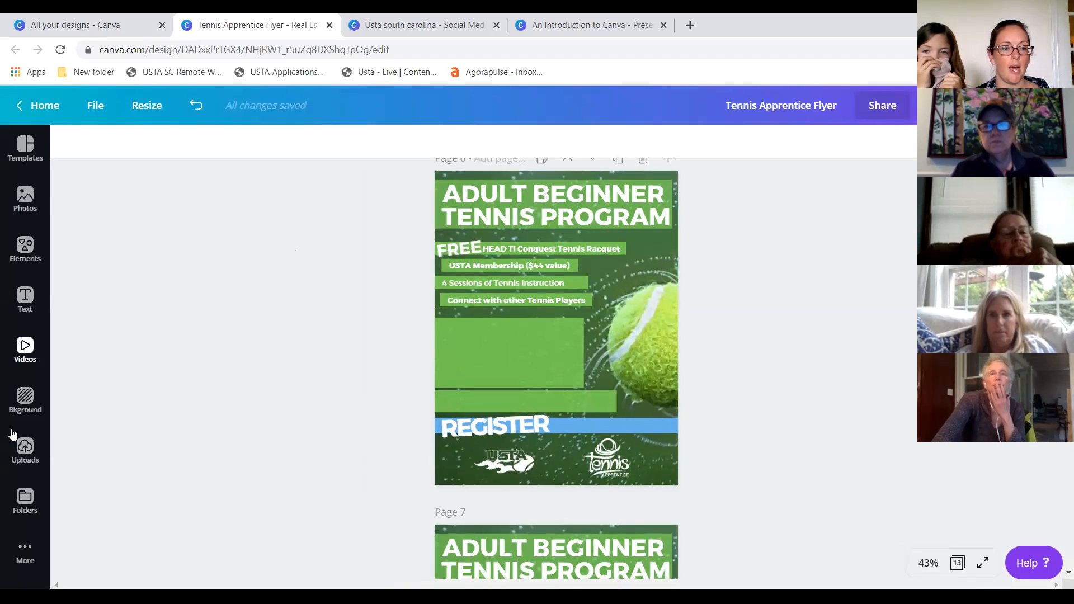
click(24, 299)
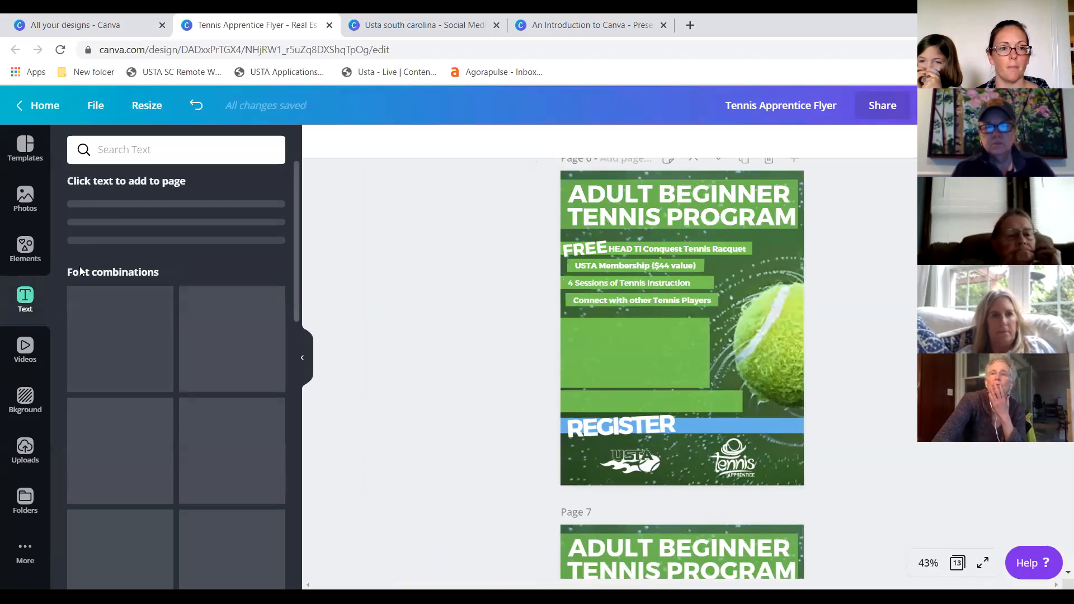
click(142, 259)
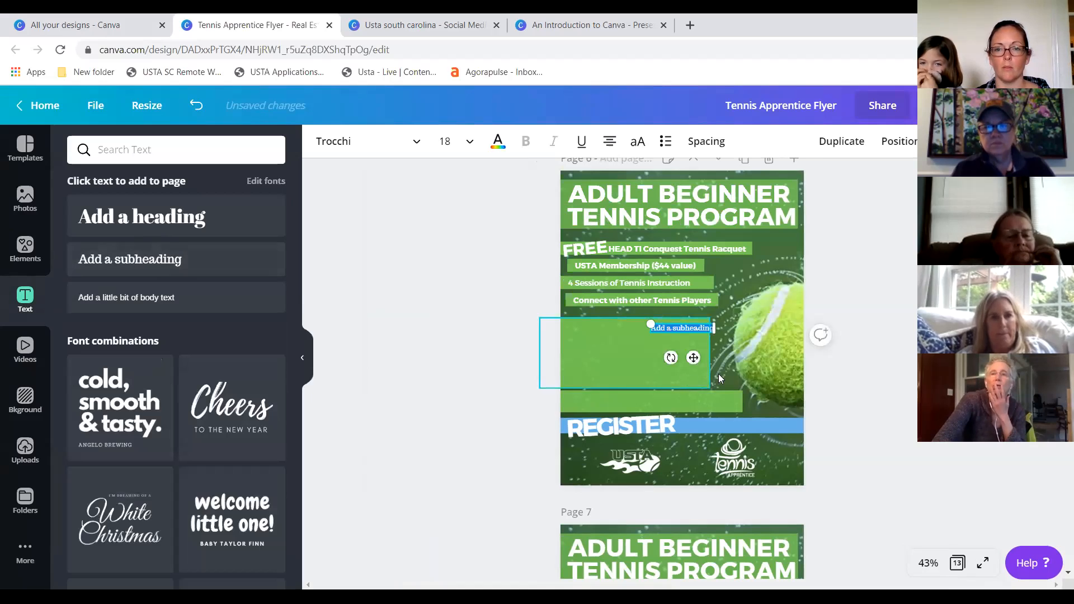
click(403, 142)
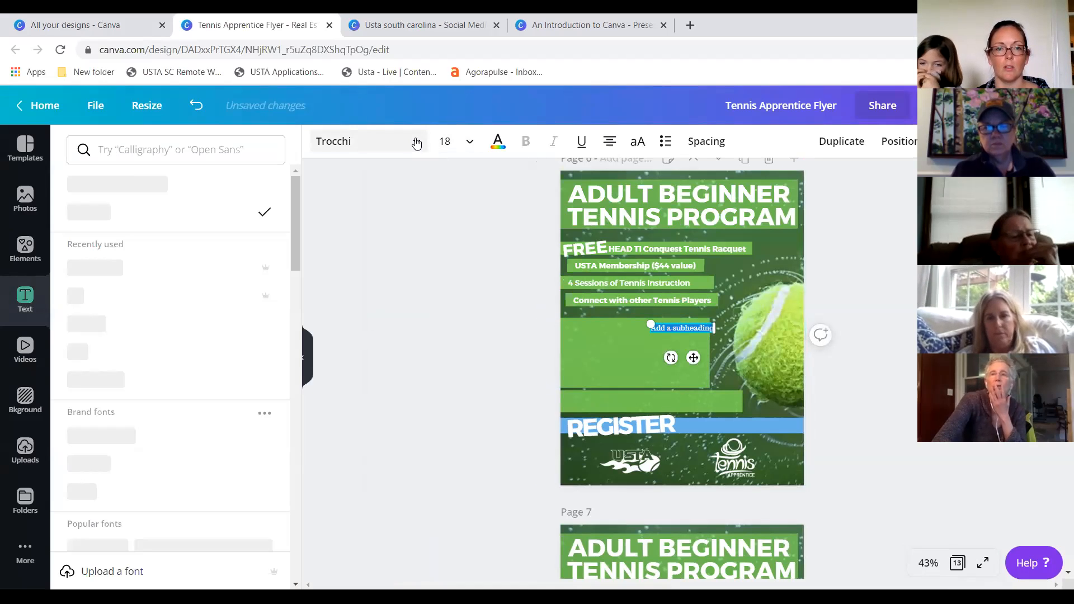
click(127, 321)
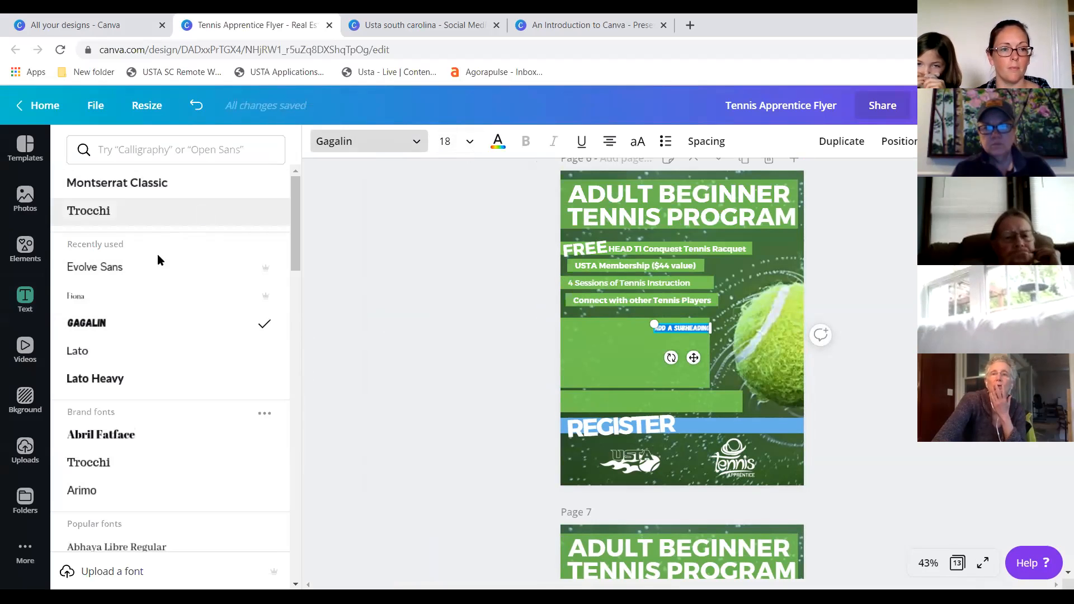
click(106, 358)
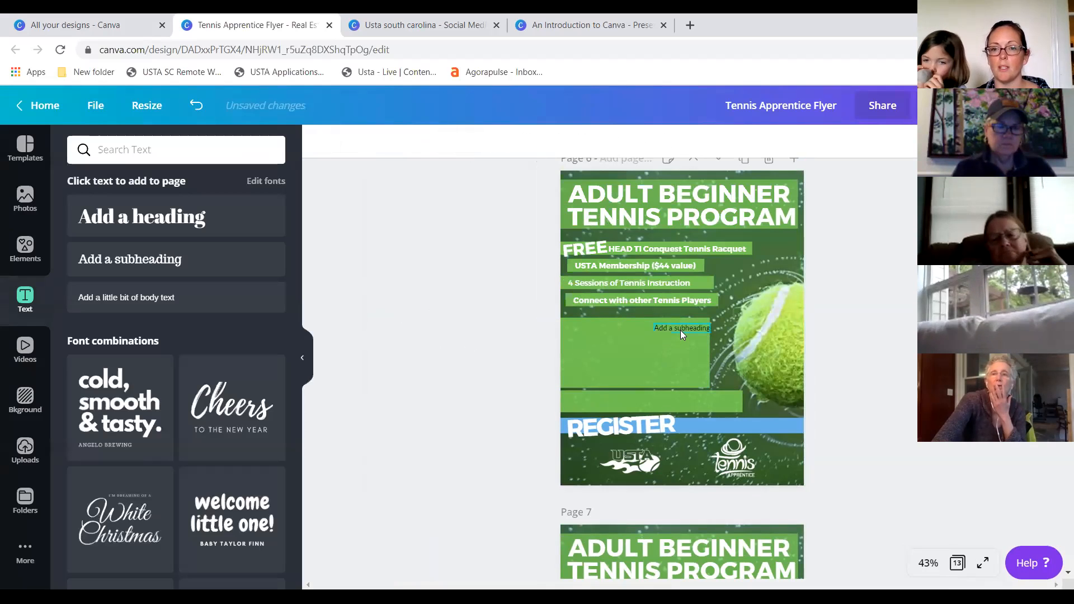
- Move the subheading to the upper-left corner of the large empty green box and color it white
drag(680, 329, 595, 329)
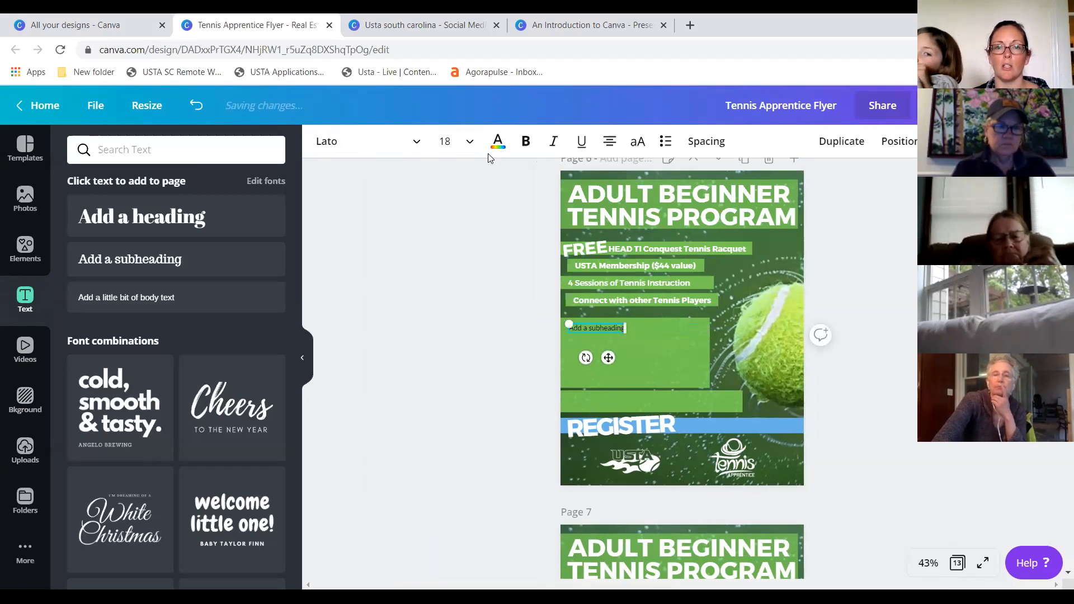
click(498, 142)
click(157, 355)
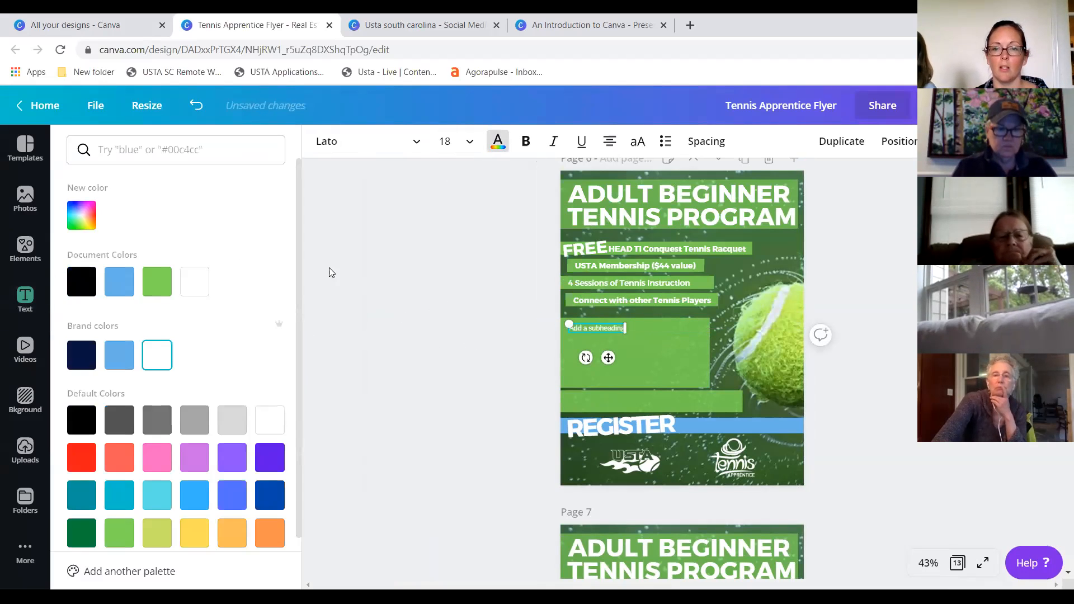
click(459, 294)
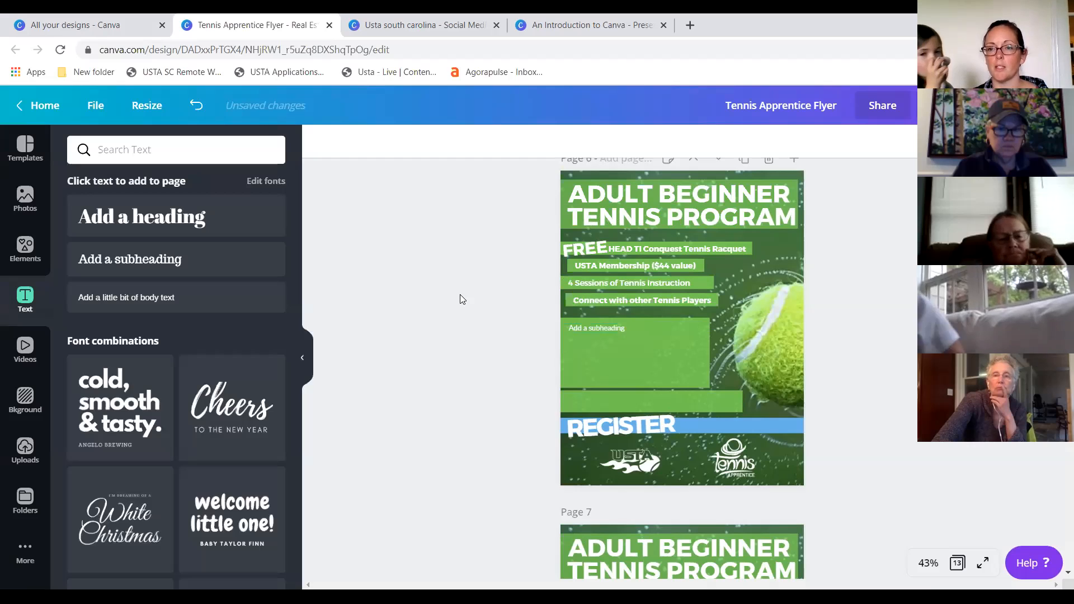